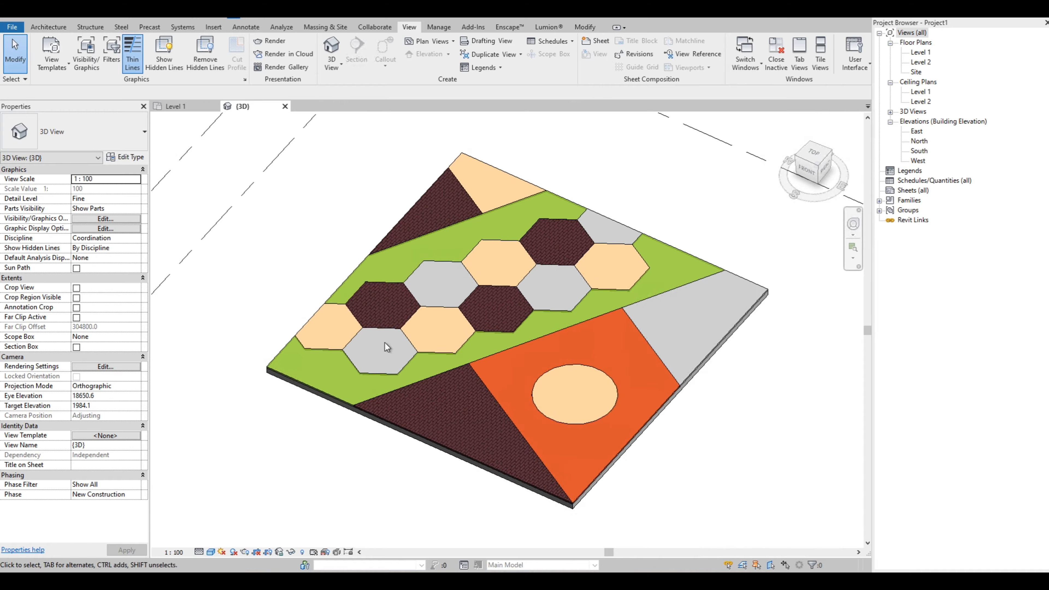
pyautogui.scroll(-2, 350, 308)
pyautogui.scroll(2, 377, 386)
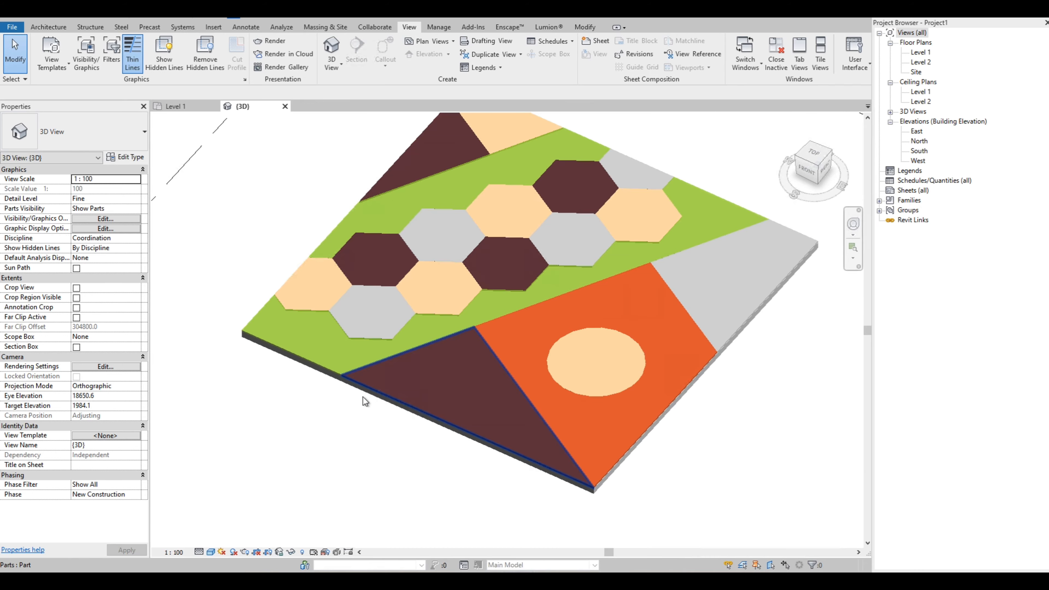
pyautogui.keyDown('shift'); pyautogui.moveTo(364, 397); pyautogui.dragTo(265, 416, button='middle'); pyautogui.keyUp('shift')
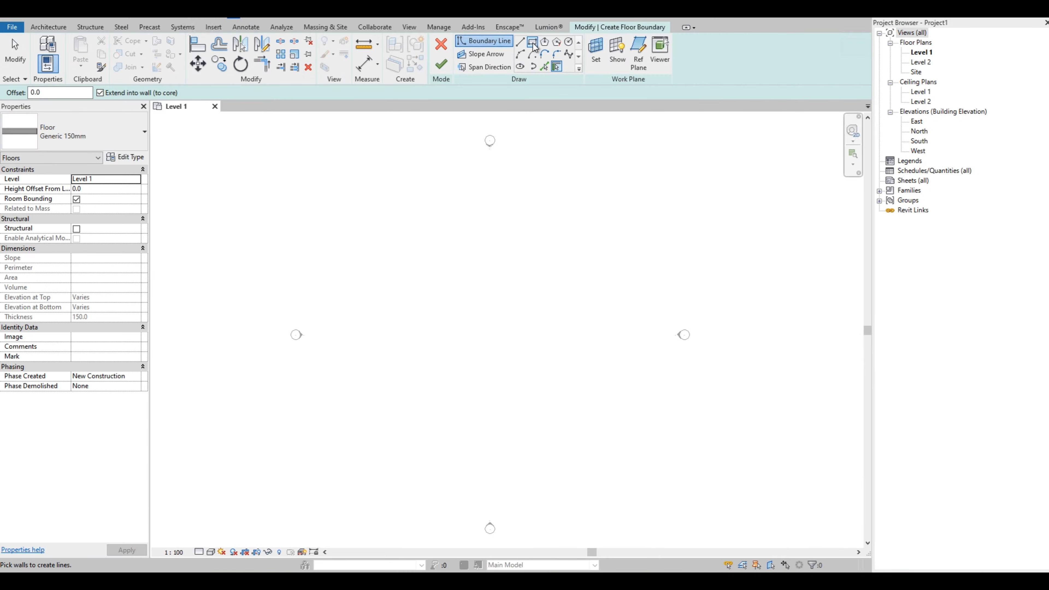
# Step: Sketch a rectangular floor boundary about 19000 mm wide and 20000 mm high between the elevation markers on Level 1
pyautogui.click(532, 43)
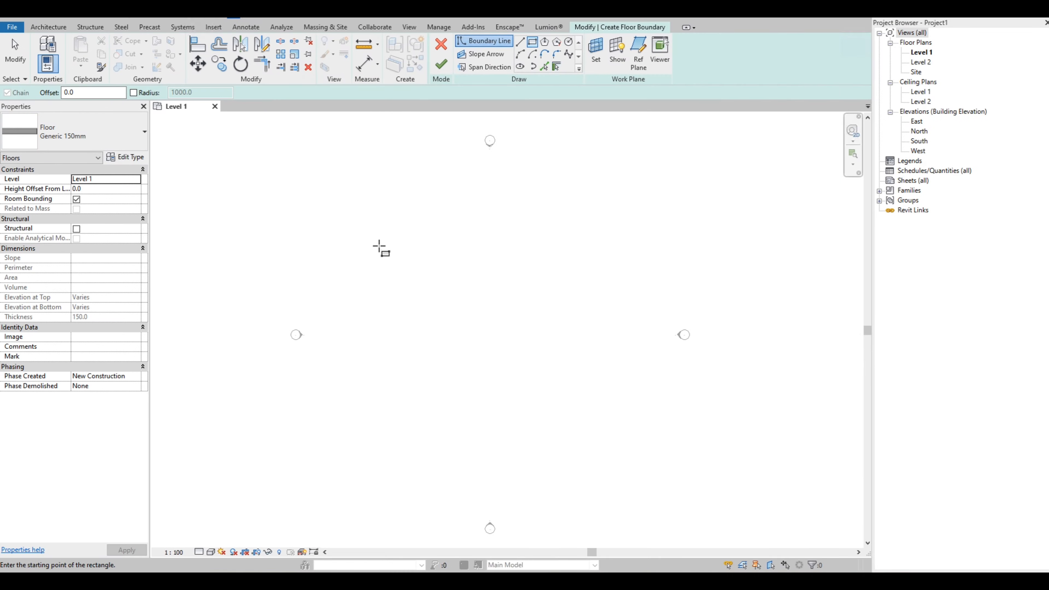
pyautogui.click(355, 226)
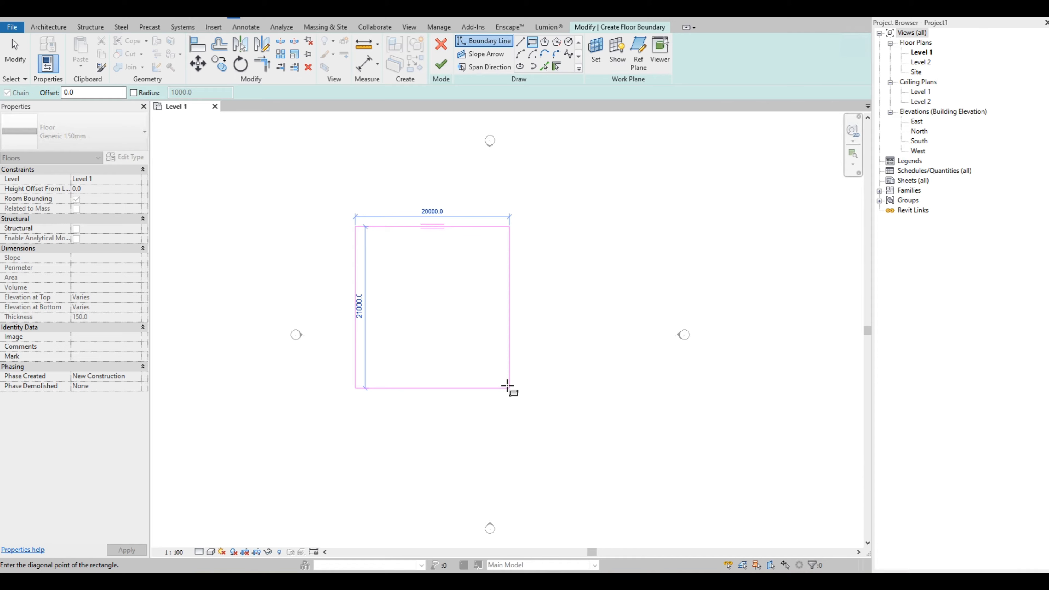
pyautogui.click(502, 381)
pyautogui.scroll(1, 403, 306)
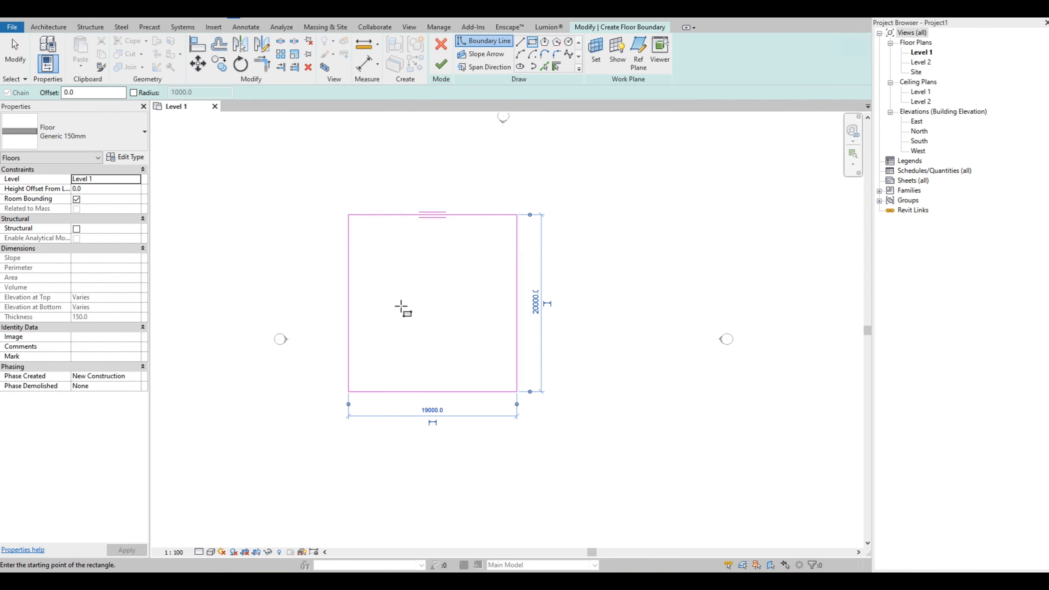
pyautogui.scroll(2, 408, 375)
pyautogui.press('Escape')
pyautogui.press('Escape')
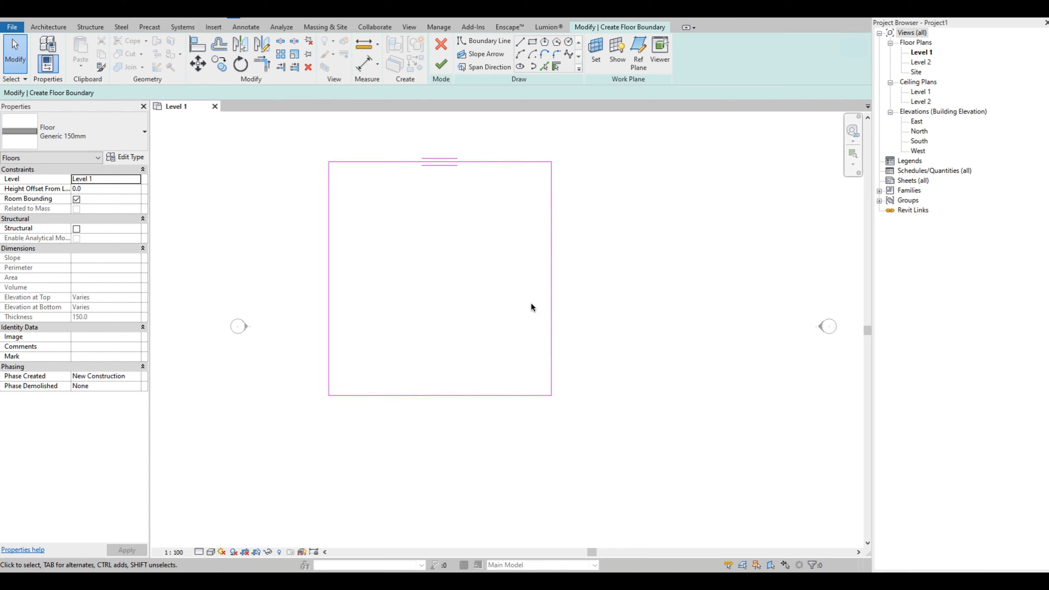
# Step: Set the floor boundary's width to 10000 mm by repositioning its right edge
pyautogui.click(550, 286)
pyautogui.click(440, 411)
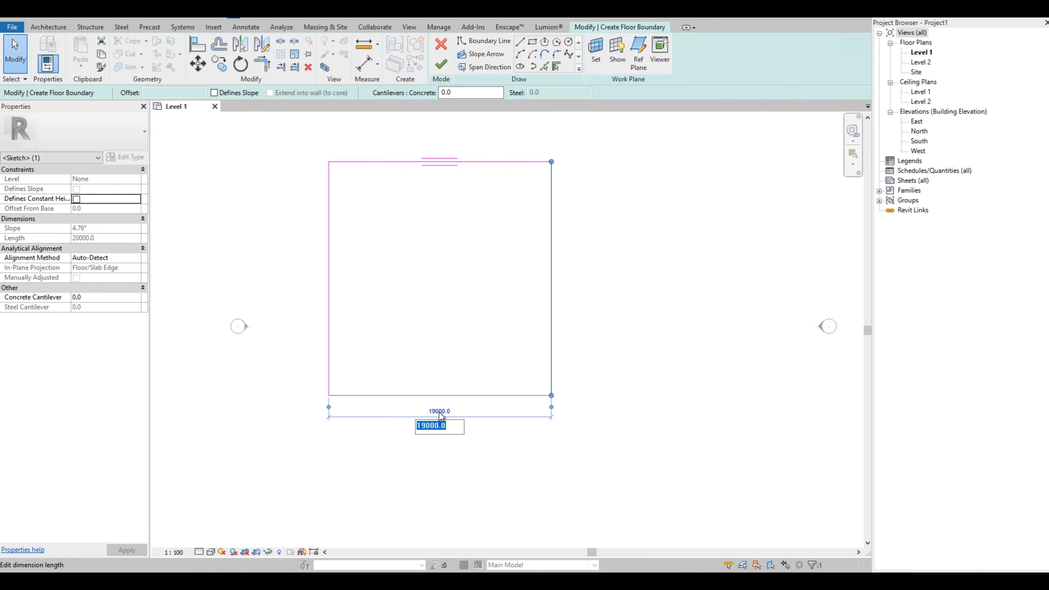
pyautogui.click(426, 425)
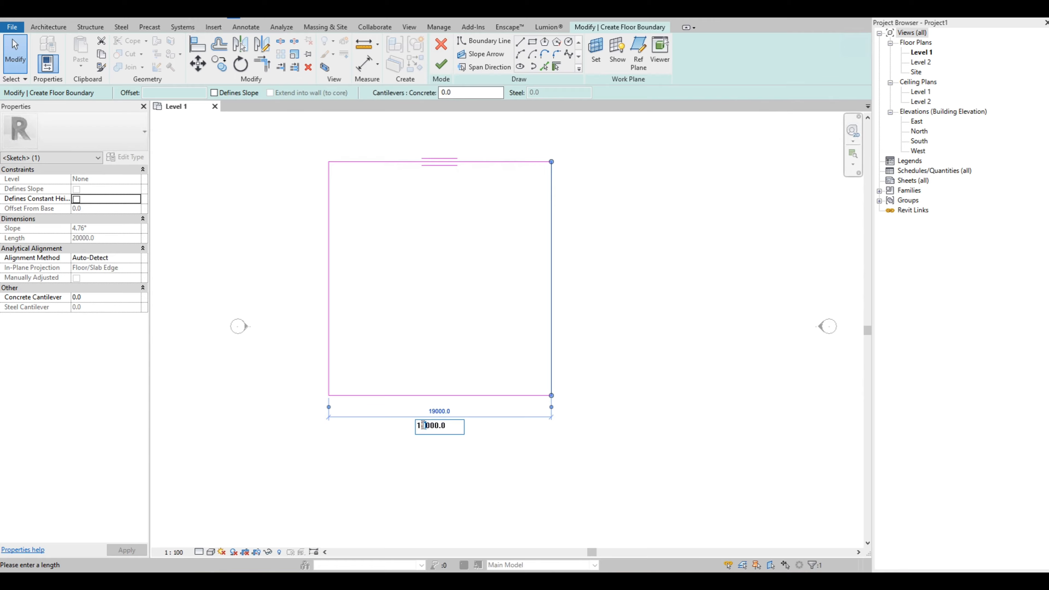
pyautogui.press('BackSpace')
pyautogui.write('0')
pyautogui.press('Return')
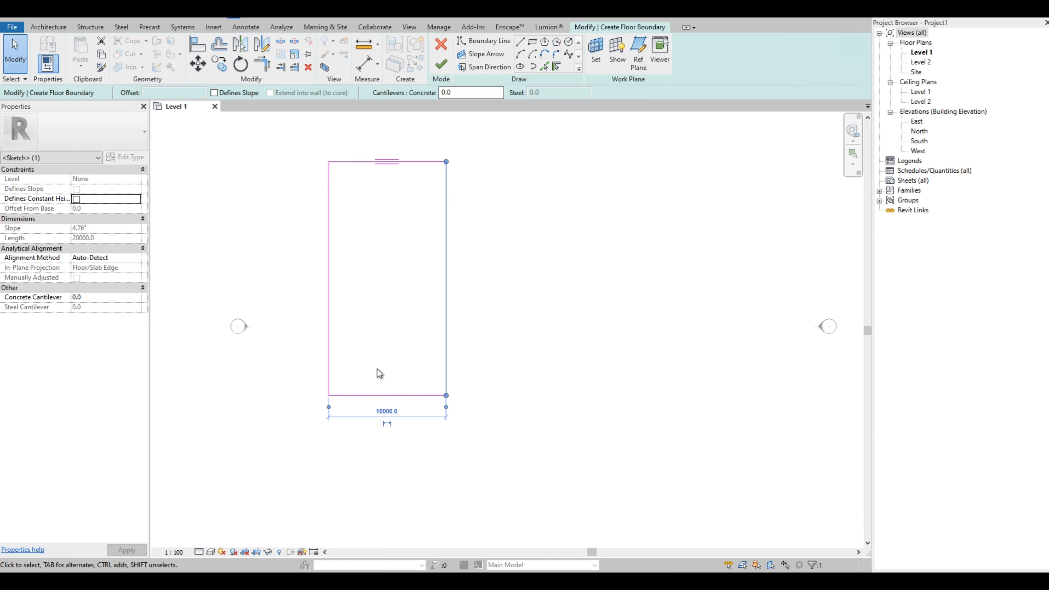
pyautogui.scroll(-2, 400, 323)
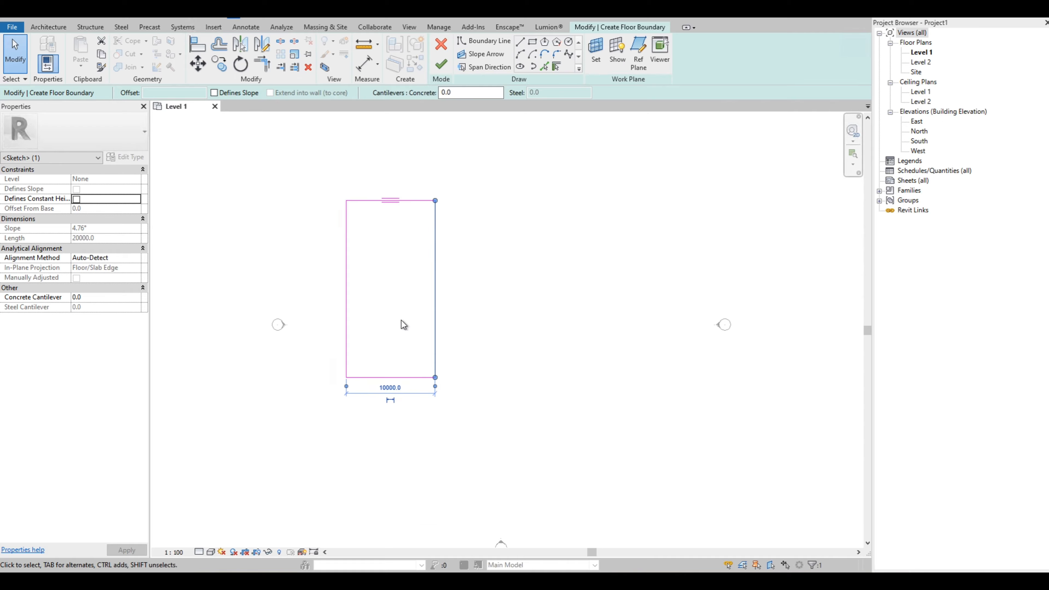
# Step: Set the floor boundary's height to 10000 mm by repositioning its upper edge
pyautogui.click(368, 202)
pyautogui.scroll(1, 374, 354)
pyautogui.click(475, 273)
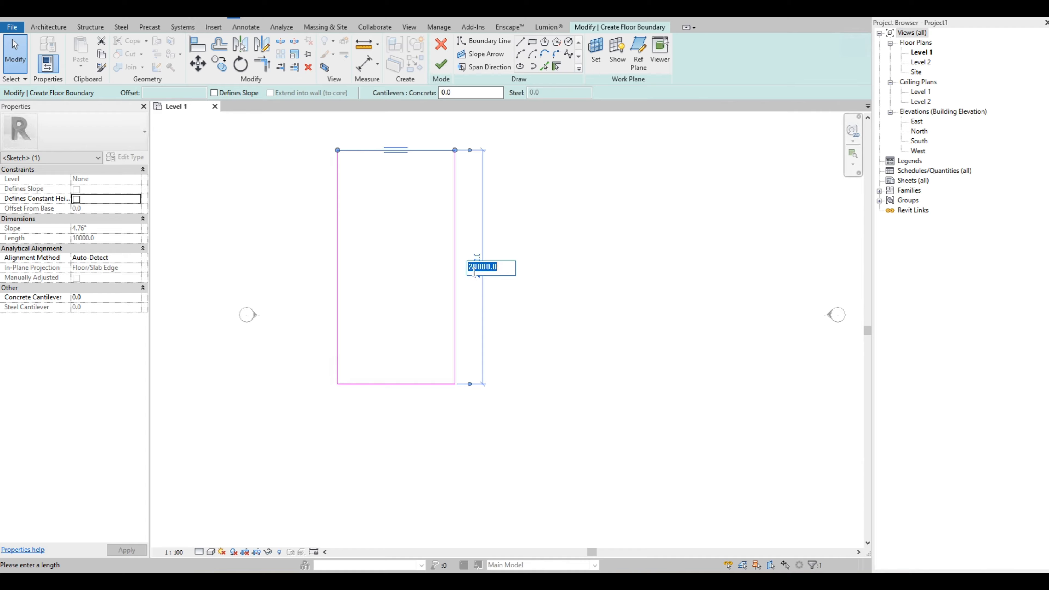
pyautogui.click(471, 268)
pyautogui.press('Return')
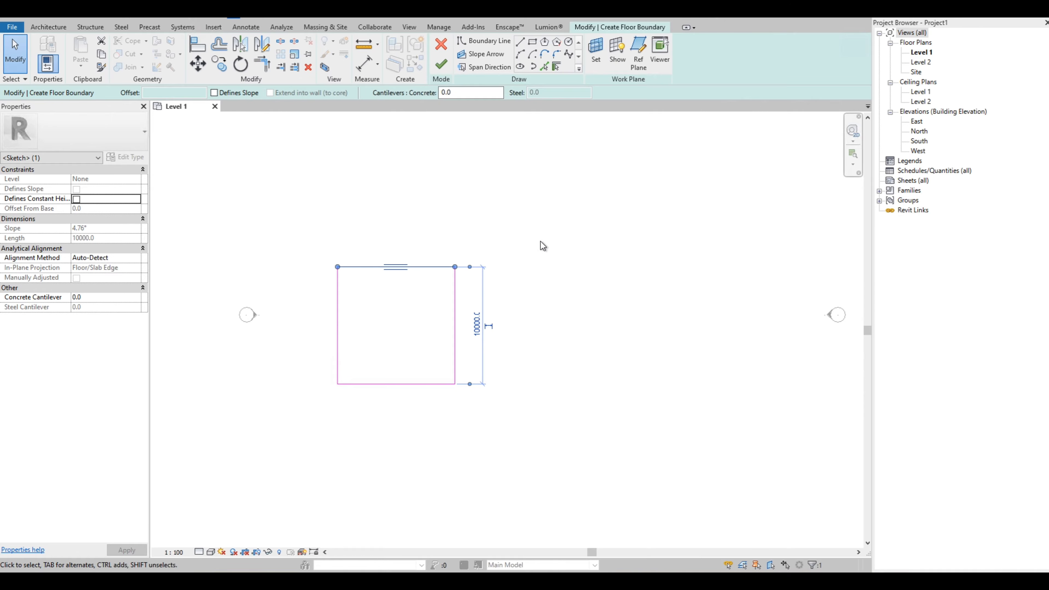
pyautogui.click(541, 245)
pyautogui.scroll(-1, 515, 330)
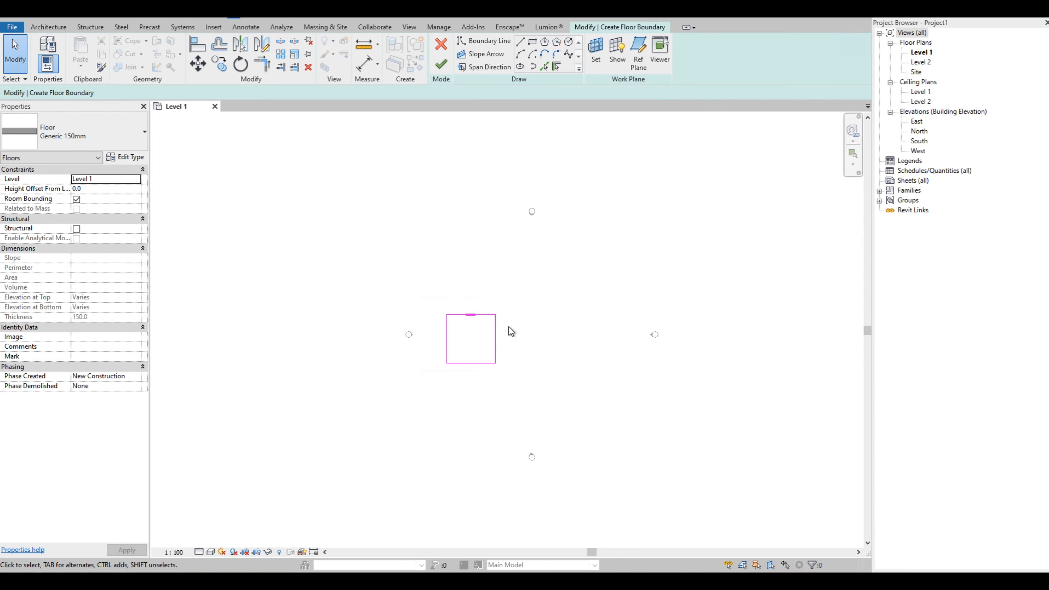
# Step: Move the whole square boundary chain right and slightly up, closer to the middle of the elevation markers
pyautogui.press('Tab')
pyautogui.click(496, 331)
pyautogui.moveTo(497, 331); pyautogui.dragTo(560, 298)
pyautogui.scroll(3, 603, 291)
pyautogui.click(583, 279)
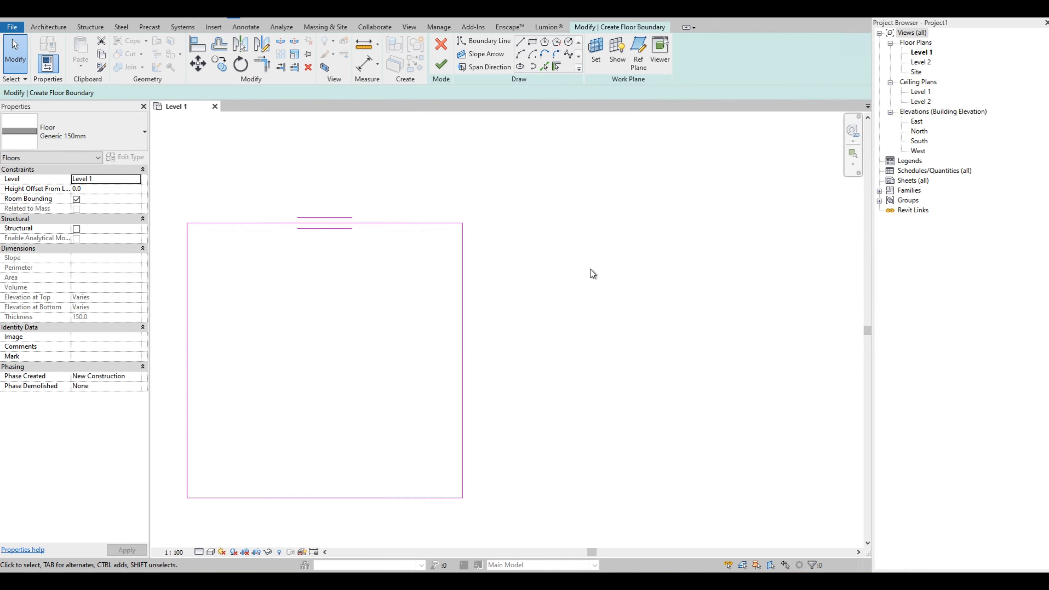
# Step: Finish the floor sketch and change the floor's type to Insitu Concrete 225mm
pyautogui.scroll(-1, 588, 270)
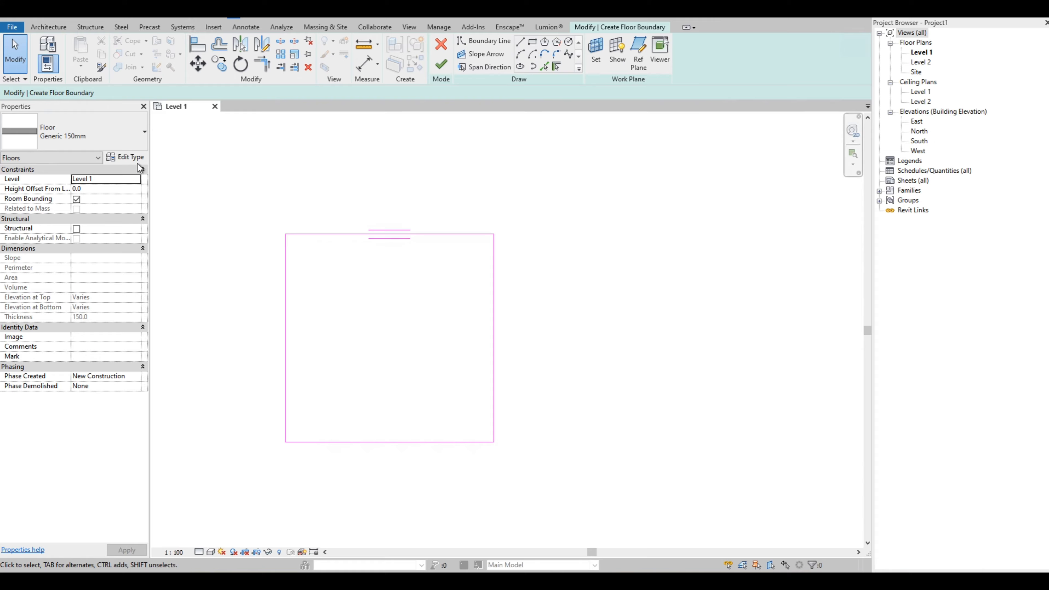
pyautogui.click(441, 64)
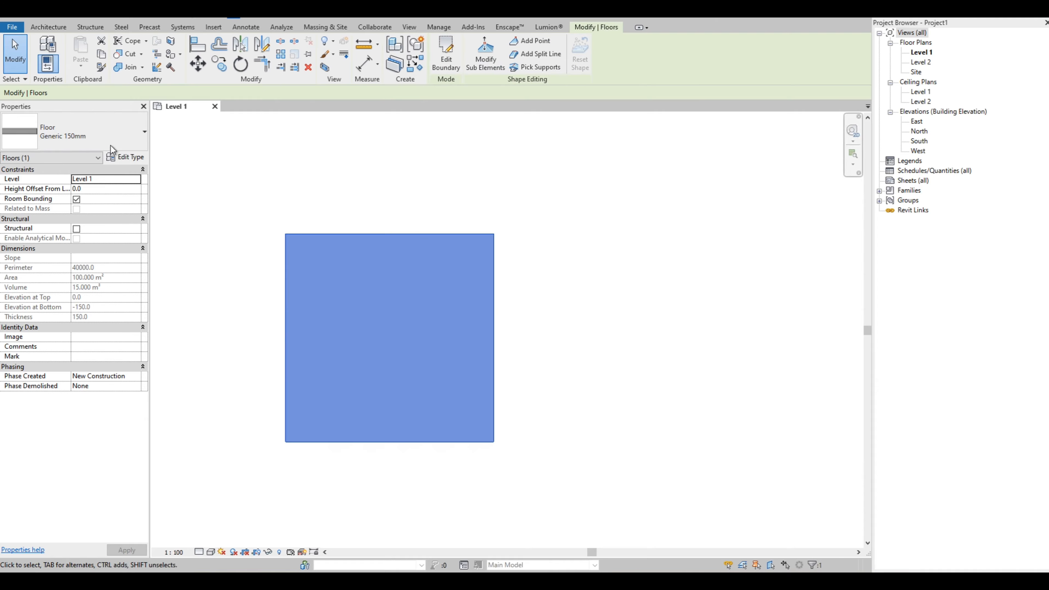
pyautogui.click(101, 139)
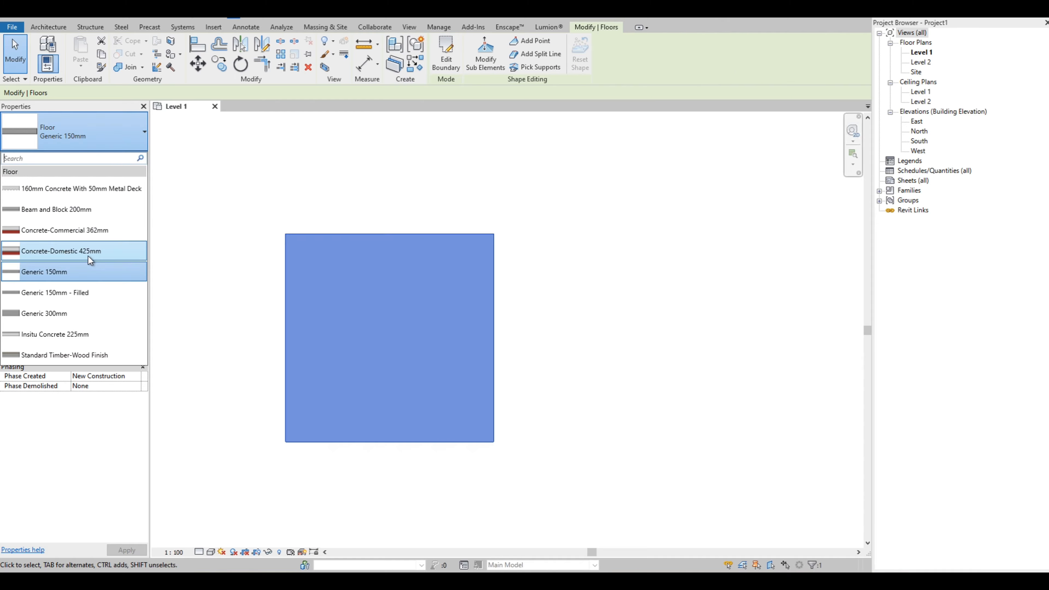
pyautogui.click(62, 335)
pyautogui.click(263, 183)
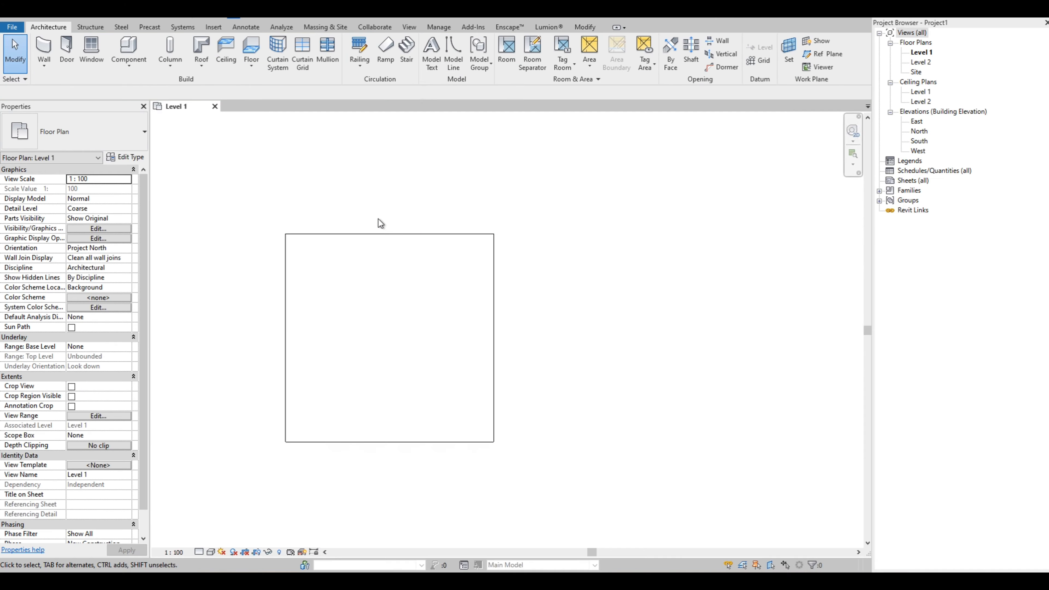
pyautogui.scroll(-1, 479, 248)
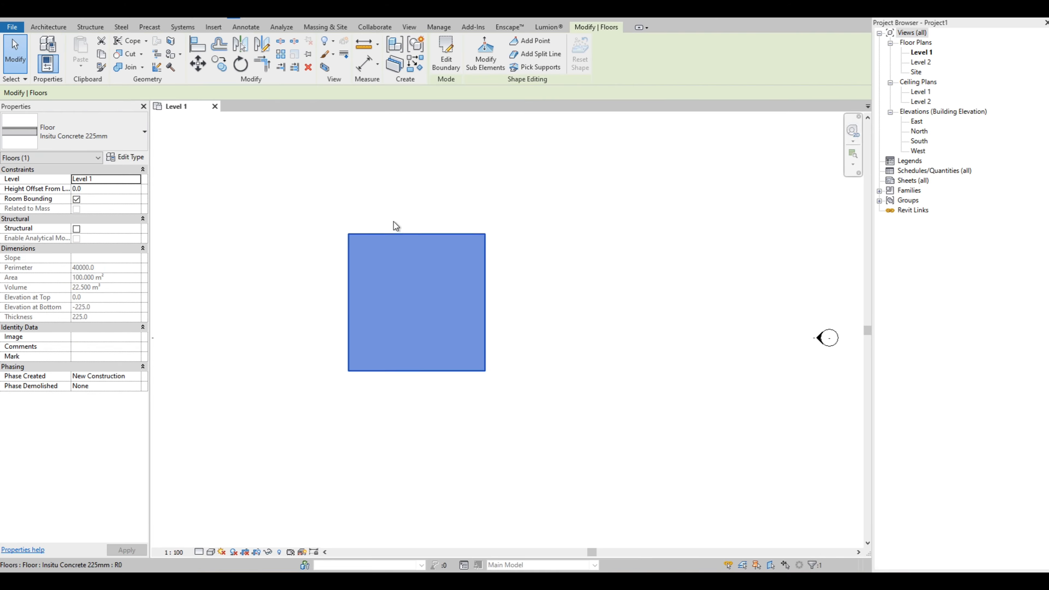
pyautogui.scroll(1, 355, 226)
pyautogui.click(324, 238)
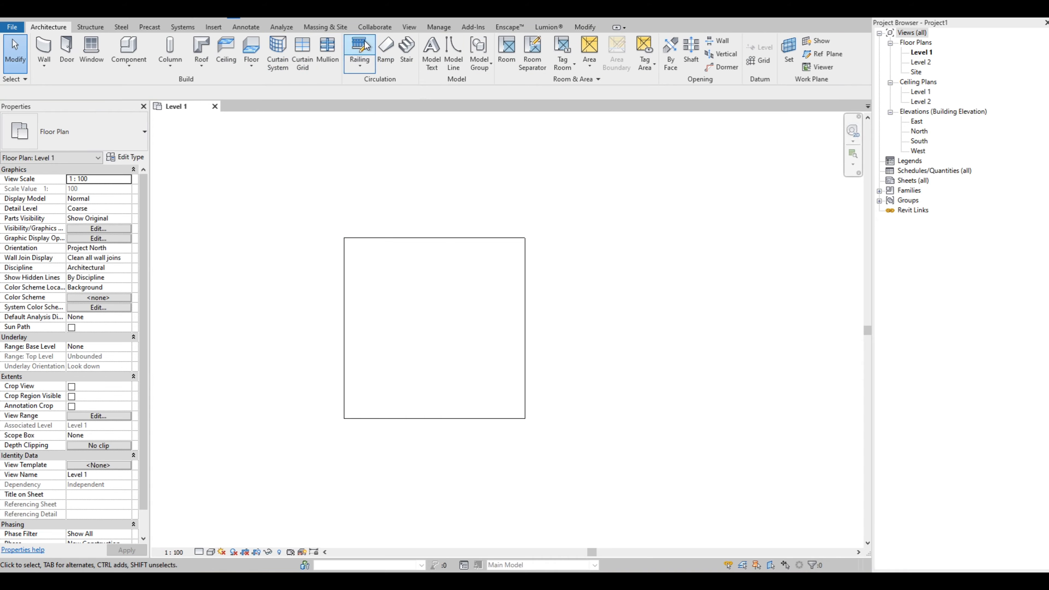
# Step: Open the default 3D view and display it at Fine detail level with the Shaded visual style
pyautogui.click(409, 26)
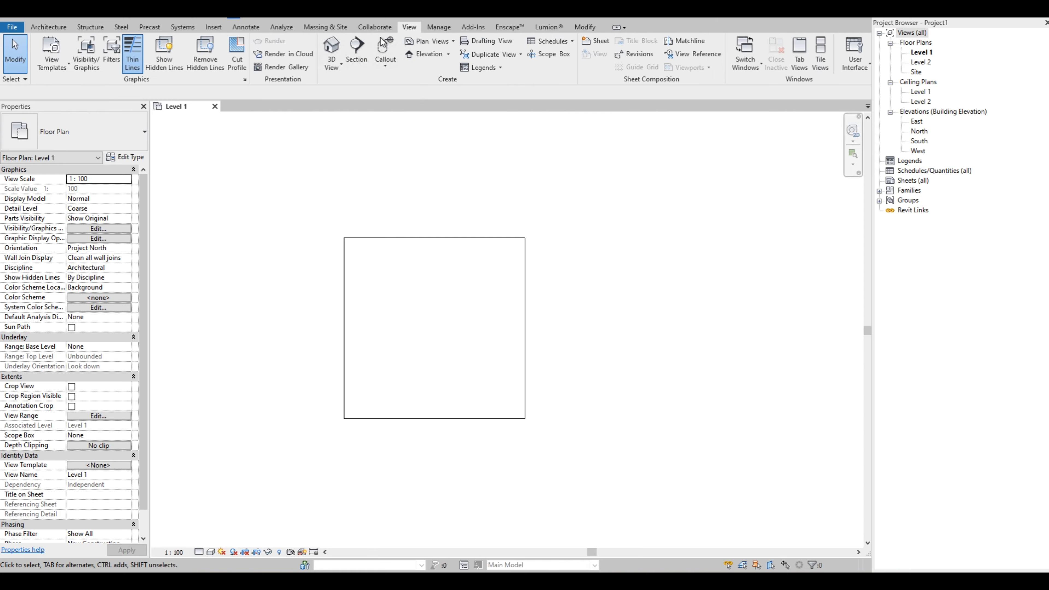
pyautogui.click(331, 45)
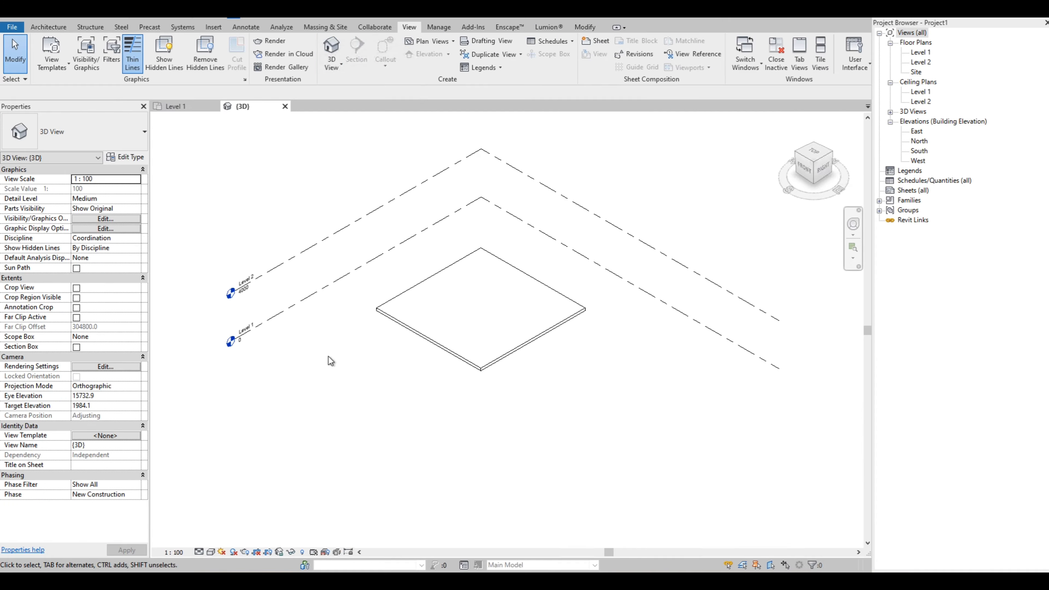
pyautogui.scroll(5, 462, 297)
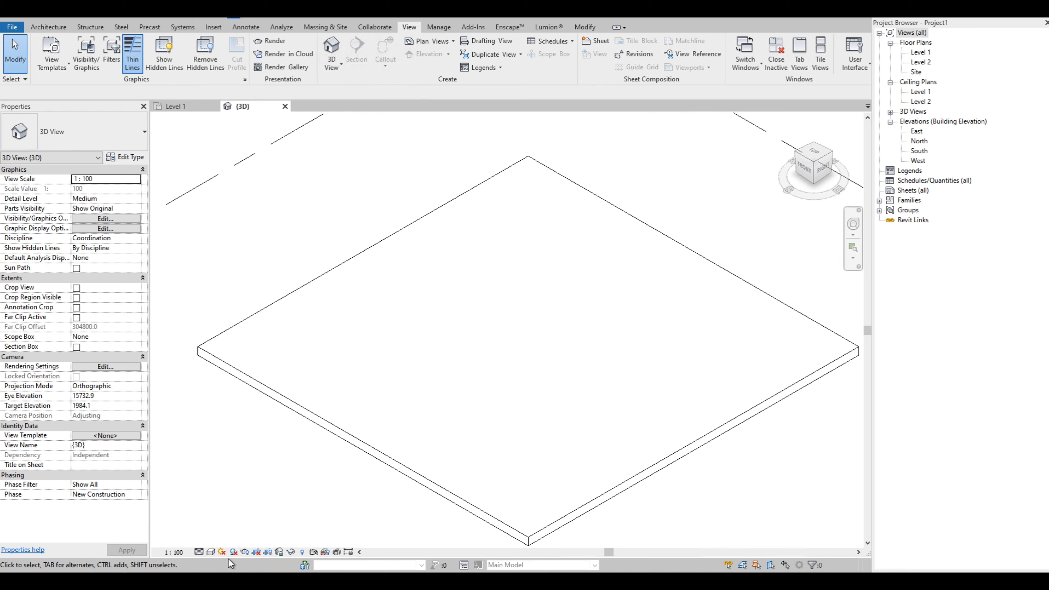
pyautogui.click(203, 552)
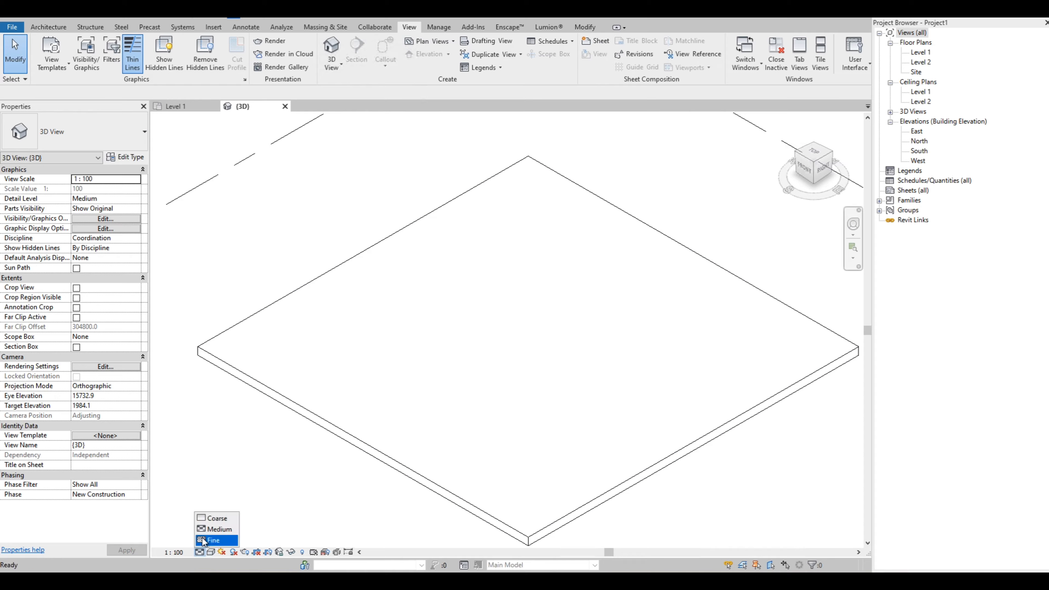
pyautogui.click(218, 542)
pyautogui.click(211, 552)
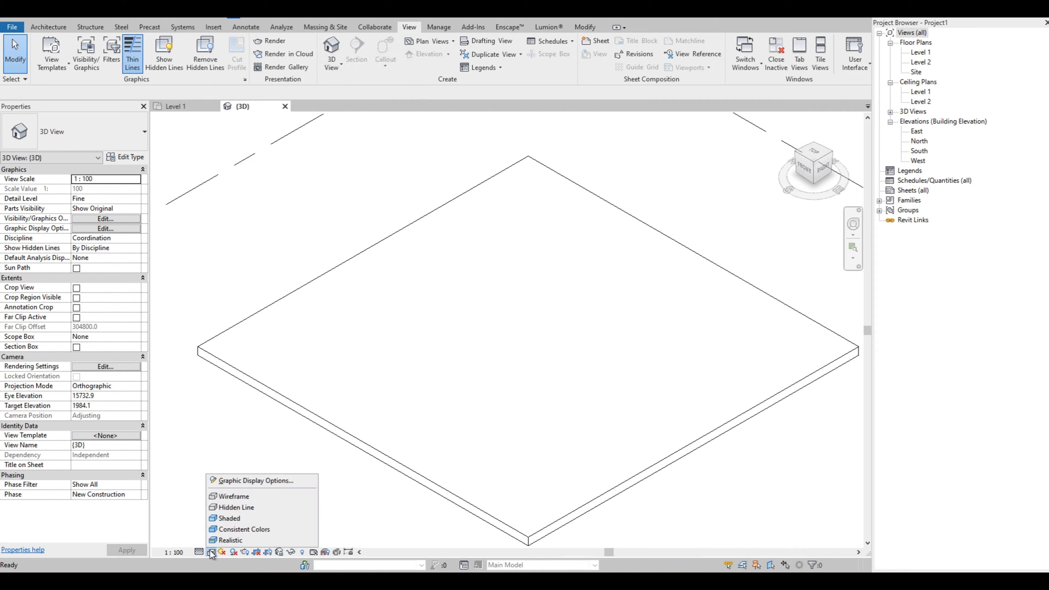
pyautogui.click(219, 519)
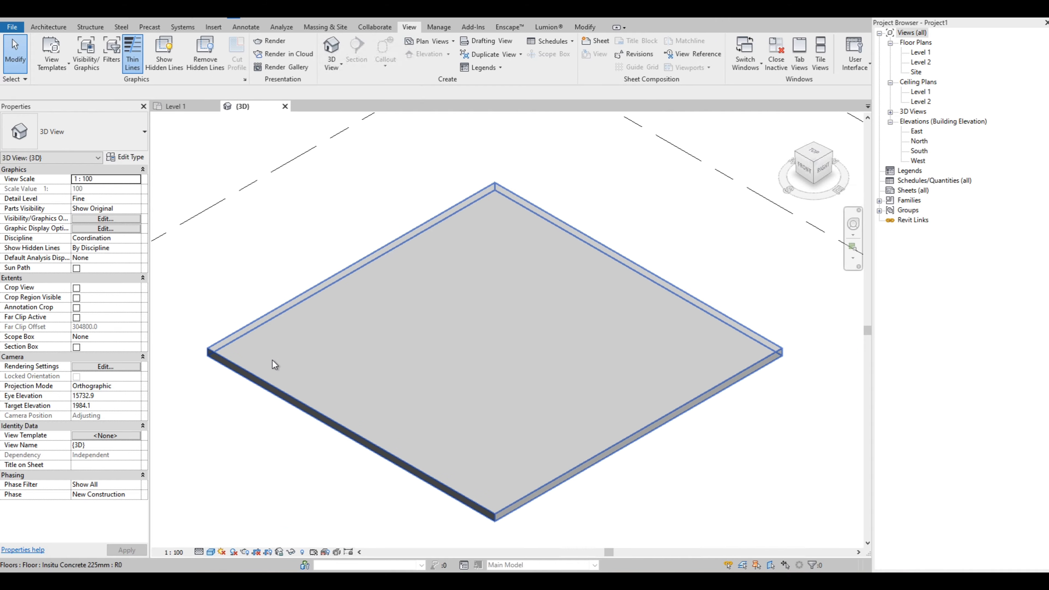
# Step: Examine the floor type's structure layers, their materials and thicknesses, and its section preview
pyautogui.scroll(-2, 488, 293)
pyautogui.scroll(3, 468, 468)
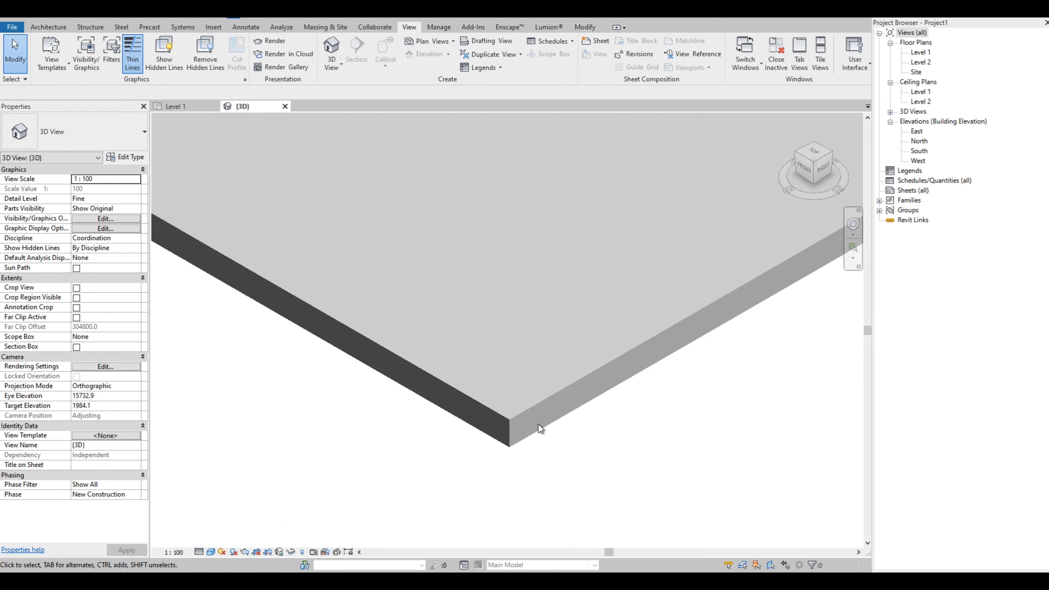
pyautogui.click(539, 363)
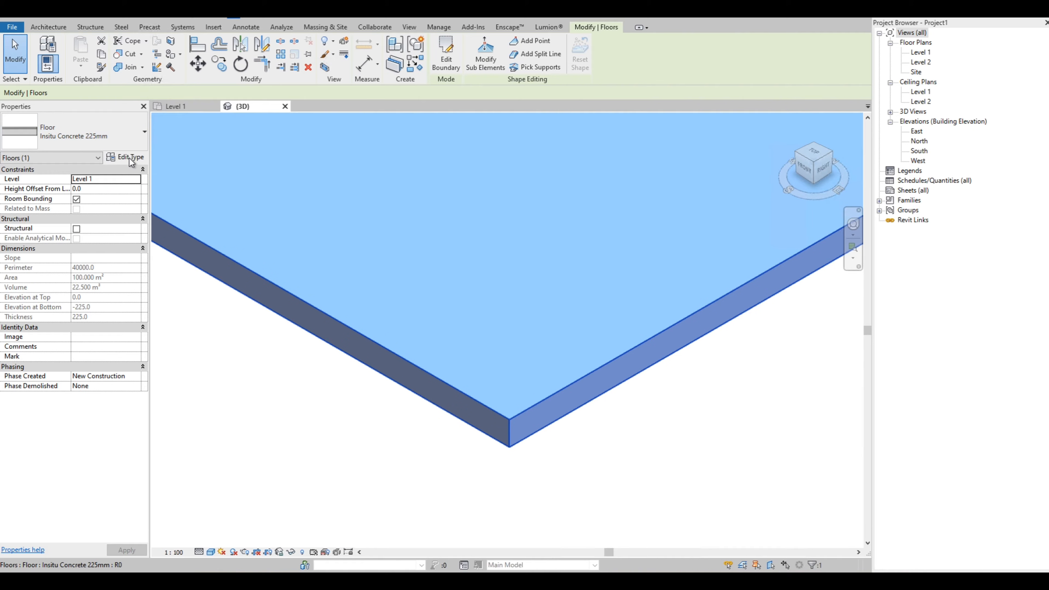
pyautogui.click(129, 157)
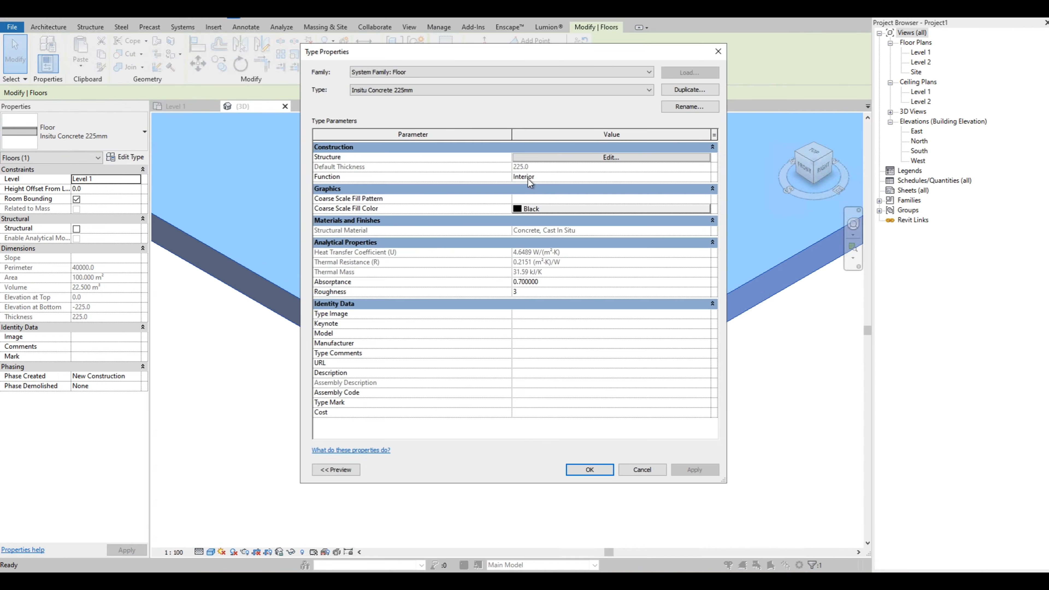
pyautogui.click(556, 158)
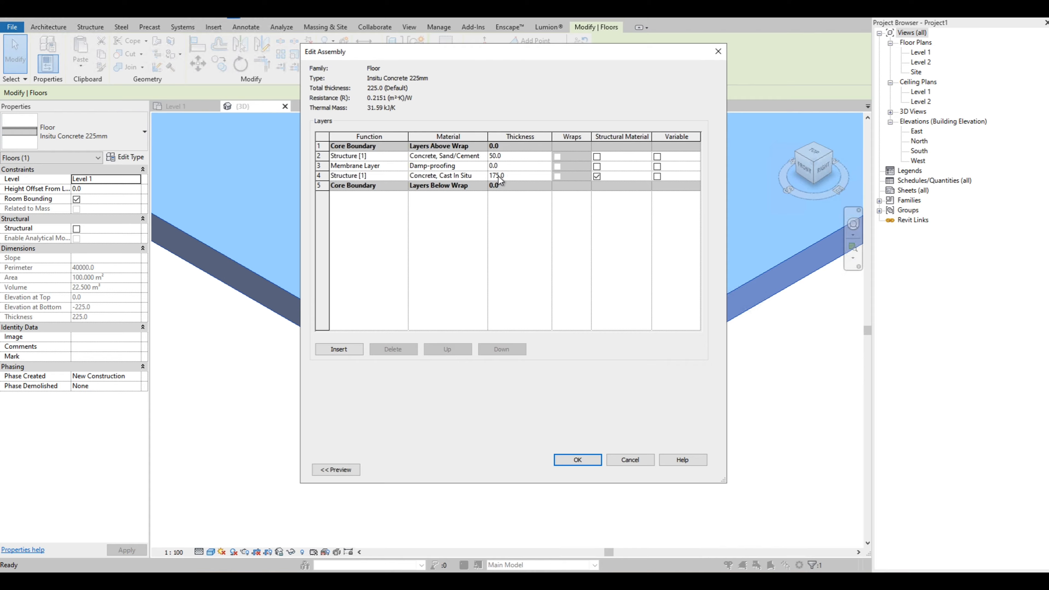
pyautogui.click(585, 461)
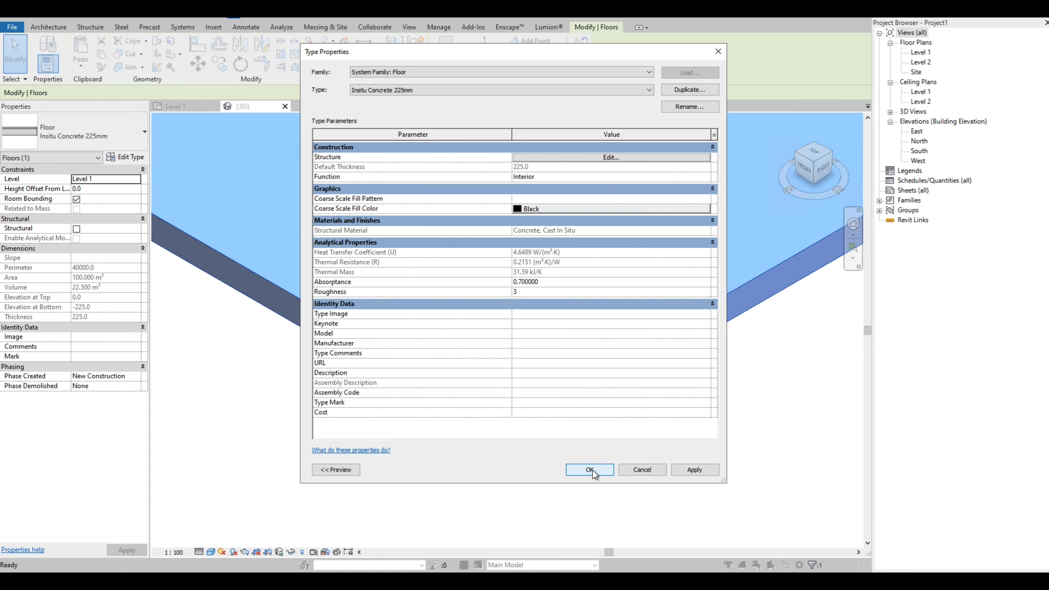
pyautogui.click(335, 470)
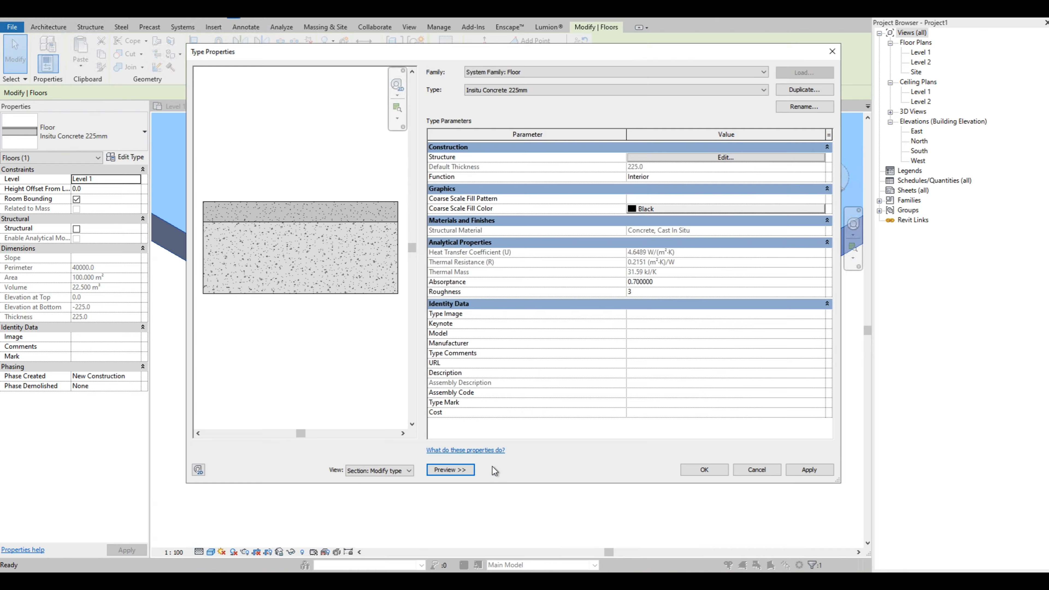
pyautogui.click(703, 470)
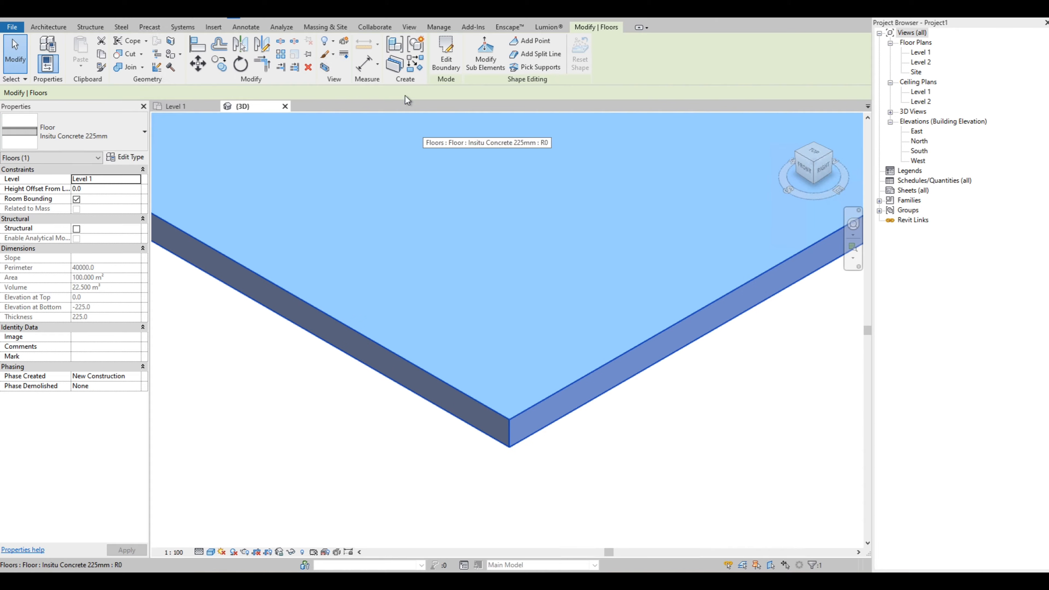
# Step: Create parts from the concrete floor so its layers become separate parts
pyautogui.click(394, 65)
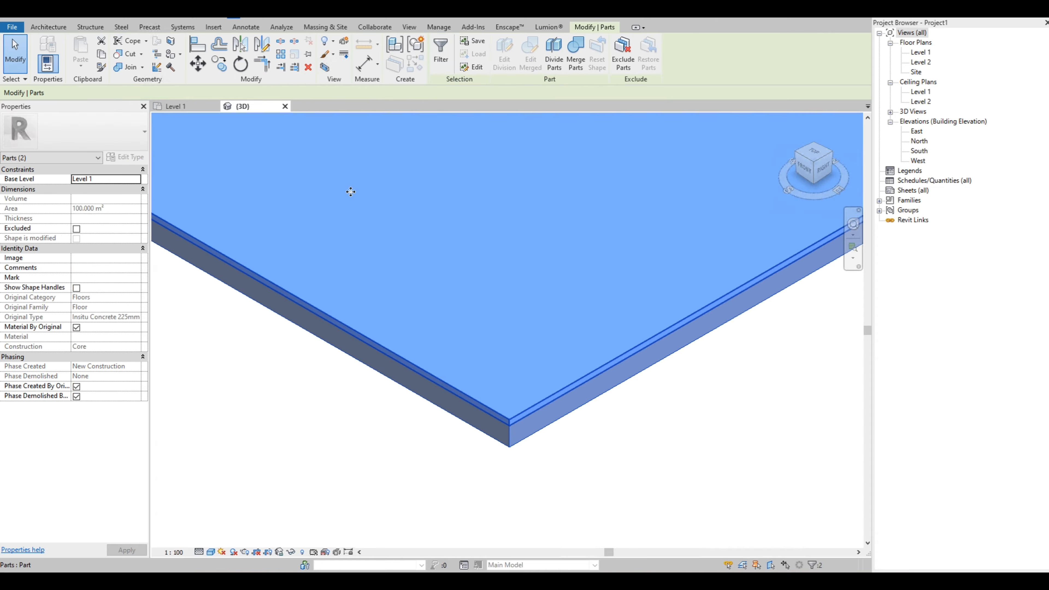
pyautogui.click(550, 451)
pyautogui.scroll(4, 486, 358)
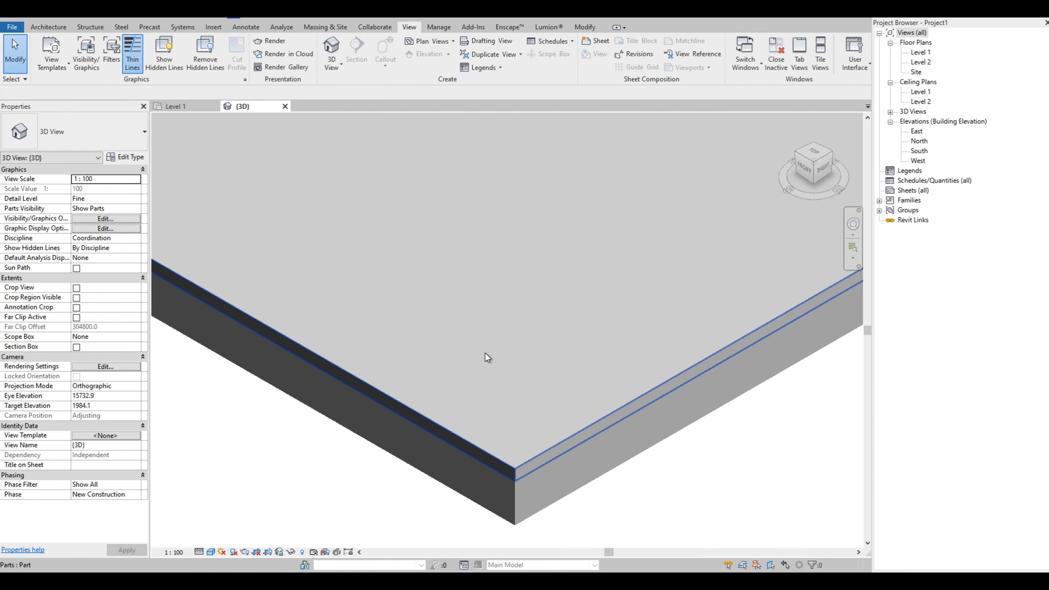
# Step: Examine the separate top layer and concrete base parts, checking each one's thickness and material
pyautogui.click(470, 441)
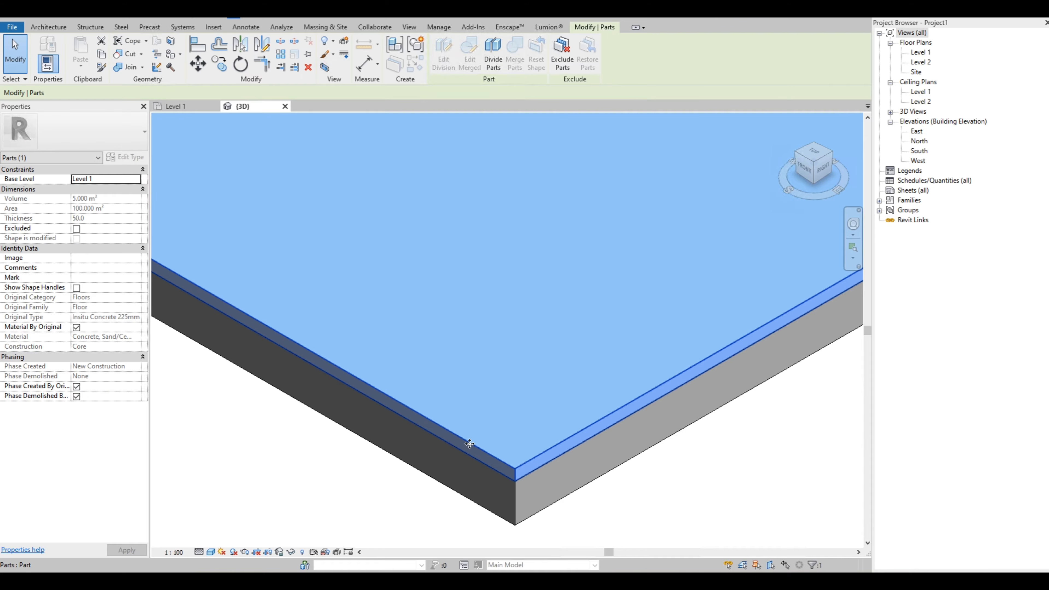
pyautogui.click(436, 481)
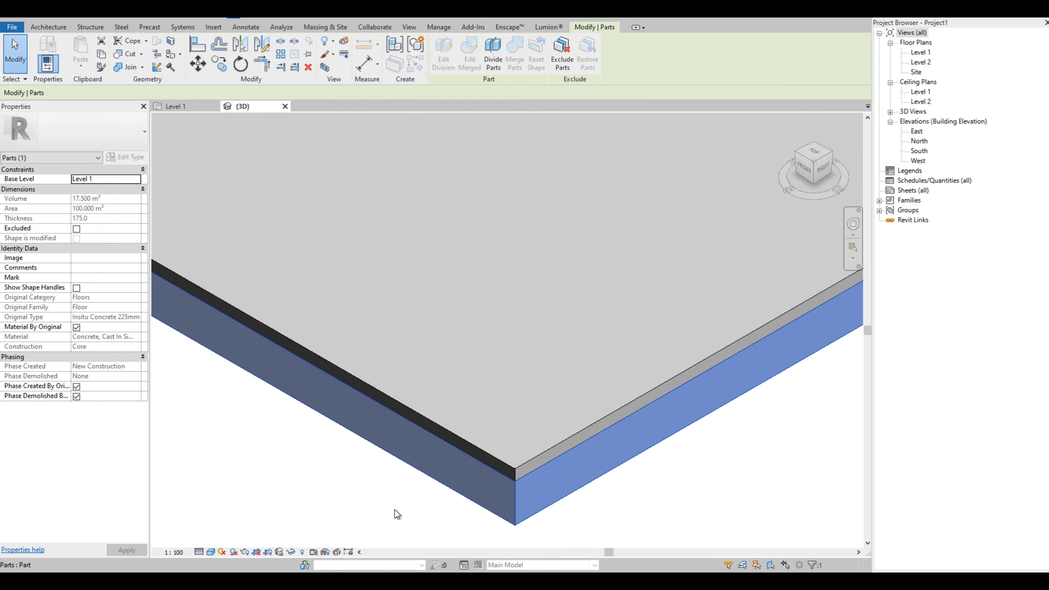
pyautogui.click(419, 414)
pyautogui.scroll(-3, 420, 414)
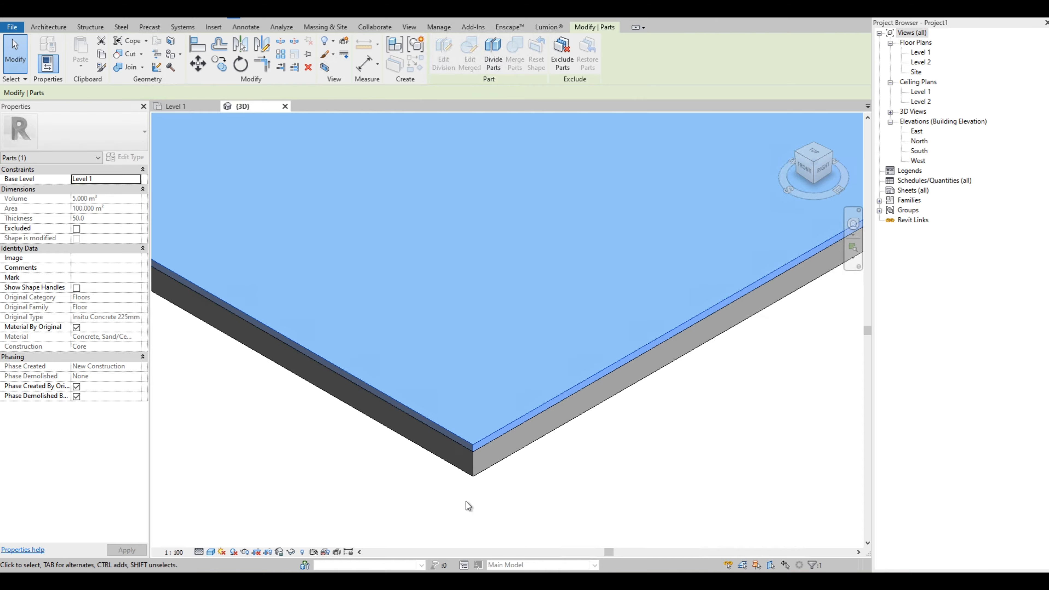
pyautogui.scroll(-2, 458, 455)
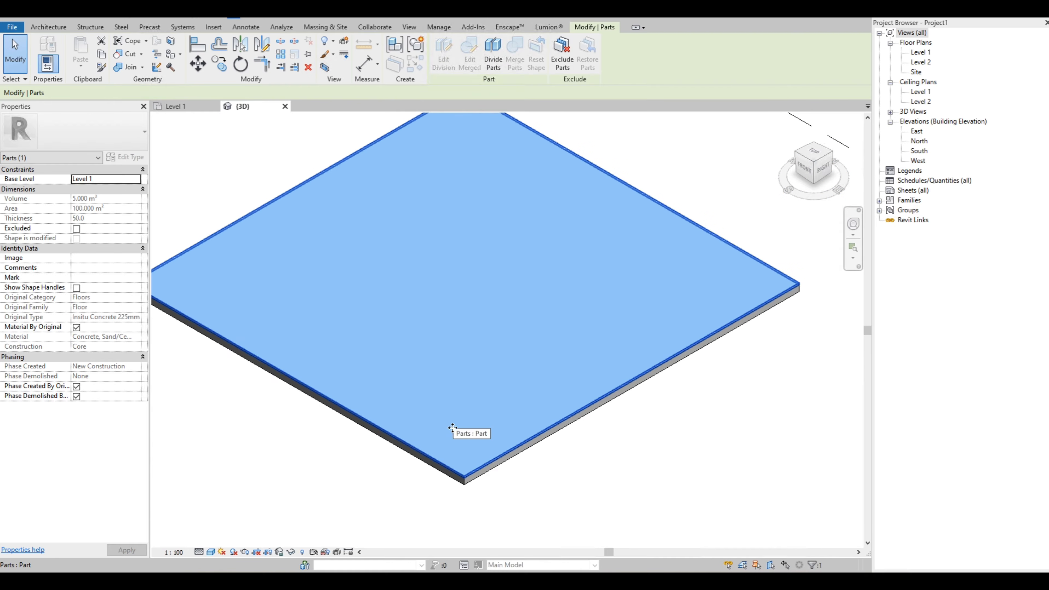
pyautogui.press('Escape')
pyautogui.press('Escape')
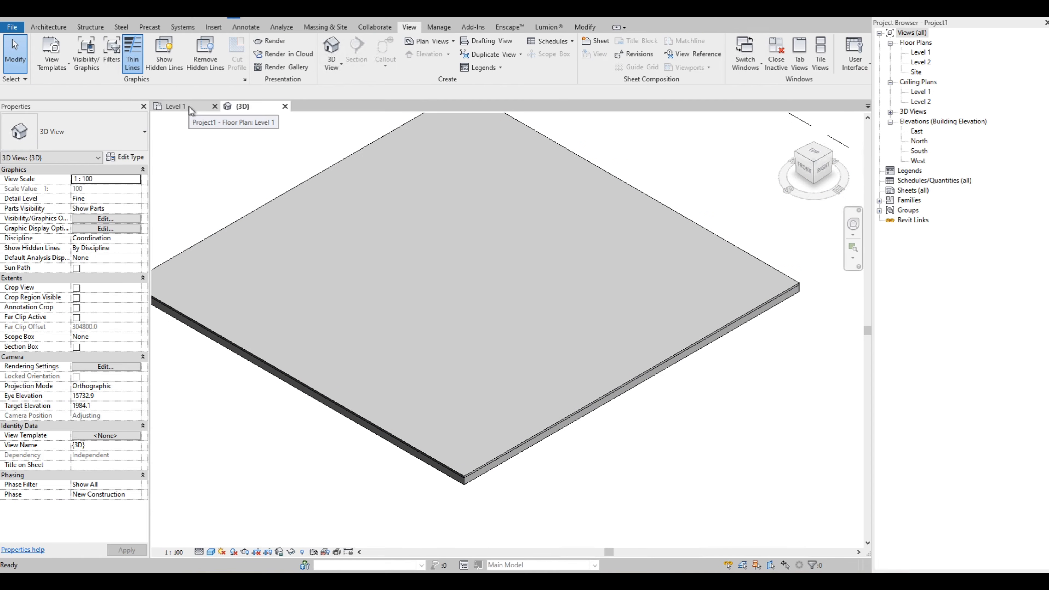
# Step: Open the Level 1 floor plan and turn on the Parts category in its visibility/graphics overrides
pyautogui.click(189, 108)
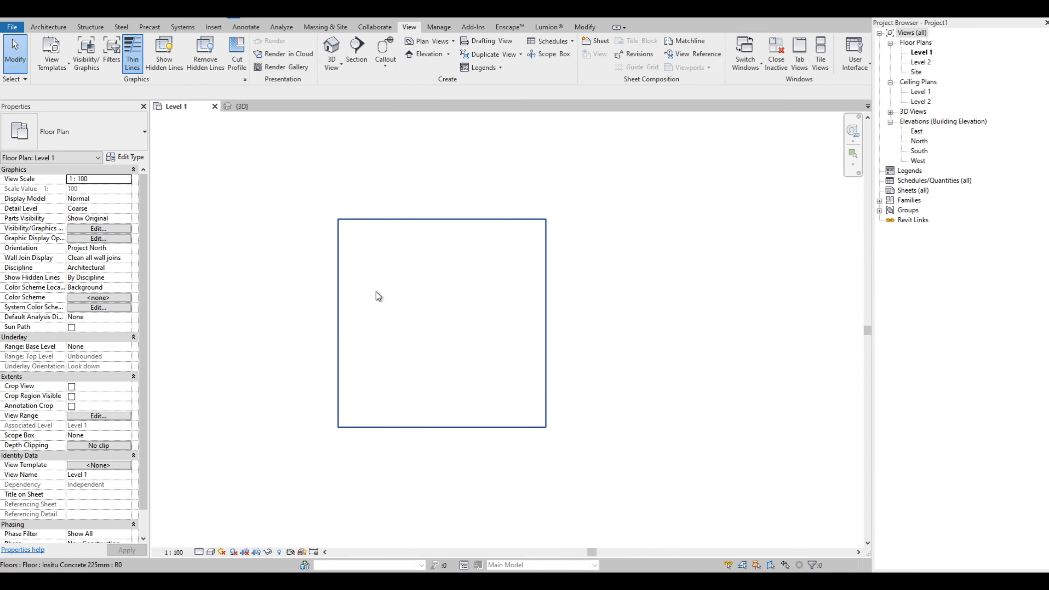
pyautogui.click(90, 230)
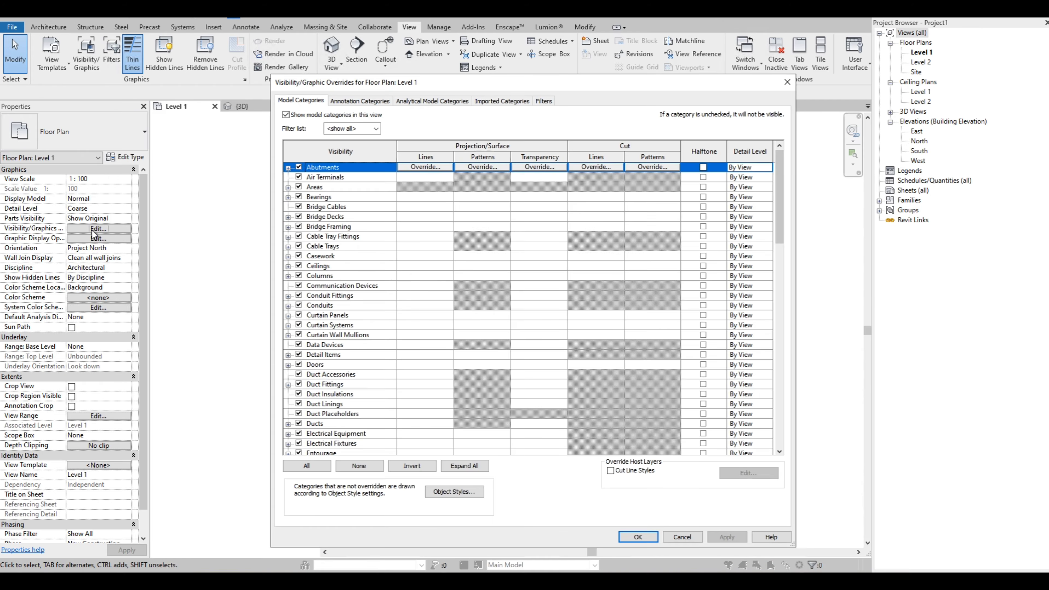
pyautogui.click(341, 315)
pyautogui.scroll(-2, 340, 315)
pyautogui.scroll(-9, 340, 315)
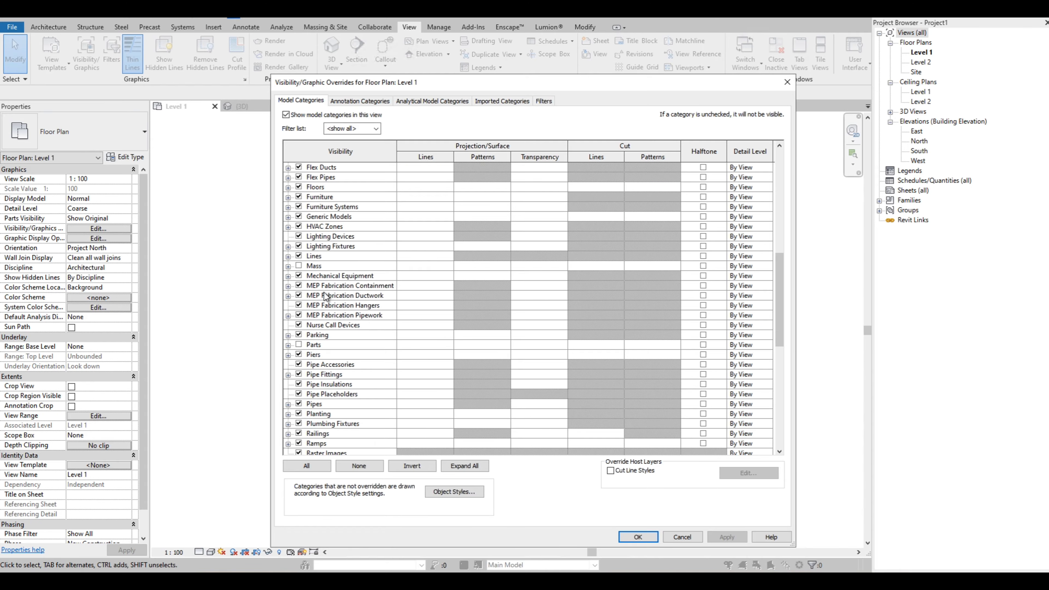
pyautogui.click(288, 346)
pyautogui.click(299, 345)
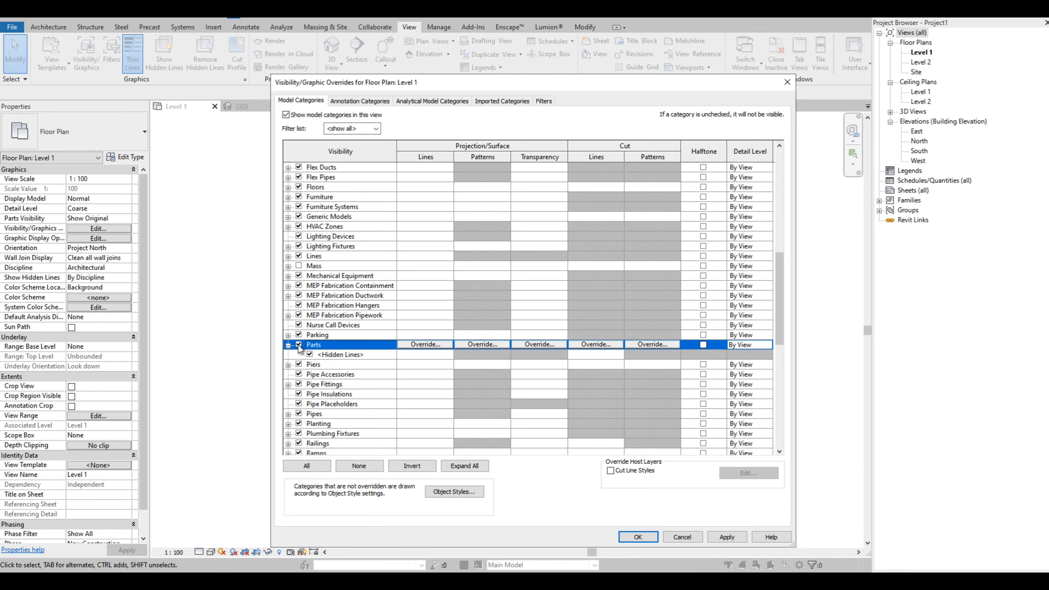
pyautogui.click(636, 540)
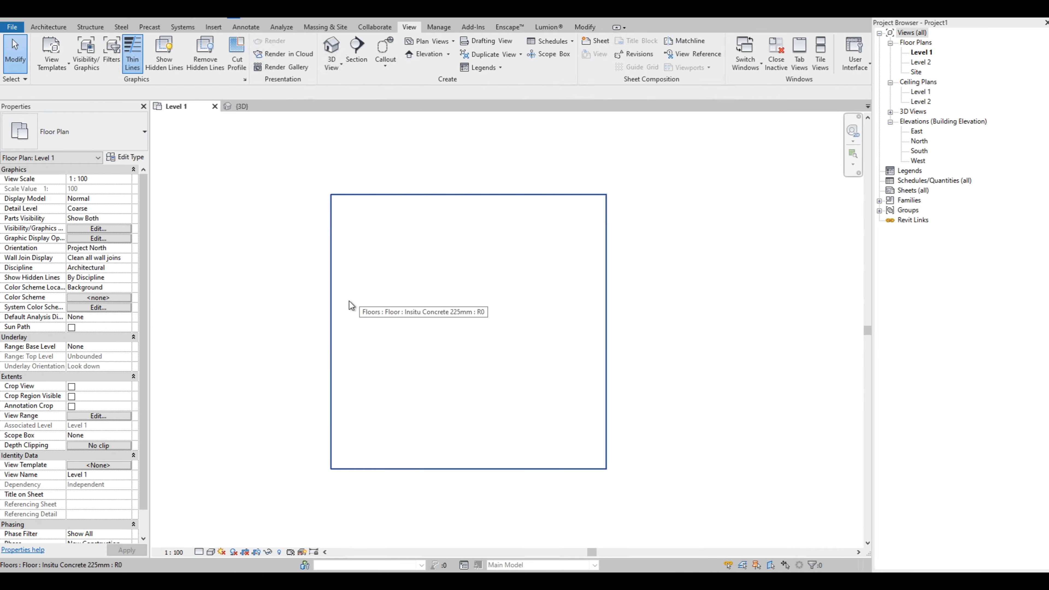
# Step: Display the Level 1 plan at Fine detail level and adjust the bottom offset in its view range
pyautogui.click(428, 282)
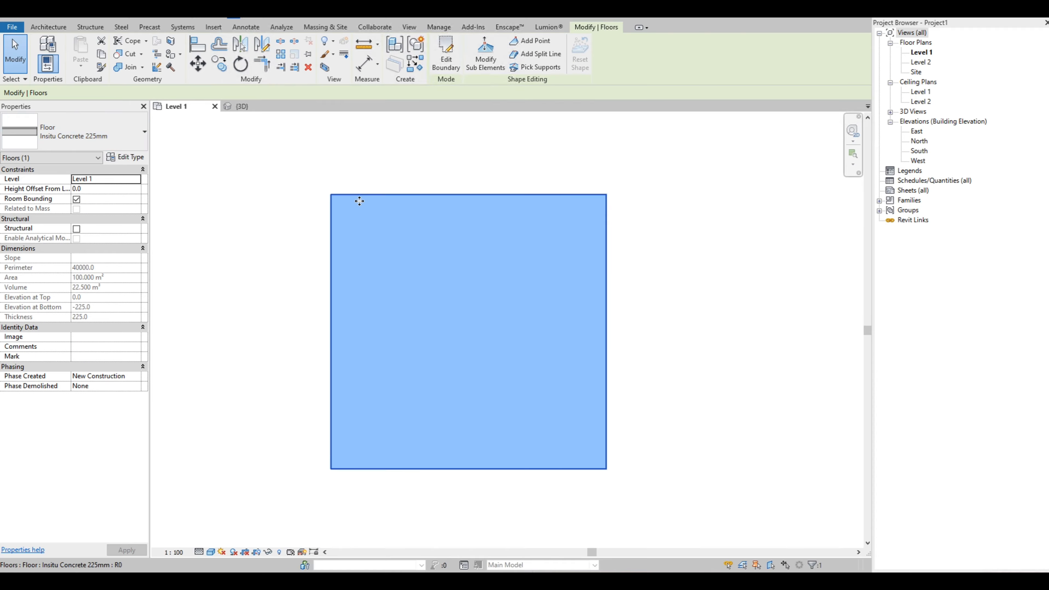
pyautogui.click(294, 188)
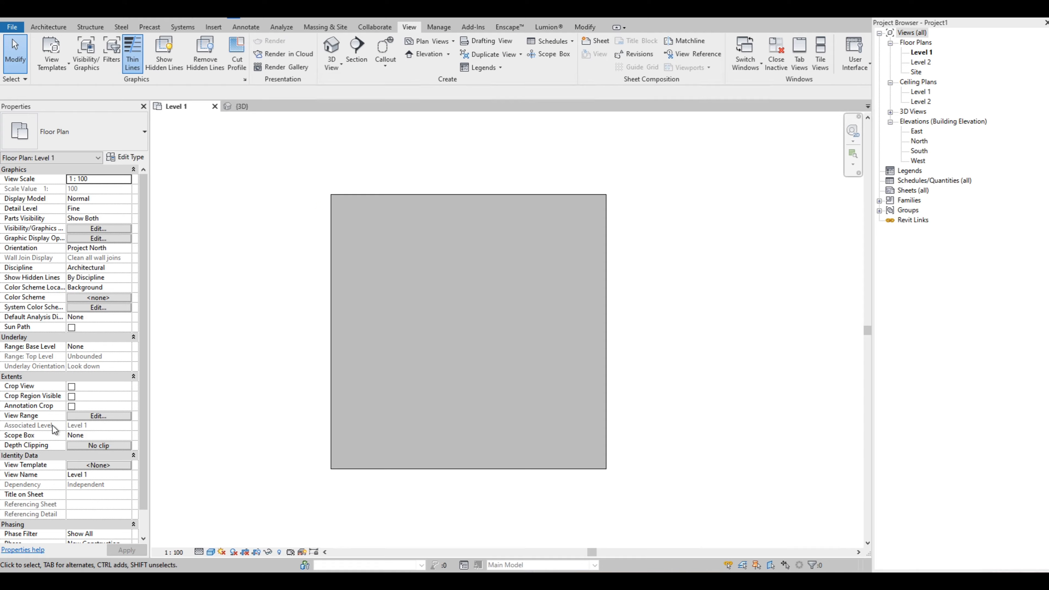
pyautogui.click(101, 416)
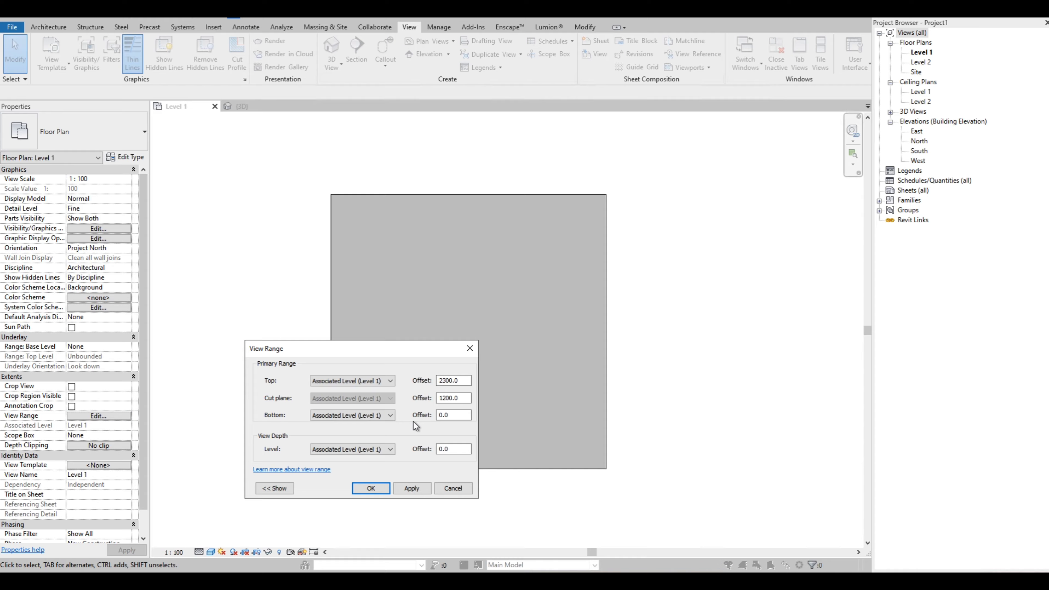
pyautogui.click(455, 414)
pyautogui.press('Tab')
pyautogui.click(372, 492)
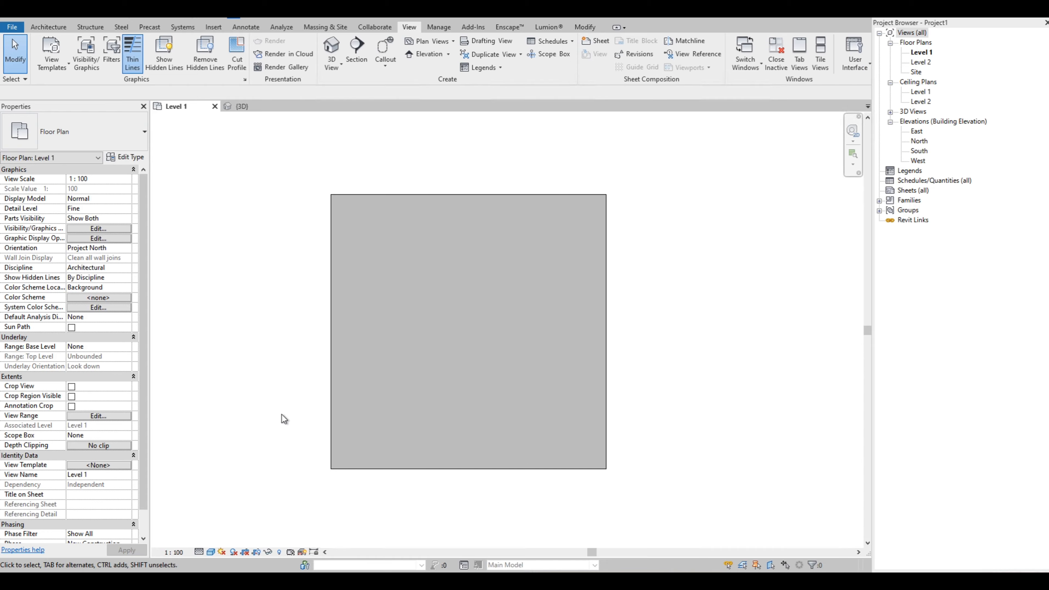
# Step: Start dividing the 50 mm top floor part and open the division sketch for editing
pyautogui.click(357, 219)
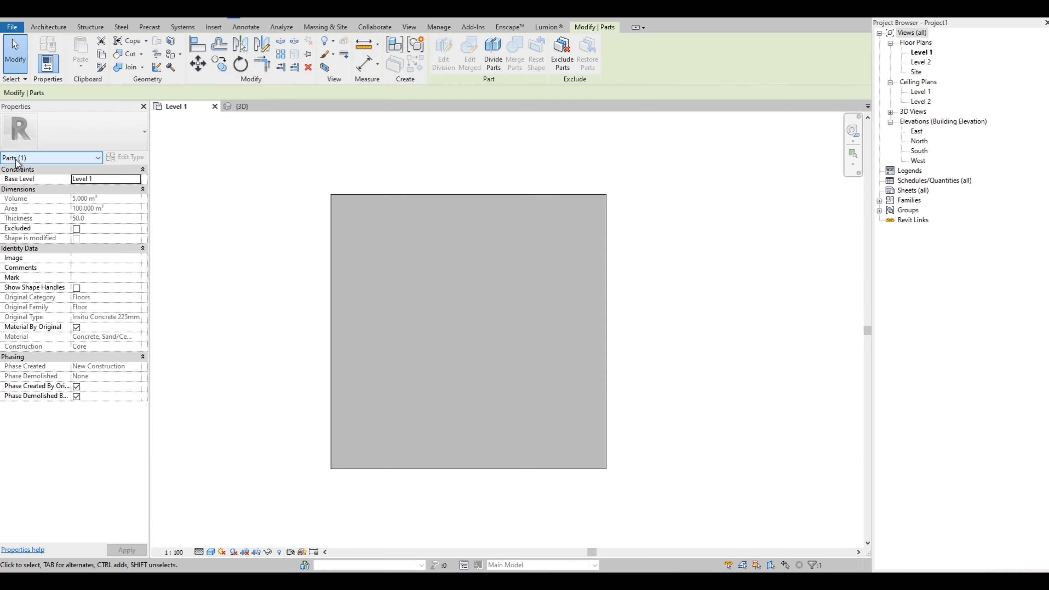
pyautogui.click(493, 63)
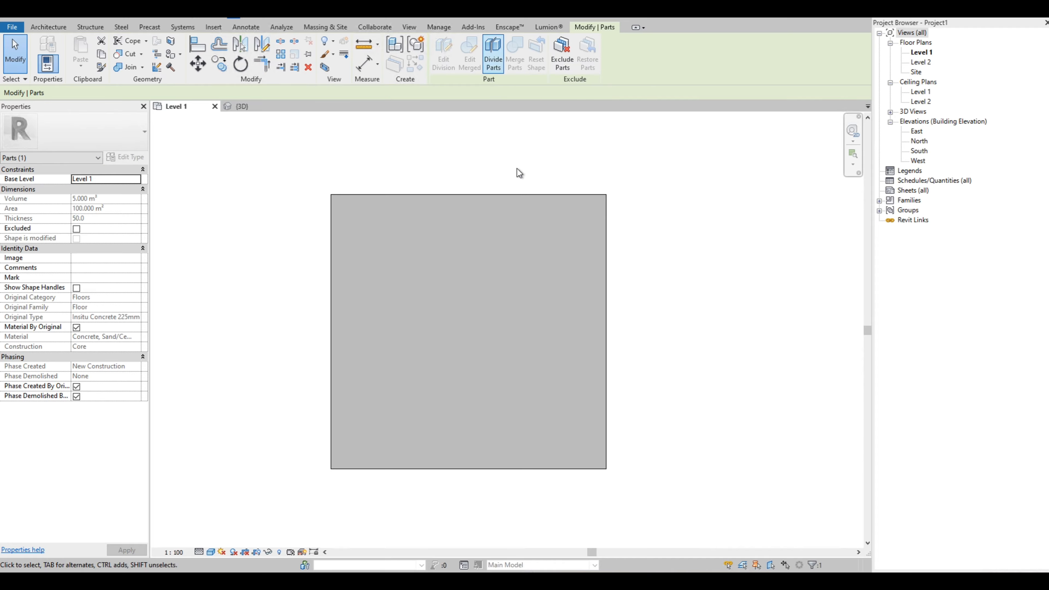
pyautogui.click(493, 63)
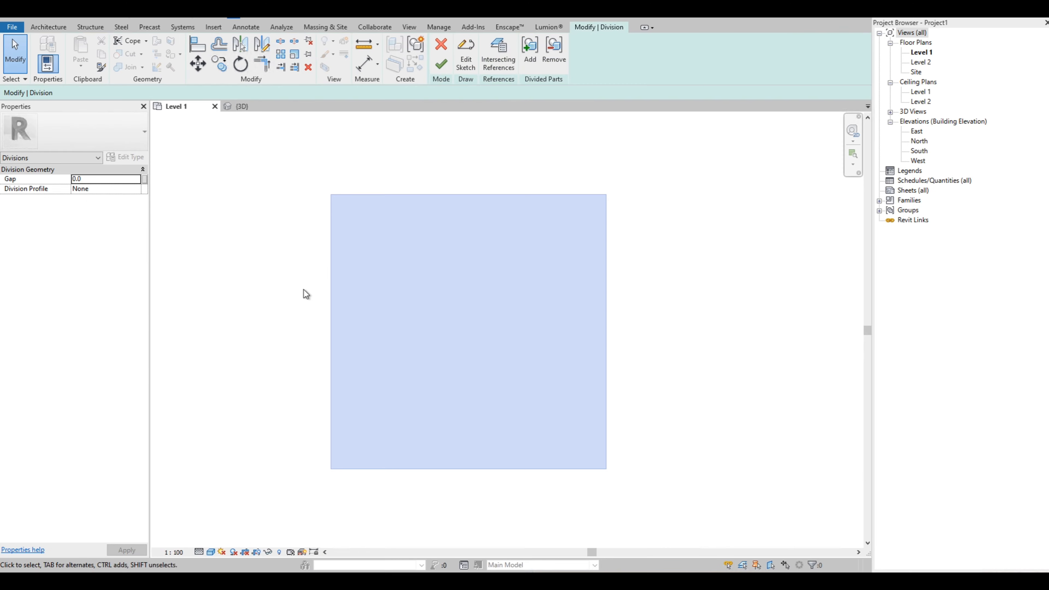
pyautogui.scroll(-2, 381, 255)
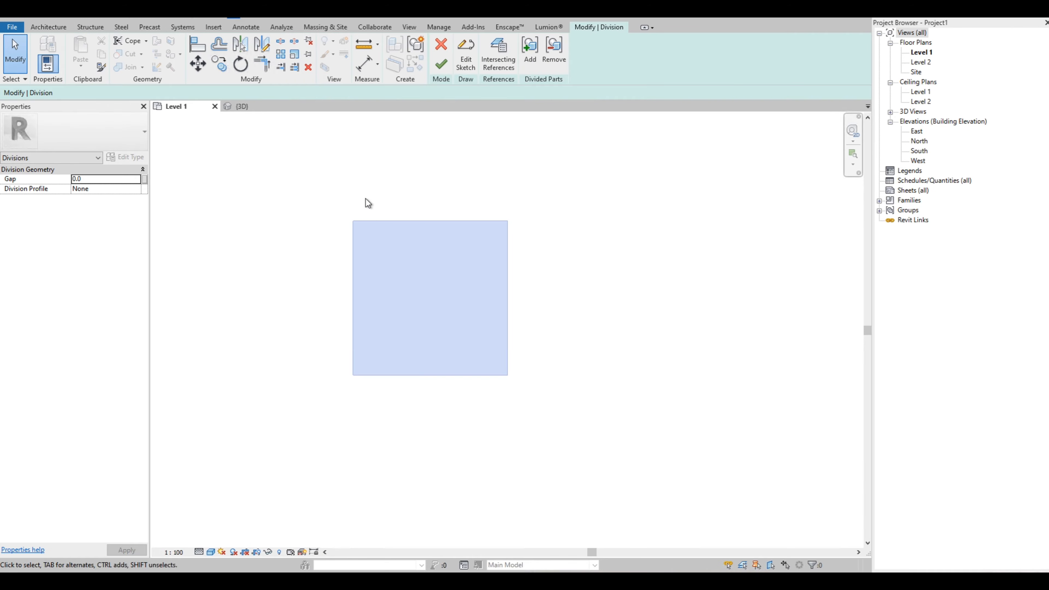
pyautogui.scroll(3, 360, 253)
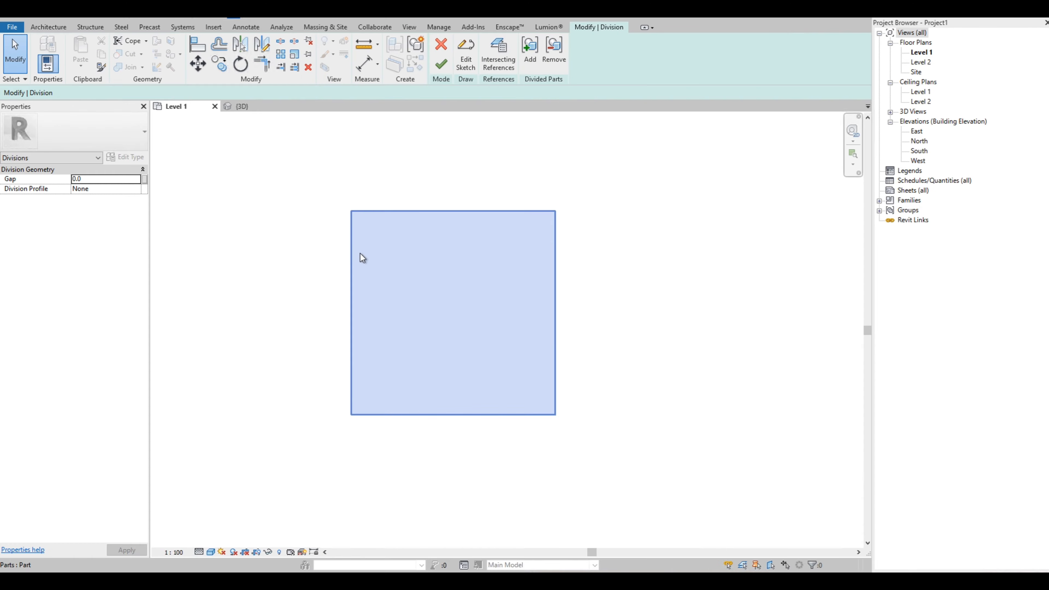
pyautogui.click(467, 48)
pyautogui.scroll(2, 605, 361)
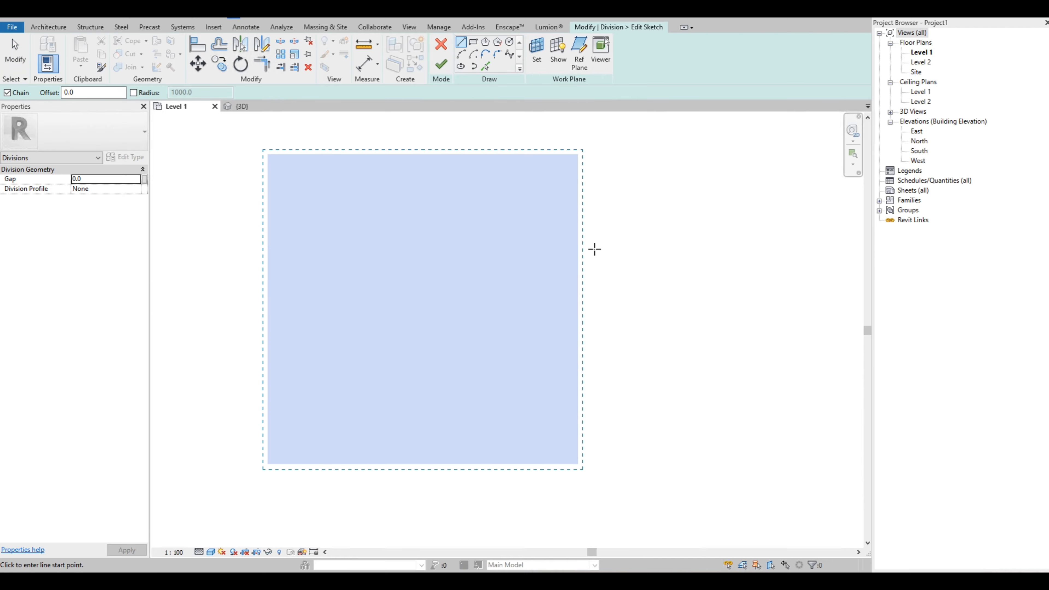
pyautogui.scroll(-1, 527, 253)
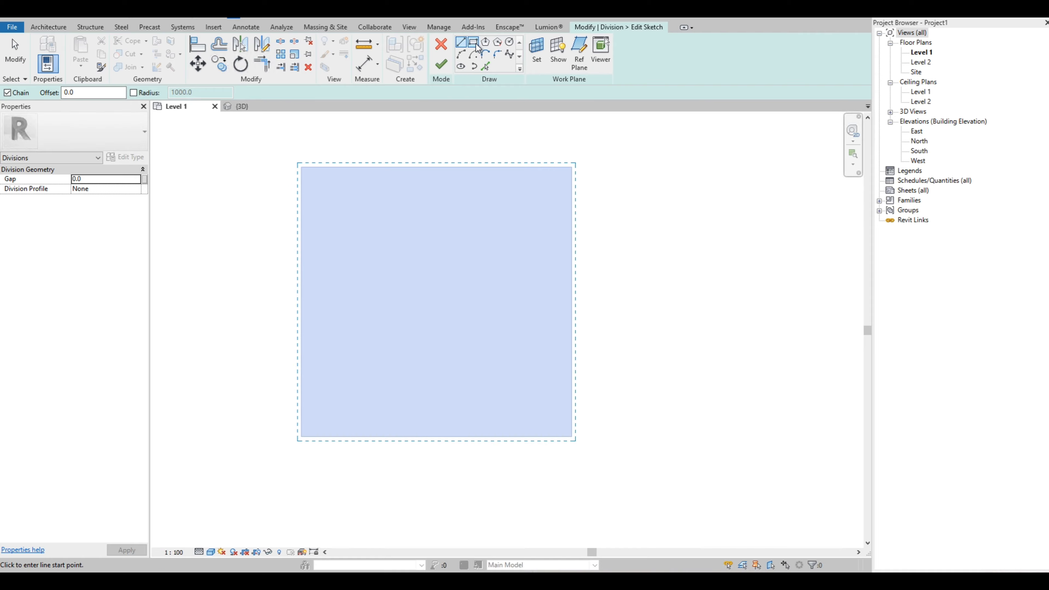
# Step: Sketch a six-sided circumscribed polygon about 1800 mm across its flat sides, centred on the midpoint of the floor's upper edge
pyautogui.click(497, 42)
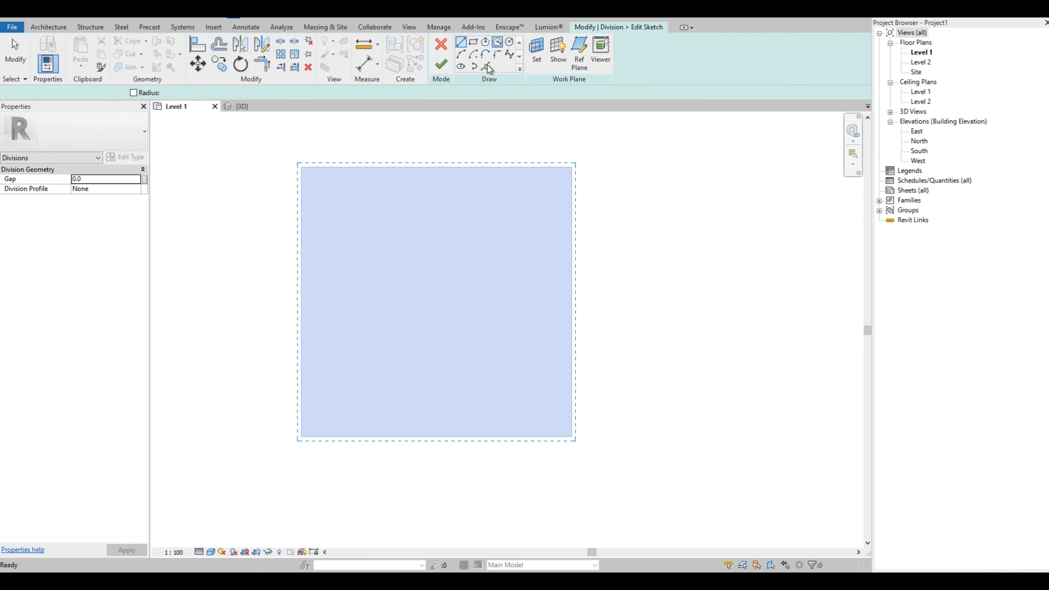
pyautogui.click(438, 167)
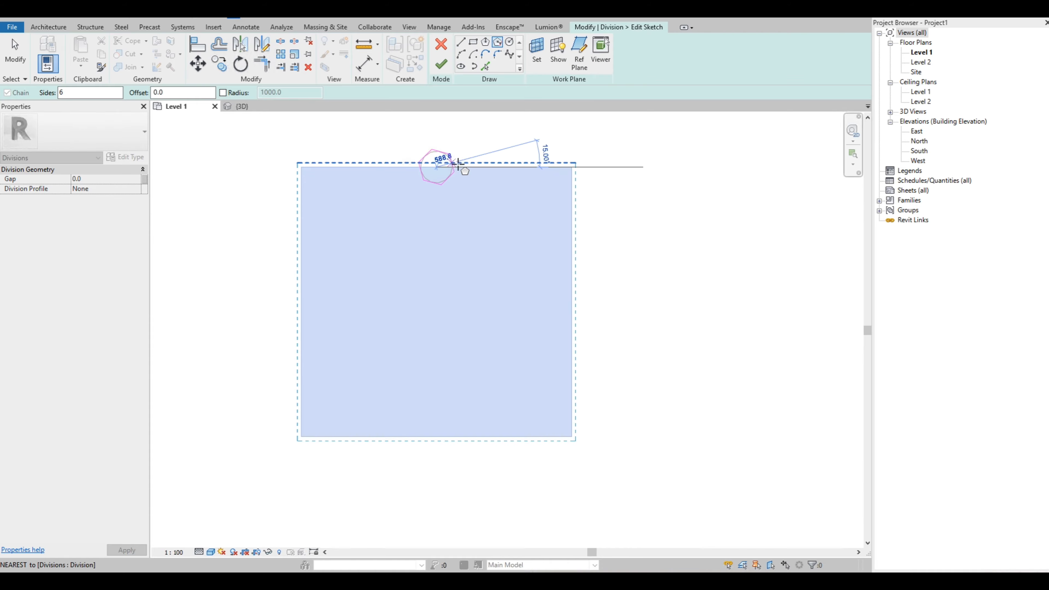
pyautogui.click(461, 167)
pyautogui.press('Escape')
pyautogui.scroll(3, 400, 137)
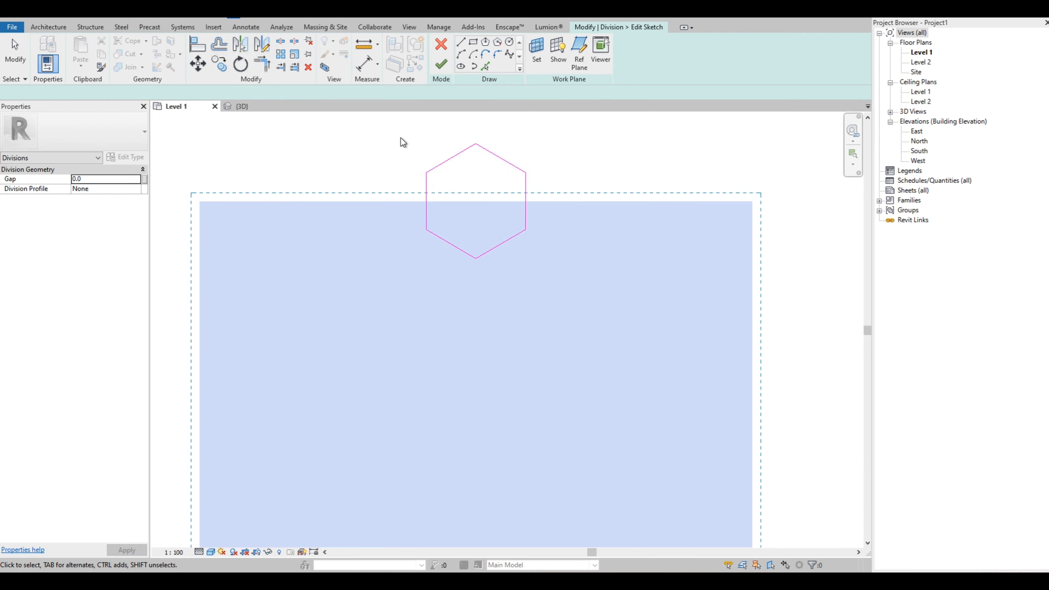
pyautogui.press('Escape')
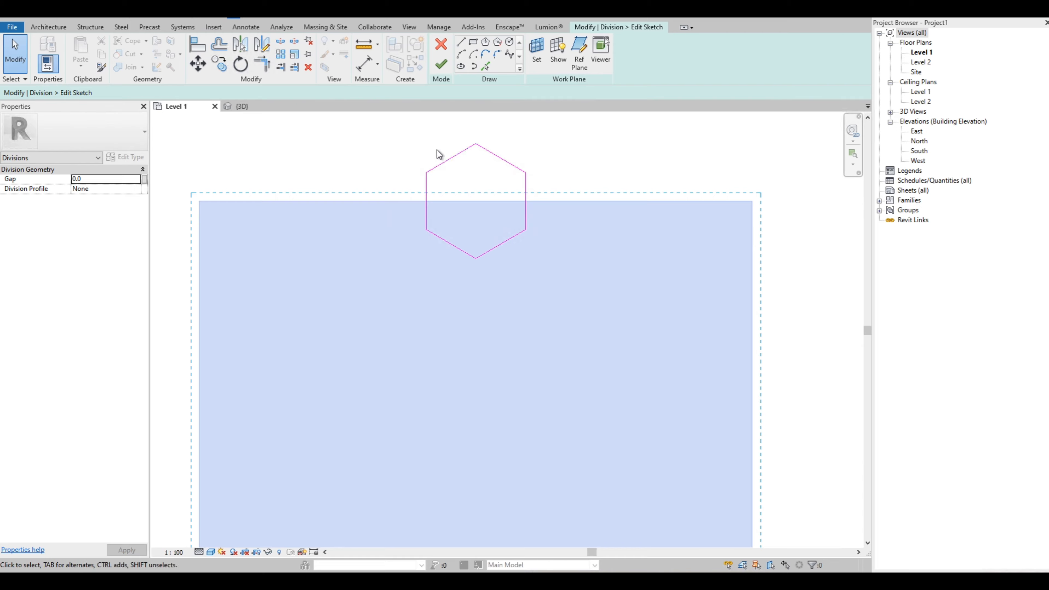
pyautogui.moveTo(399, 139); pyautogui.dragTo(475, 186)
pyautogui.scroll(-1, 464, 174)
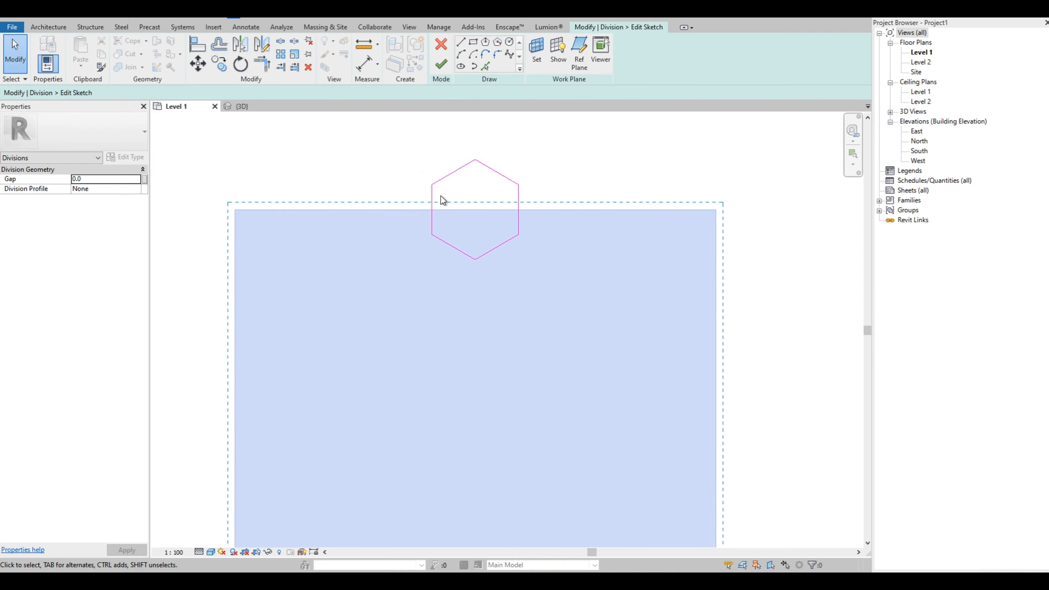
# Step: Copy the hexagon's two vertical sides from its upper-right corner to its lowest vertex
pyautogui.click(433, 199)
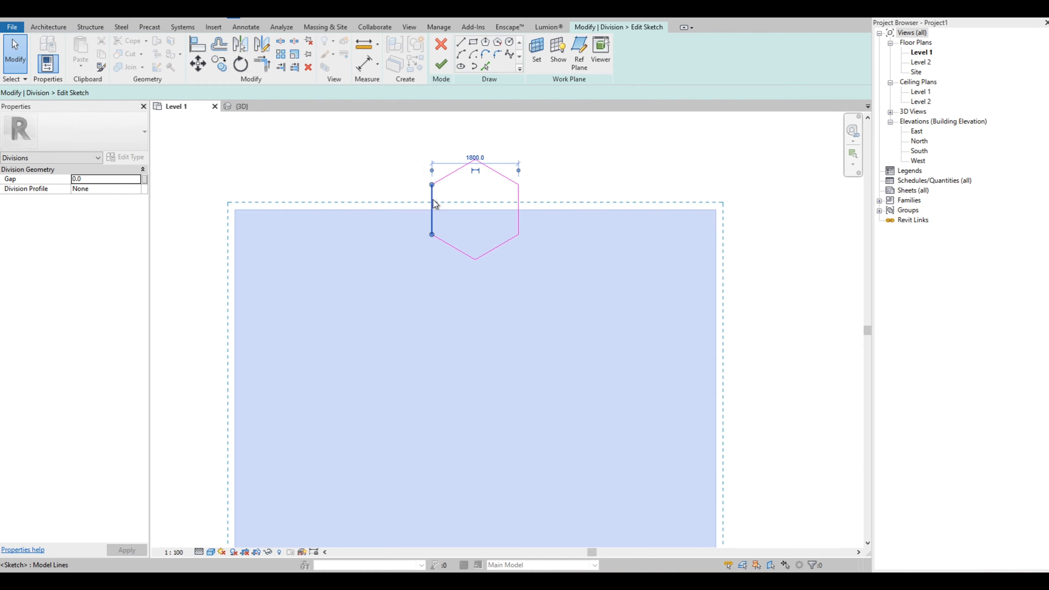
pyautogui.keyDown('ctrl'); pyautogui.click(519, 199); pyautogui.keyUp('ctrl')
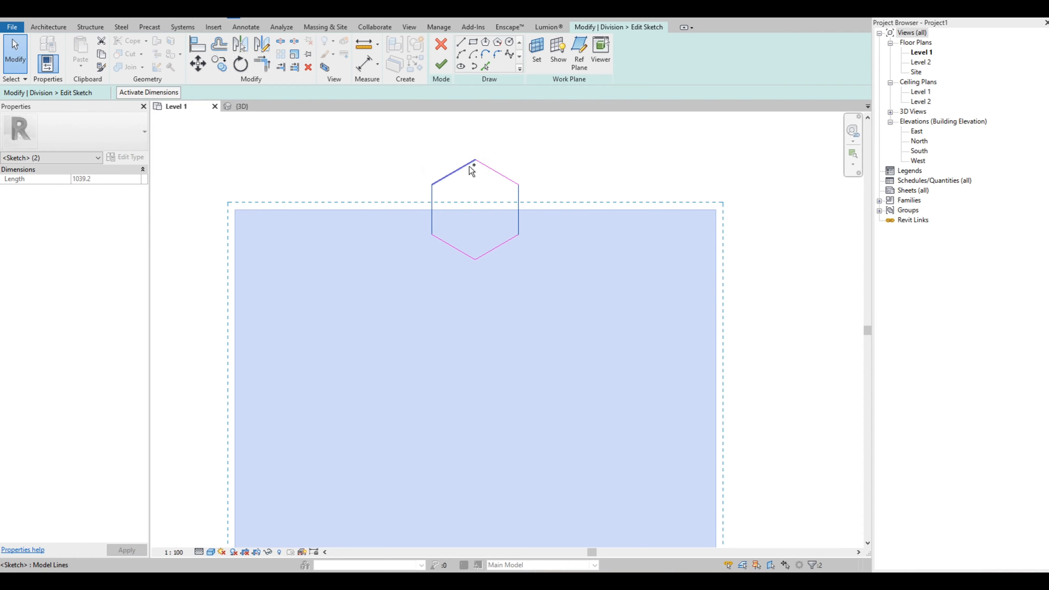
pyautogui.press('c')
pyautogui.press('o')
pyautogui.click(519, 183)
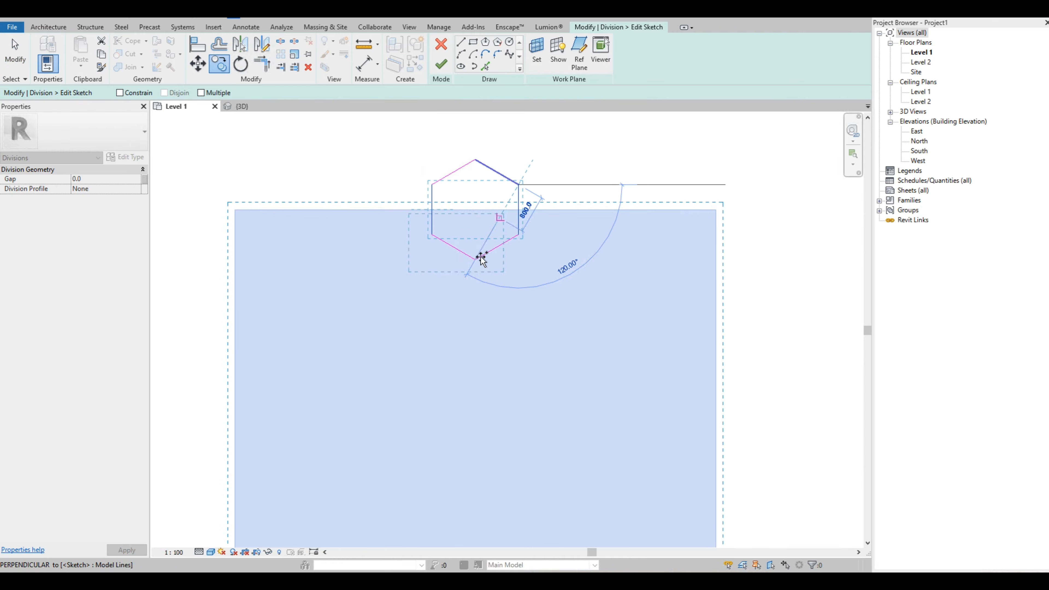
pyautogui.click(475, 260)
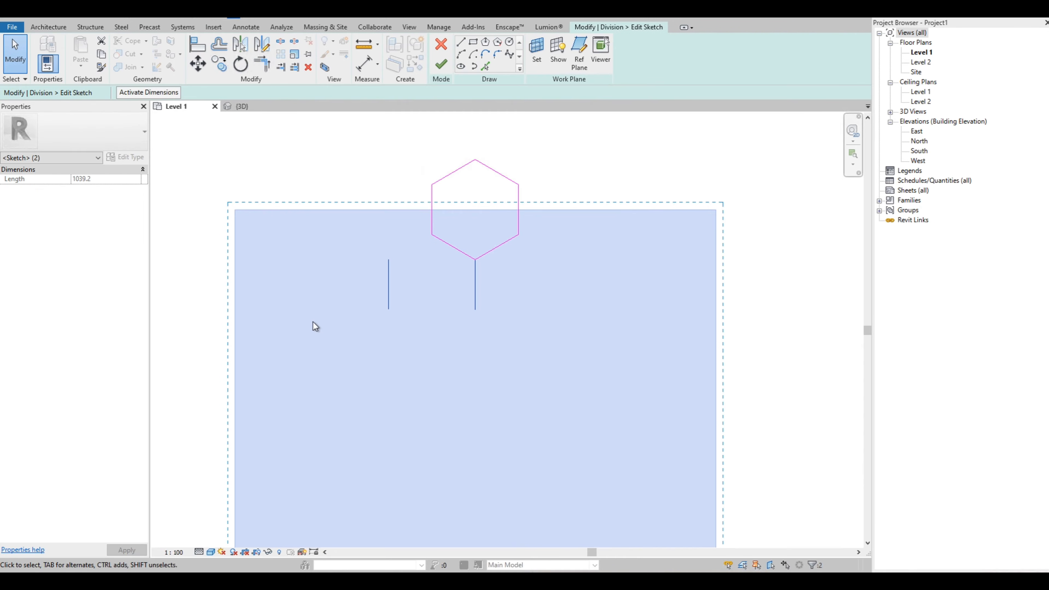
# Step: Copy the hexagon's upper-left slanted side from its top vertex to the lower-left corner, joining the copied vertical line
pyautogui.click(461, 172)
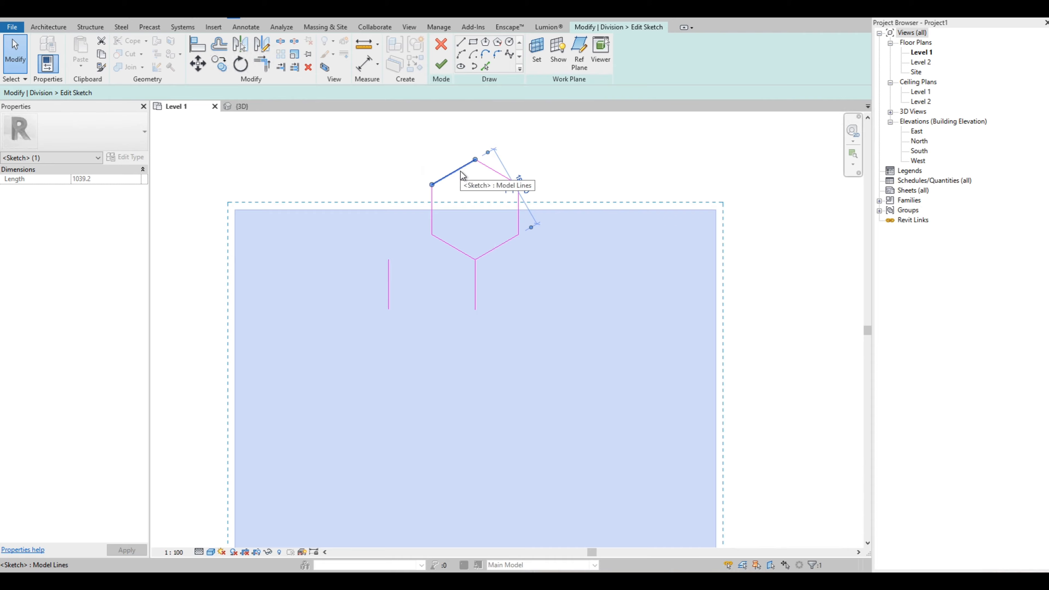
pyautogui.press('c')
pyautogui.press('o')
pyautogui.click(476, 160)
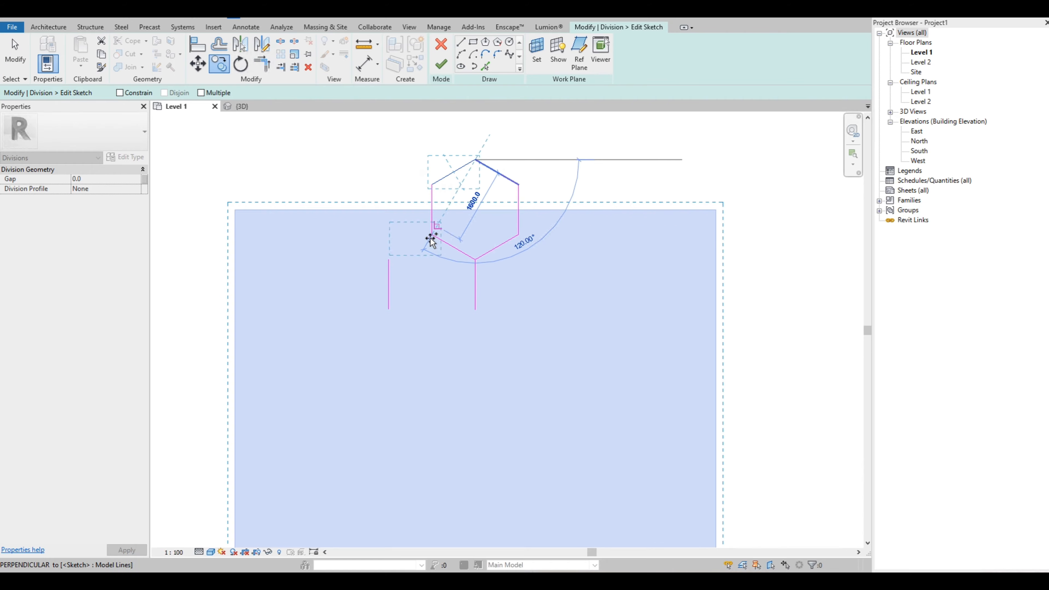
pyautogui.click(432, 235)
pyautogui.click(360, 171)
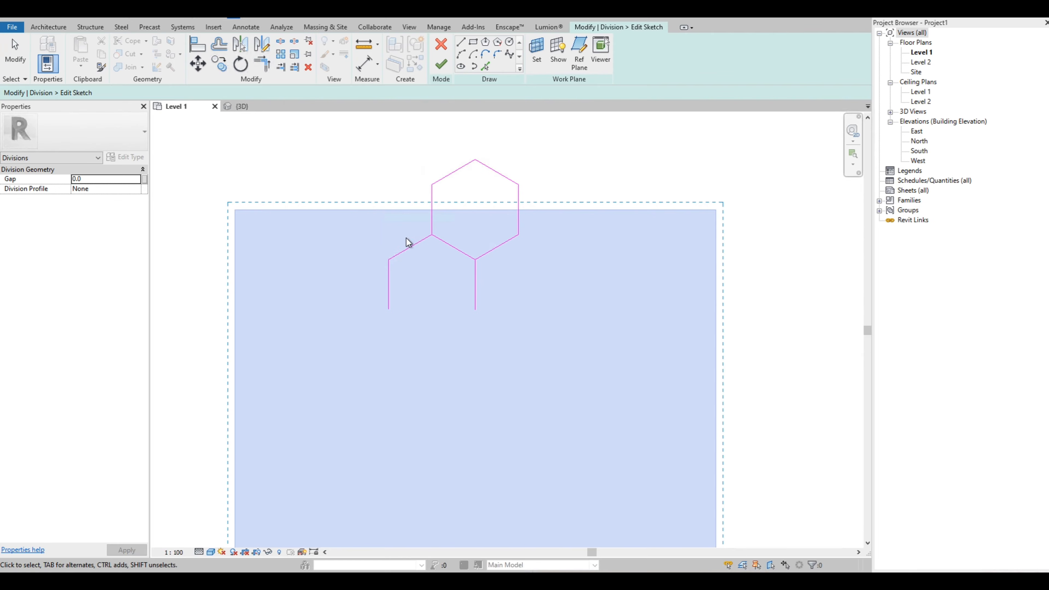
# Step: Mirror the copied slanted line and its attached vertical line about the vertical line below the hexagon's lowest vertex
pyautogui.click(402, 264)
pyautogui.keyDown('ctrl'); pyautogui.click(393, 288); pyautogui.keyUp('ctrl')
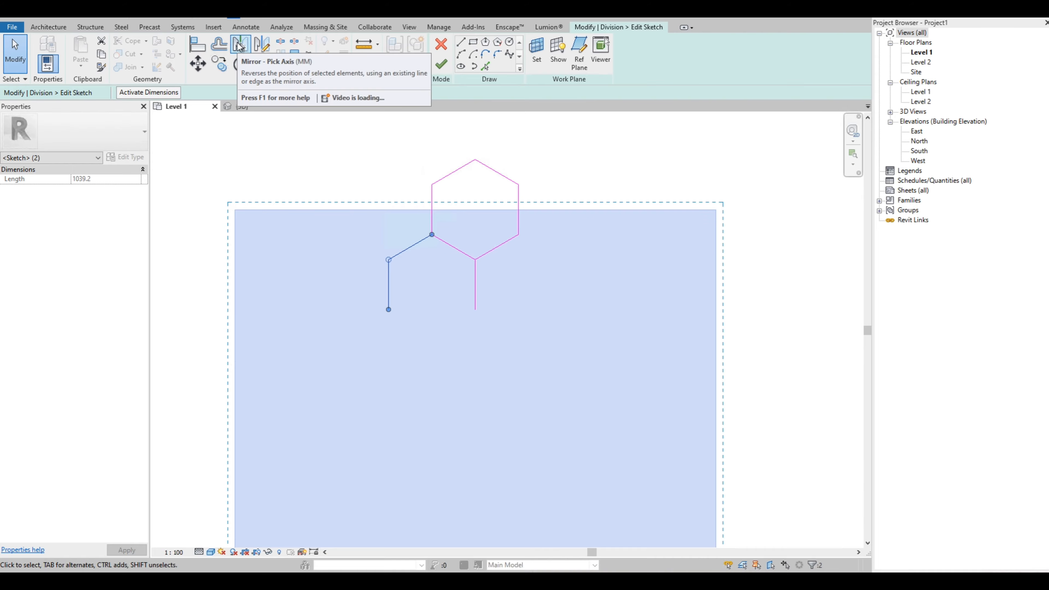
pyautogui.click(240, 45)
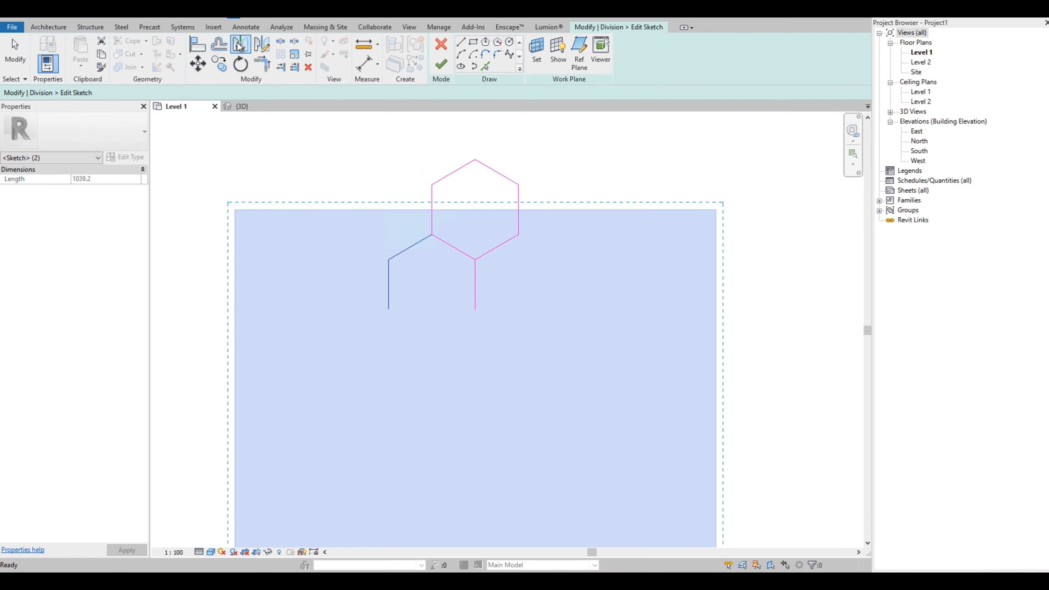
pyautogui.click(475, 283)
pyautogui.click(332, 242)
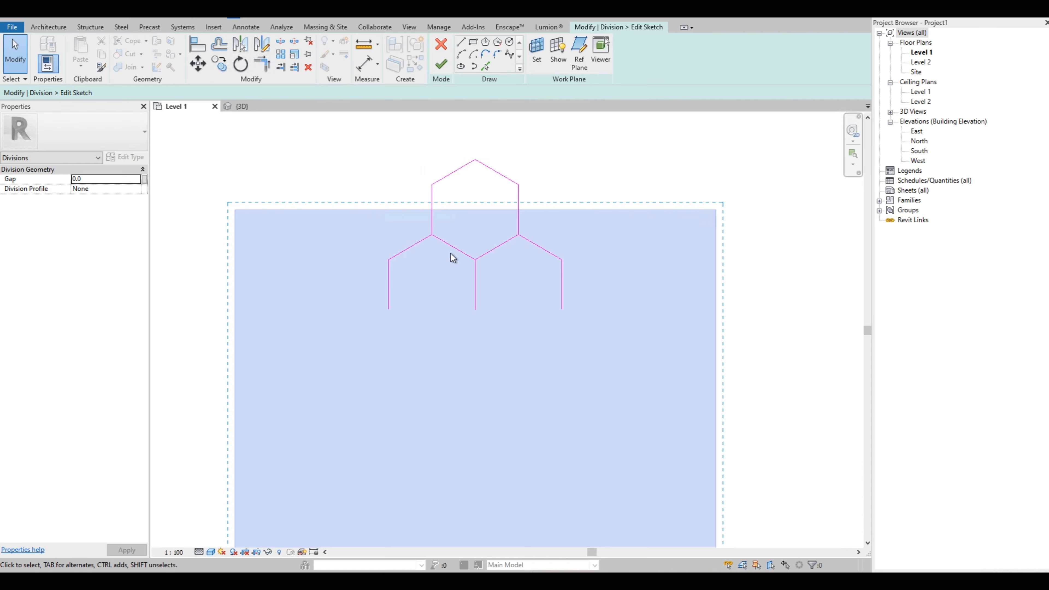
# Step: Mirror the four zigzag lines about a horizontal axis drawn through the vertical lines' midpoint, closing two hexagons below the first
pyautogui.moveTo(364, 232); pyautogui.dragTo(606, 270)
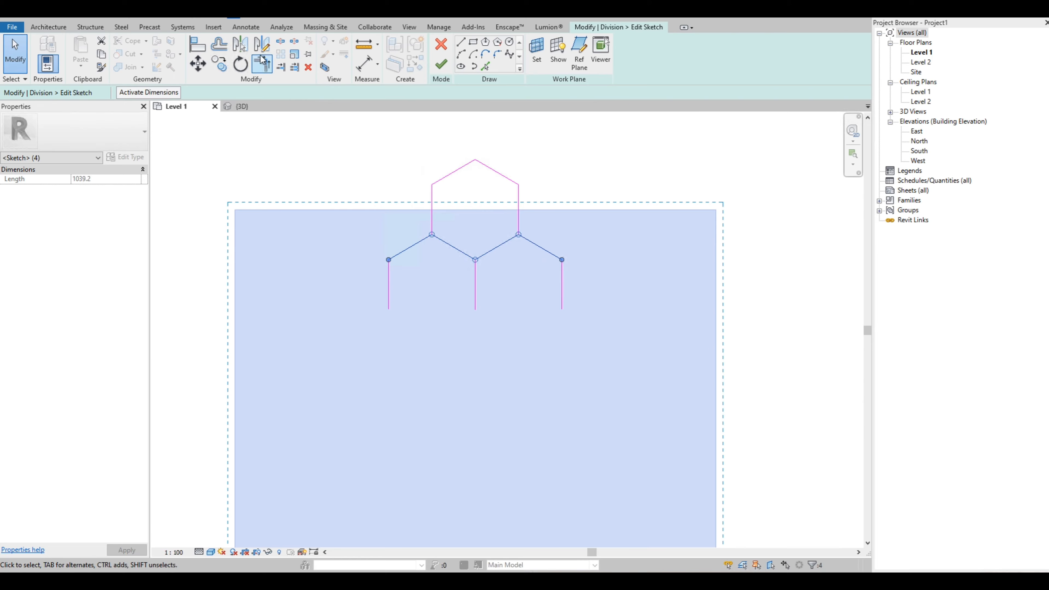
pyautogui.click(261, 44)
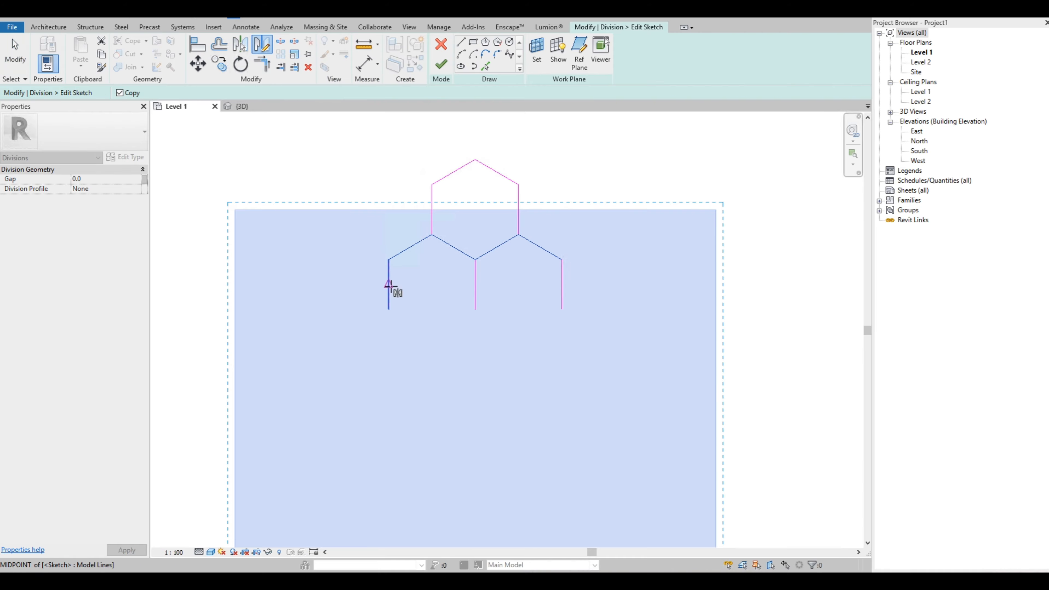
pyautogui.click(388, 285)
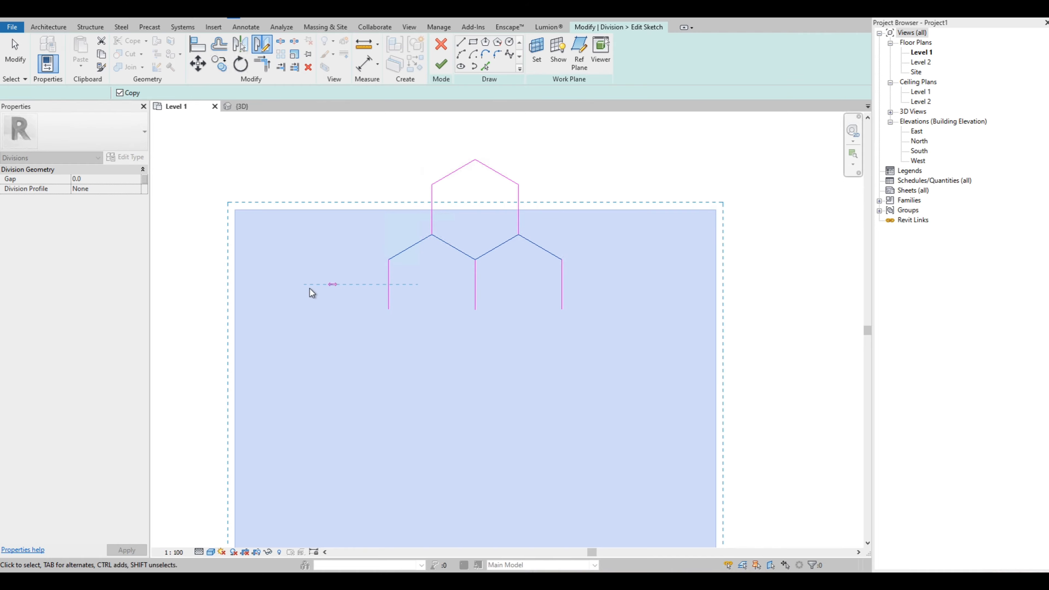
pyautogui.click(311, 290)
pyautogui.click(310, 288)
pyautogui.scroll(-3, 391, 204)
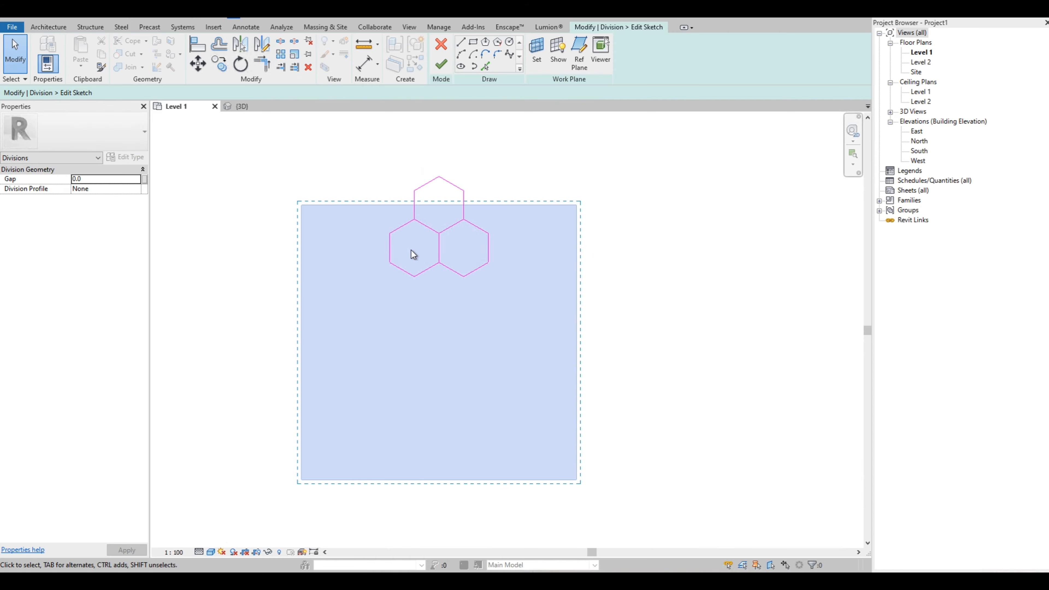
# Step: Copy the seven vertical and lower slanted lines of the two hexagons one row down and half a hexagon to the left
pyautogui.scroll(2, 410, 251)
pyautogui.moveTo(562, 349); pyautogui.dragTo(348, 249)
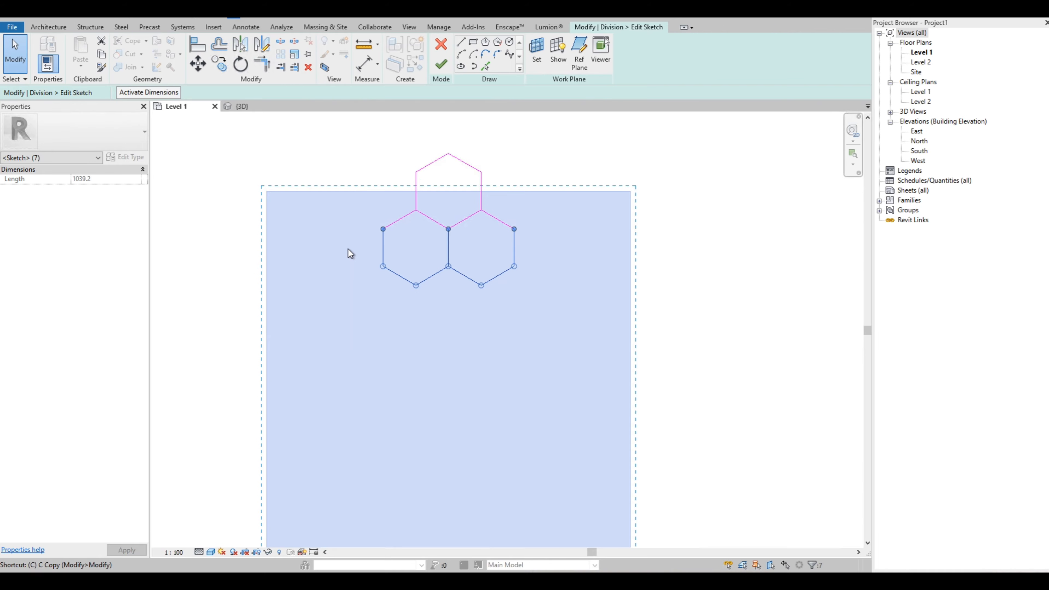
pyautogui.press('c')
pyautogui.press('o')
pyautogui.click(515, 230)
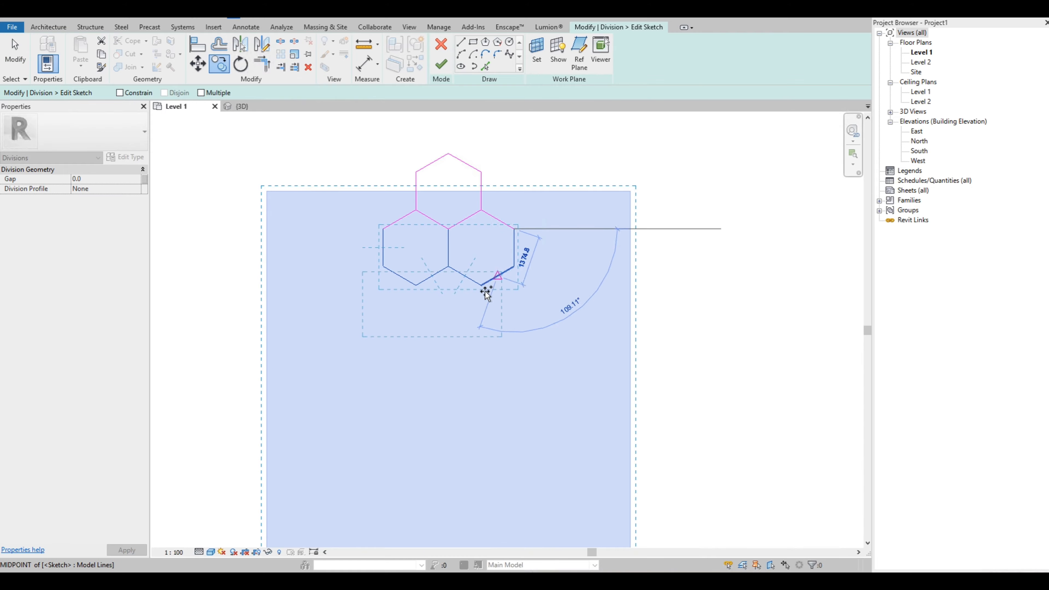
pyautogui.click(453, 296)
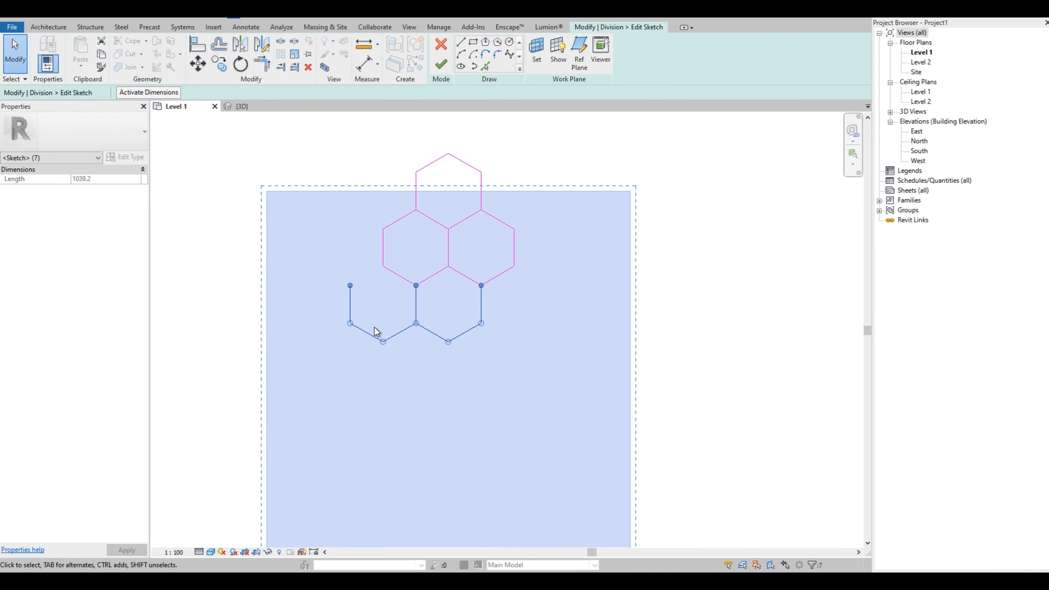
# Step: Copy the upper-left slanted side of the upper-row left hexagon to close the open left hexagon in the new row
pyautogui.scroll(2, 351, 269)
pyautogui.click(415, 216)
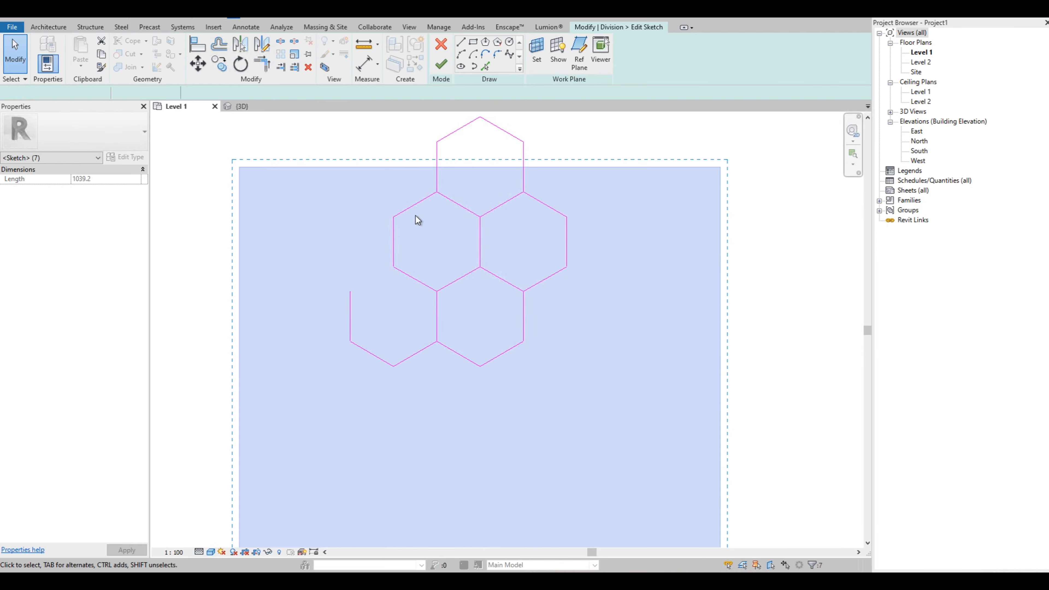
pyautogui.click(415, 206)
pyautogui.press('c')
pyautogui.press('o')
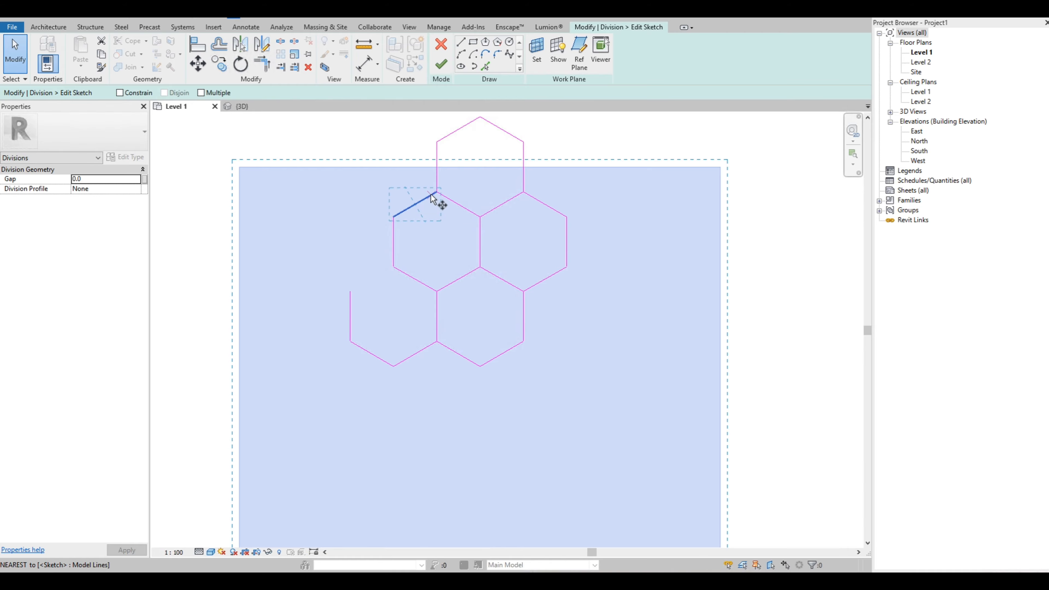
pyautogui.click(437, 192)
pyautogui.click(392, 268)
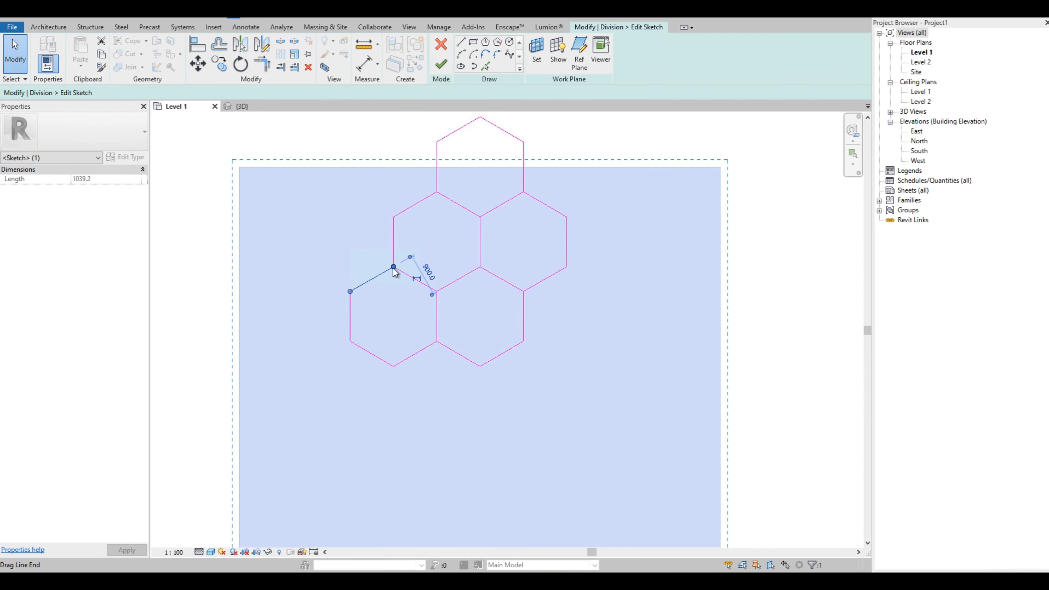
pyautogui.scroll(-3, 393, 268)
pyautogui.click(295, 241)
pyautogui.press('Escape')
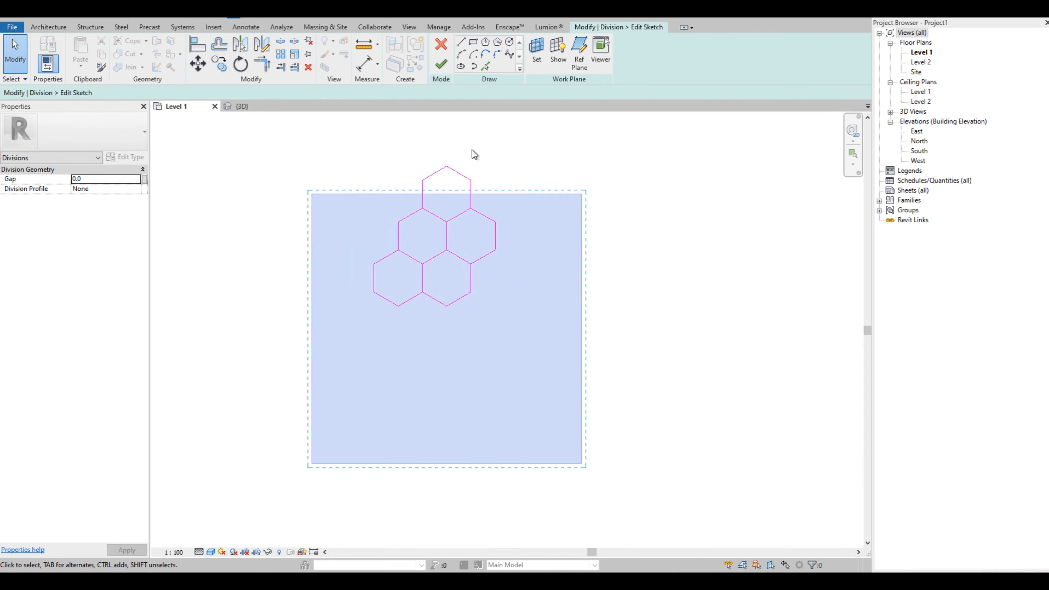
# Step: Delete the two upper slanted sides of the topmost hexagon outside the floor
pyautogui.moveTo(473, 150); pyautogui.dragTo(421, 172)
pyautogui.press('Delete')
pyautogui.moveTo(251, 243); pyautogui.dragTo(479, 338)
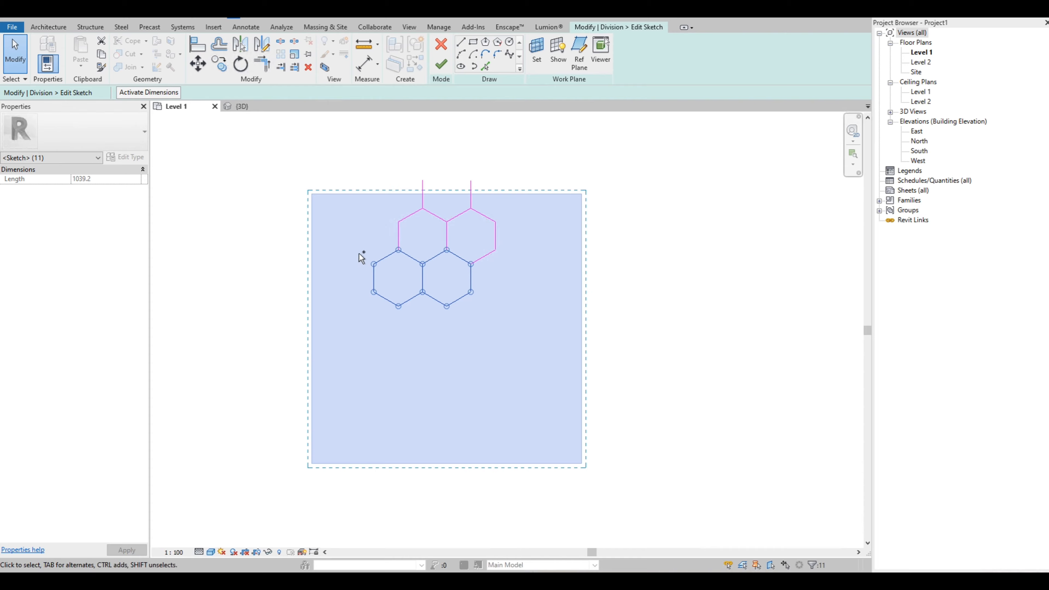
pyautogui.moveTo(361, 246)
pyautogui.mouseDown()
pyautogui.moveTo(383, 272)
pyautogui.moveTo(484, 281)
pyautogui.mouseUp()
pyautogui.click(341, 259)
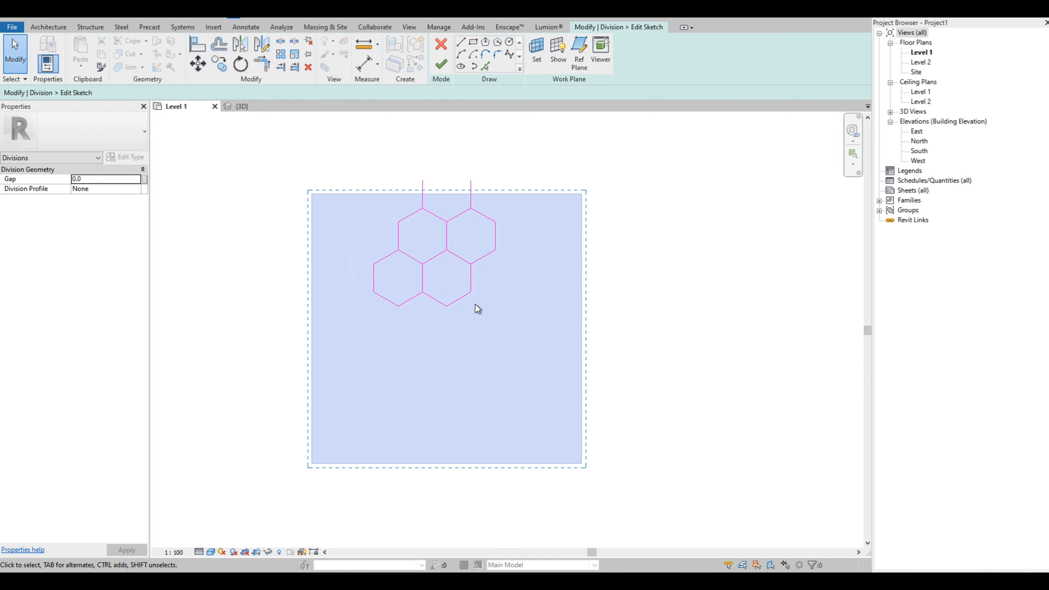
# Step: Copy the lowest row's vertical and lower lines plus its left hexagon's upper-left side to form a third row down-left
pyautogui.moveTo(486, 336); pyautogui.dragTo(362, 283)
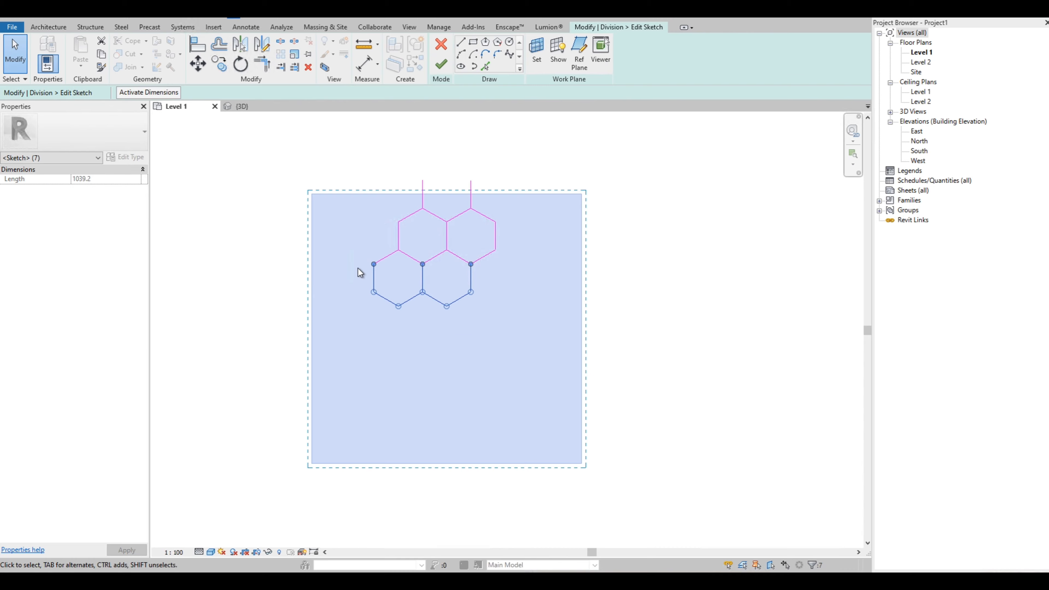
pyautogui.press('alt')
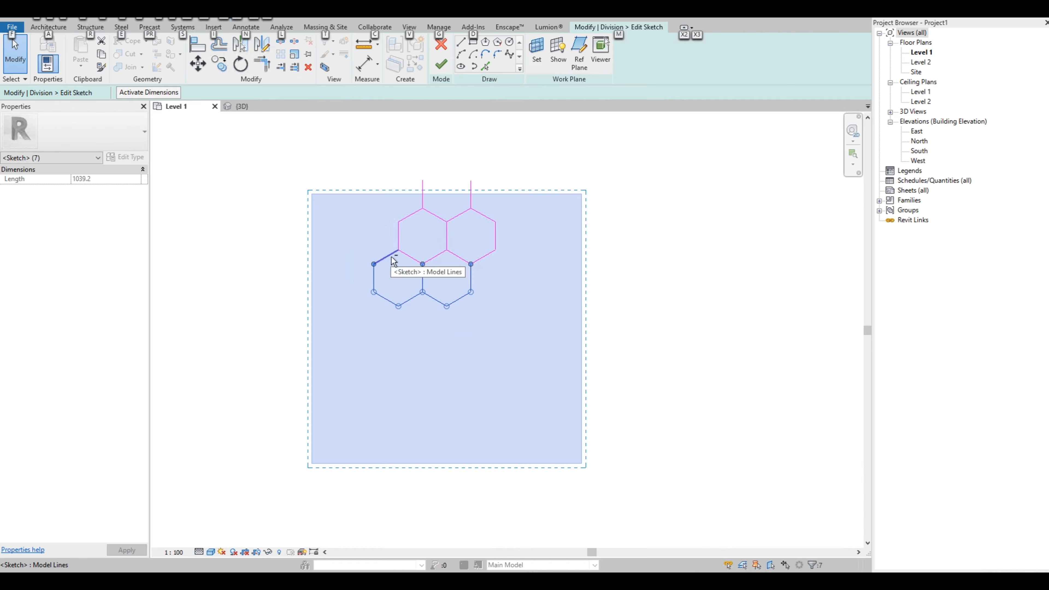
pyautogui.keyDown('ctrl'); pyautogui.click(388, 260); pyautogui.keyUp('ctrl')
pyautogui.scroll(1, 486, 284)
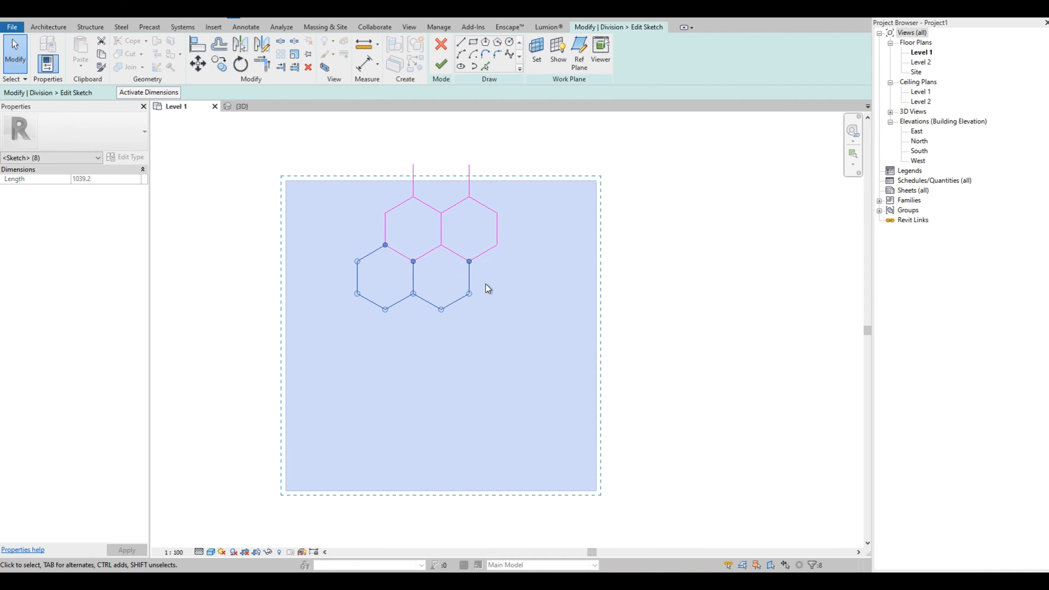
pyautogui.scroll(1, 486, 285)
pyautogui.press('c')
pyautogui.press('o')
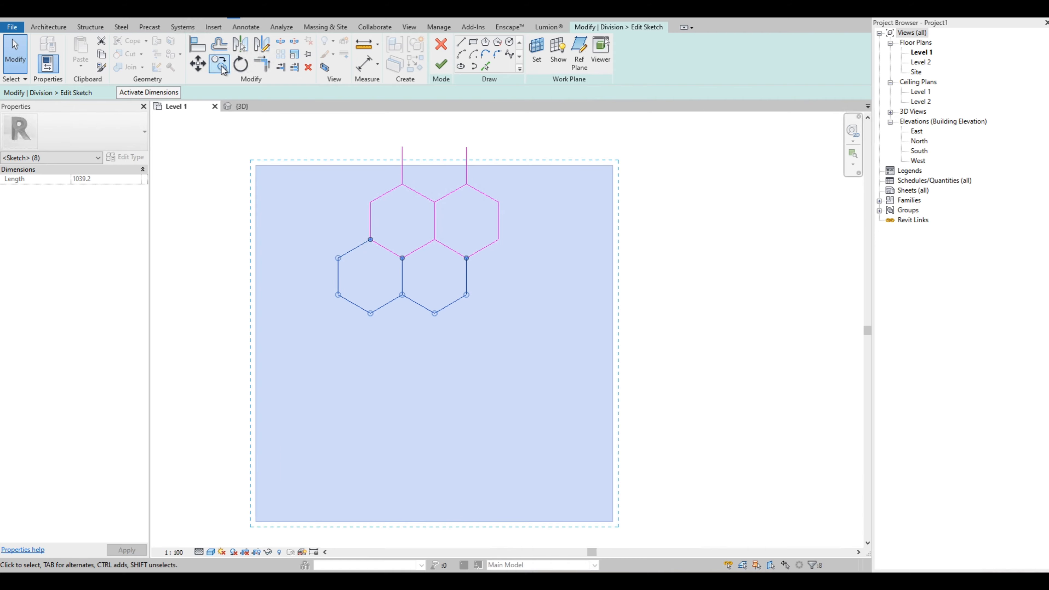
pyautogui.click(466, 258)
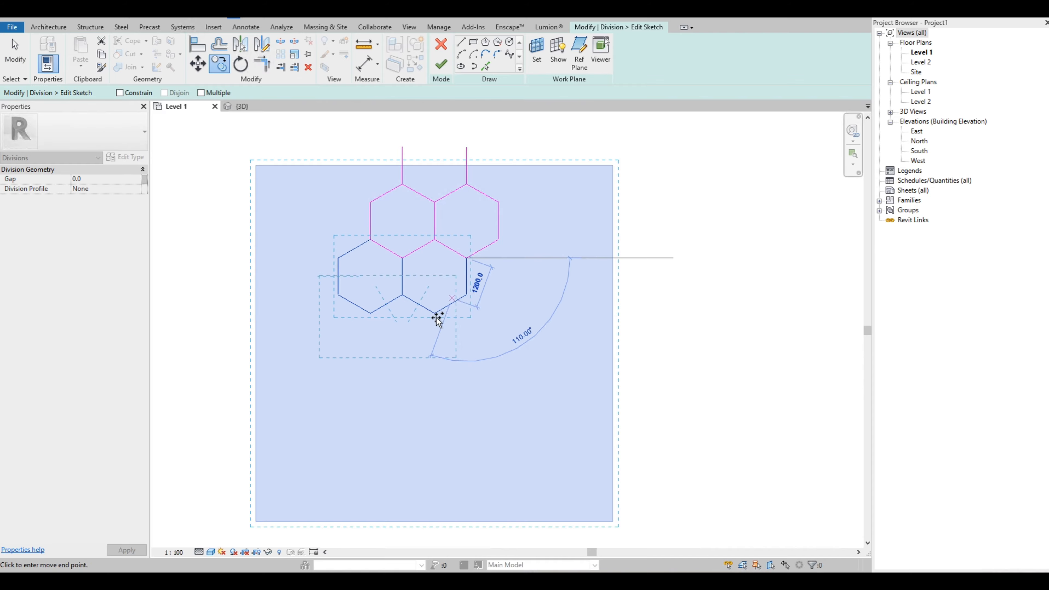
pyautogui.click(434, 315)
pyautogui.scroll(-1, 476, 246)
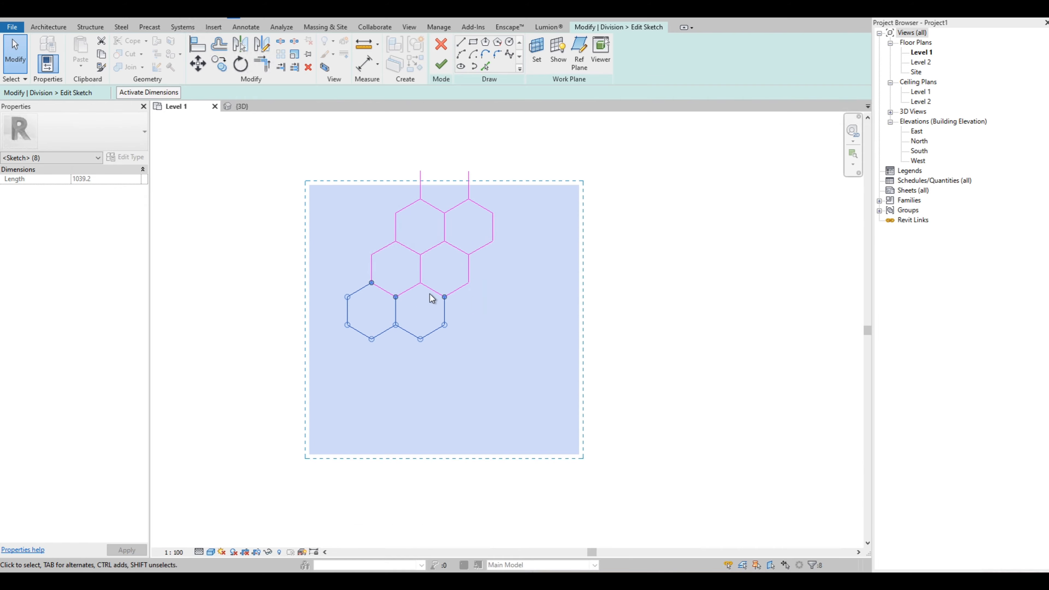
# Step: Copy the selected eight-line row down-left twice more, vertex to vertex, to form the fourth and fifth hexagon rows
pyautogui.click(219, 64)
pyautogui.click(445, 297)
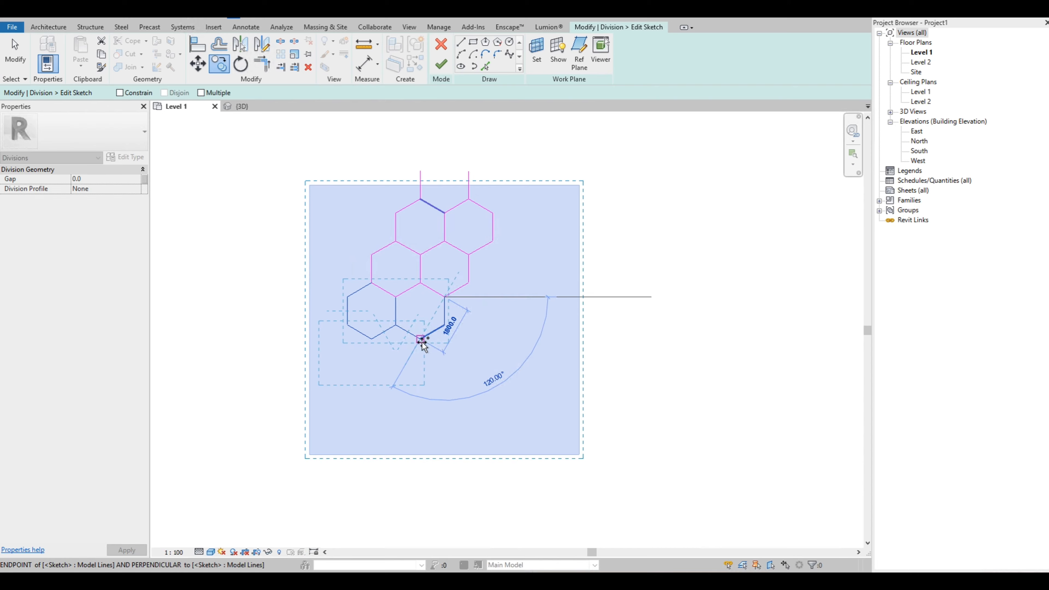
pyautogui.click(421, 339)
pyautogui.scroll(2, 325, 357)
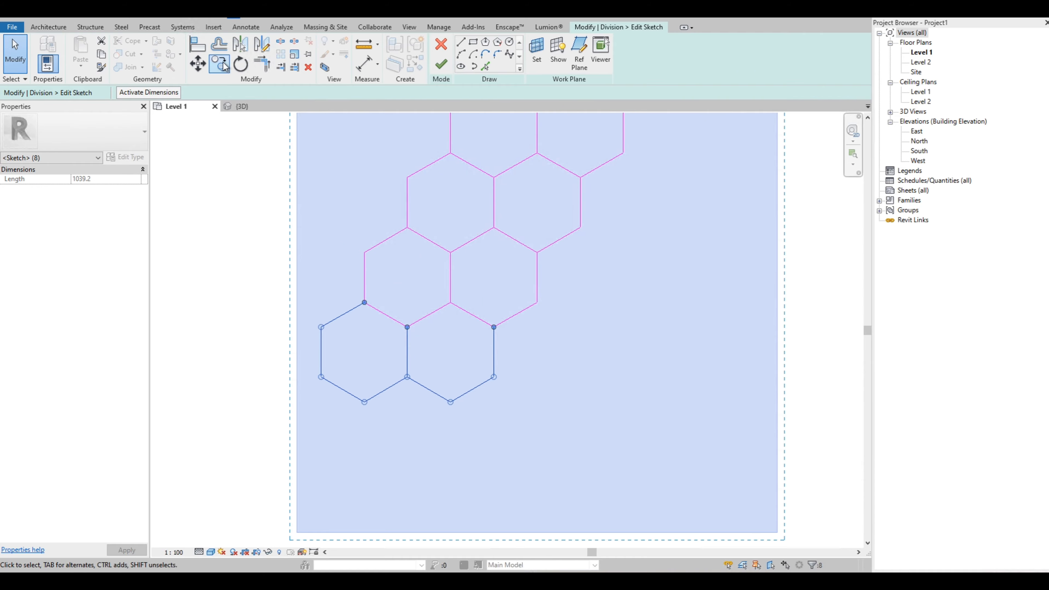
pyautogui.click(224, 67)
pyautogui.click(495, 336)
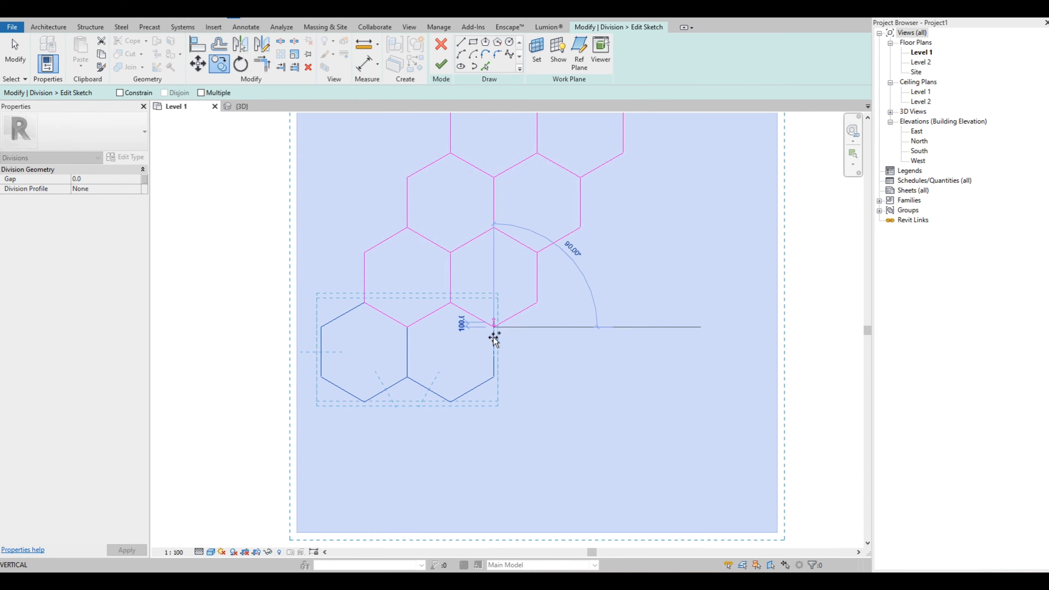
pyautogui.click(451, 402)
pyautogui.scroll(-2, 412, 282)
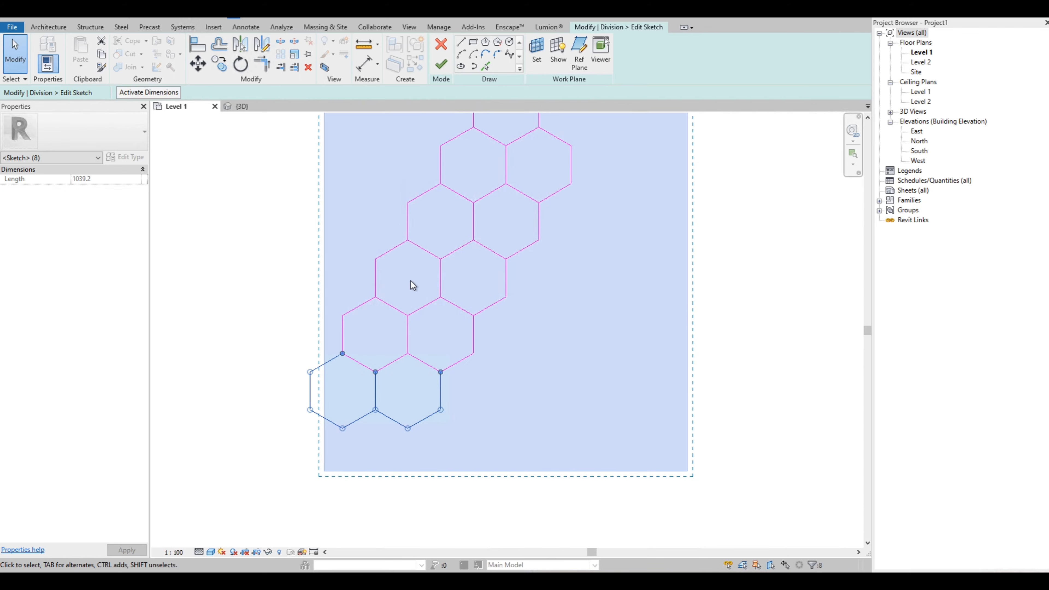
# Step: Delete the leftmost vertical side of the lowest row, lying outside the floor's left edge
pyautogui.click(359, 391)
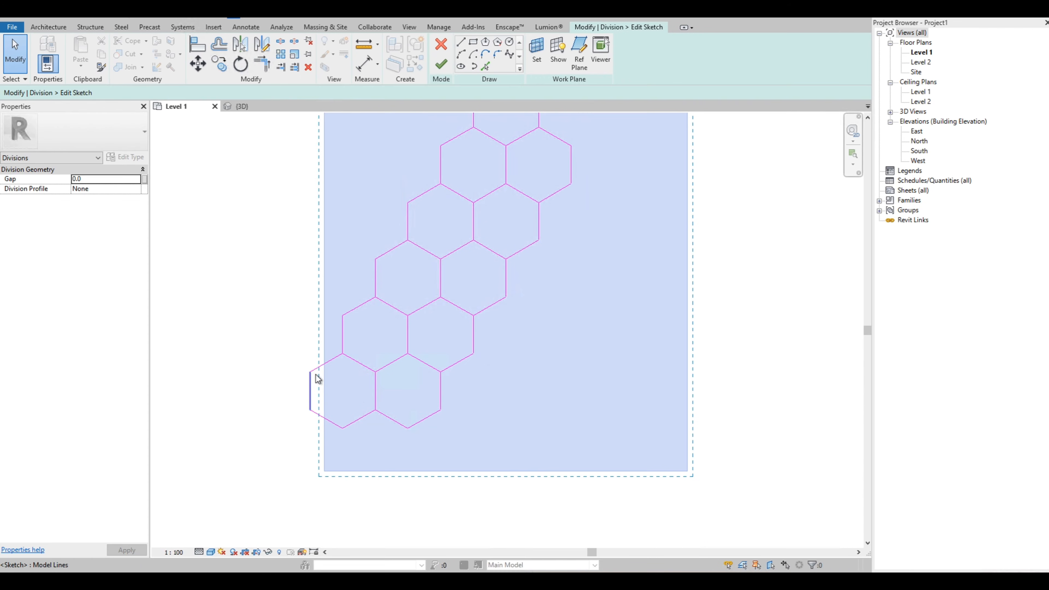
pyautogui.click(309, 397)
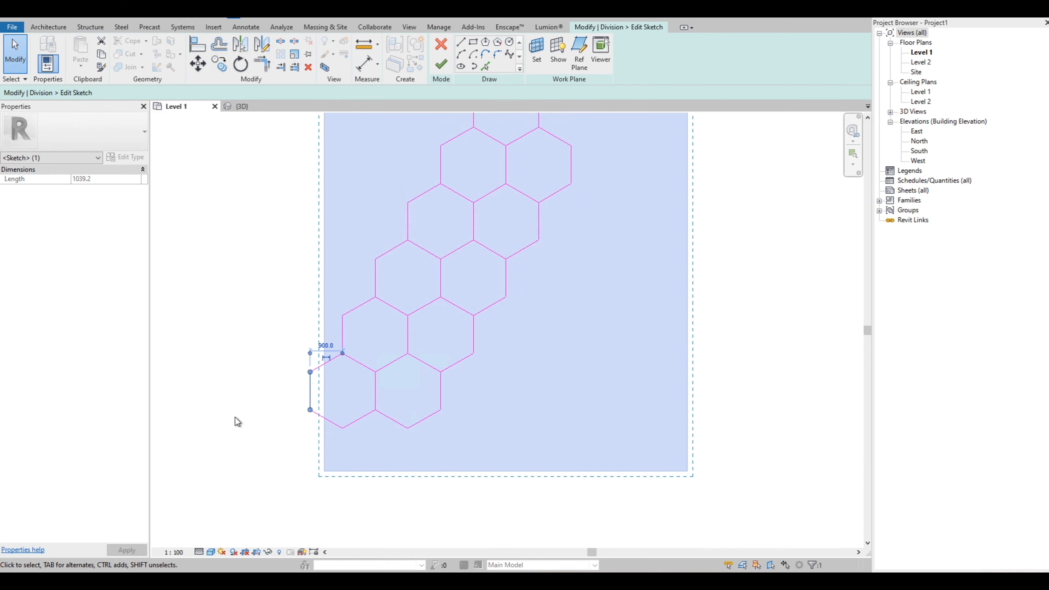
pyautogui.press('Delete')
pyautogui.scroll(-2, 283, 397)
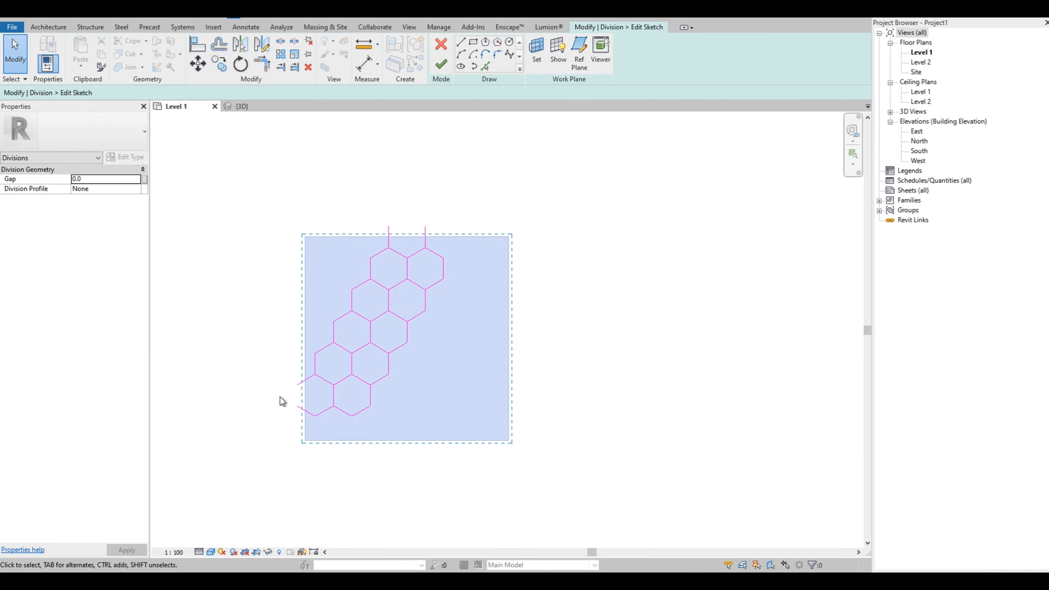
# Step: Sketch a diagonal line about 15,000 mm long at 60° across the floor, to the right of the hexagon band
pyautogui.scroll(1, 318, 358)
pyautogui.click(461, 42)
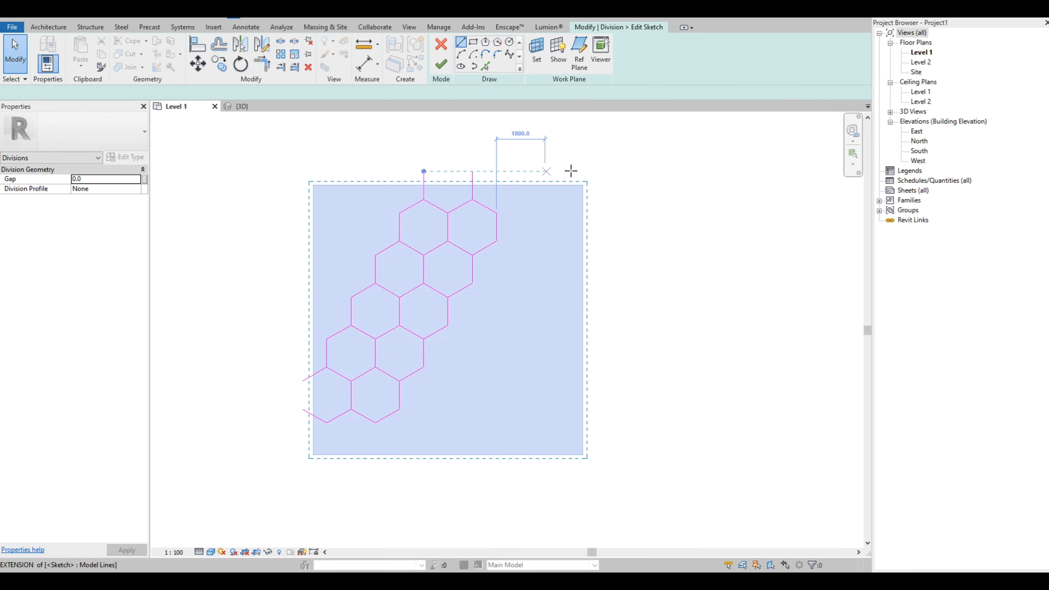
pyautogui.click(569, 143)
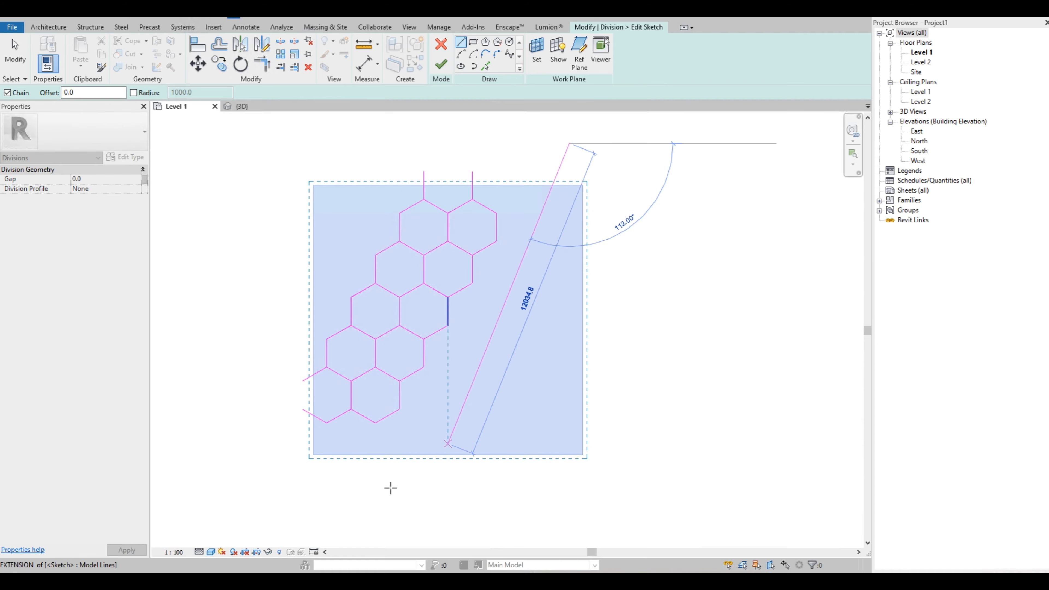
pyautogui.click(368, 500)
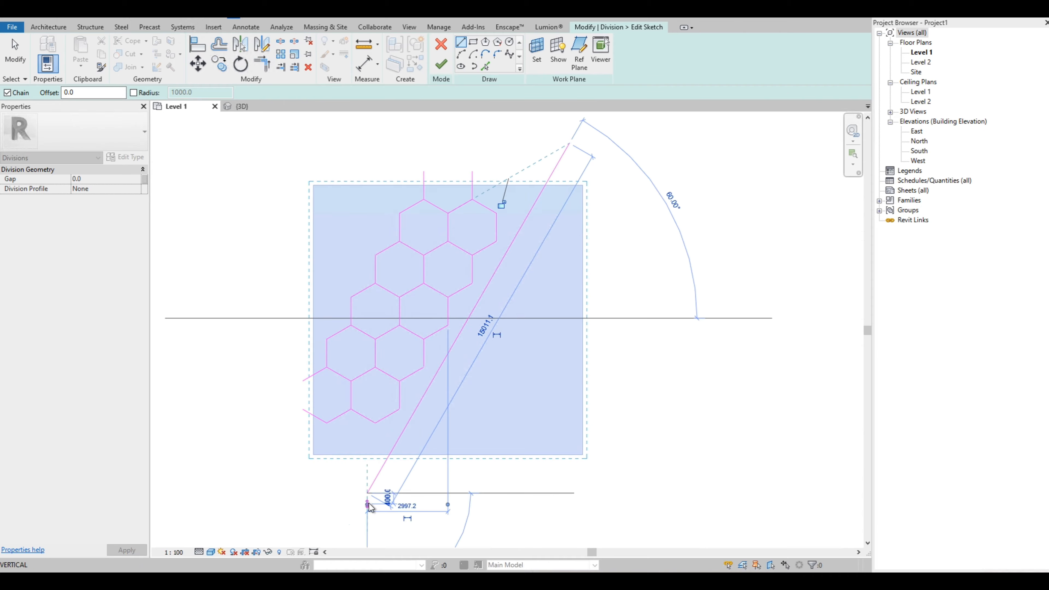
pyautogui.press('Escape')
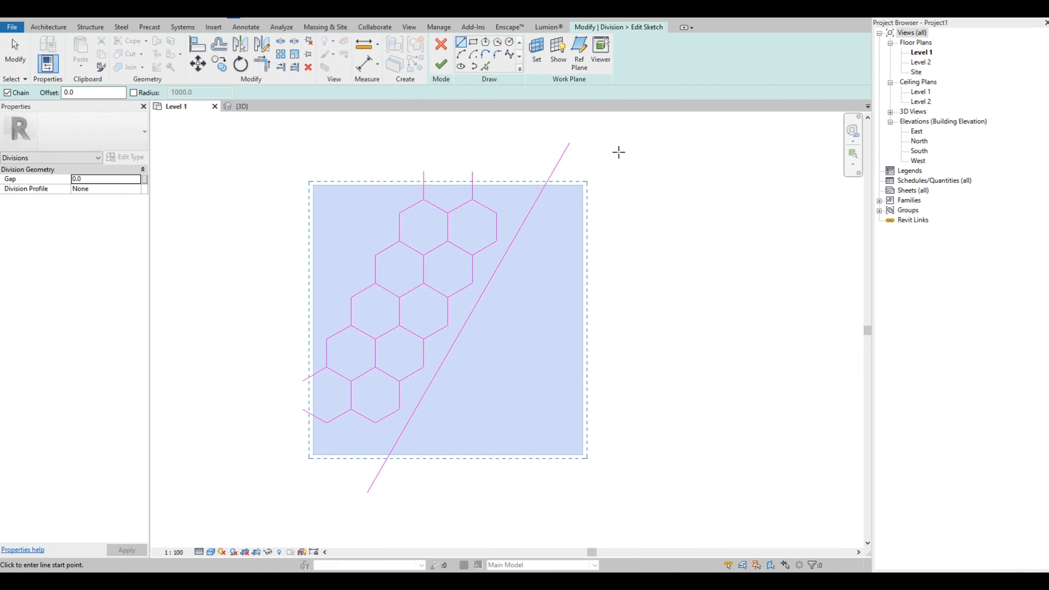
# Step: Sketch a parallel diagonal line about 10,400 mm long across the floor's upper-left corner, to the left of the hexagon band
pyautogui.click(414, 142)
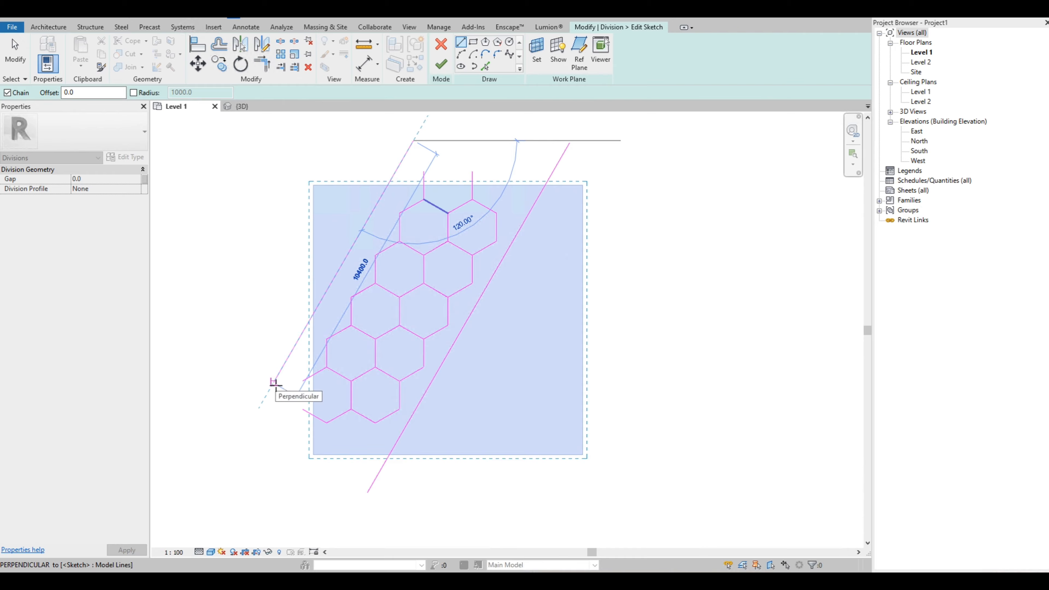
pyautogui.click(275, 385)
pyautogui.press('Escape')
pyautogui.press('Escape')
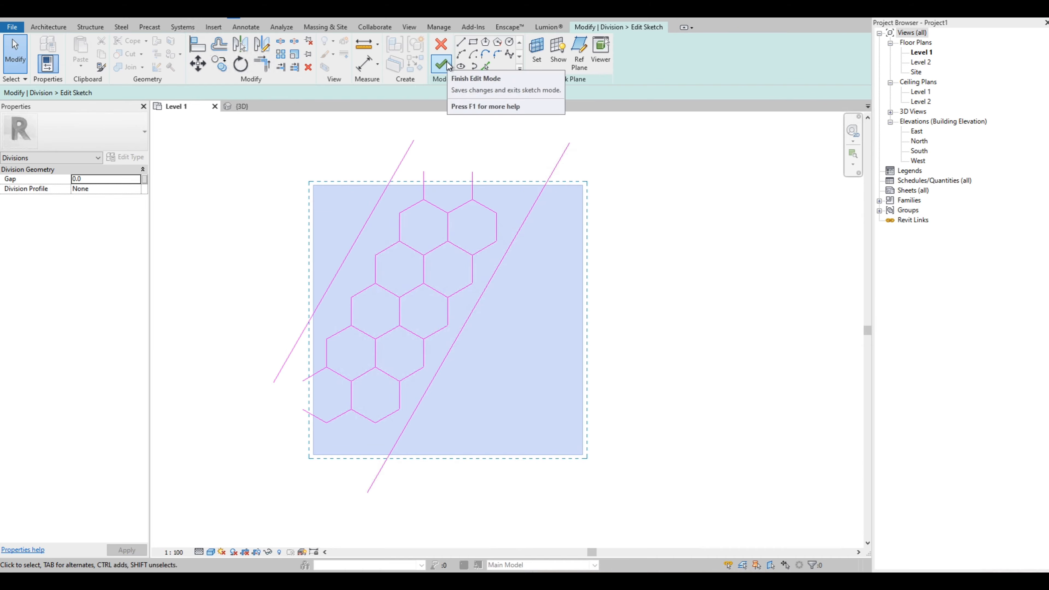
# Step: Finish the hexagon and diagonal-line sketch and apply the division to the floor's top layer part
pyautogui.click(441, 63)
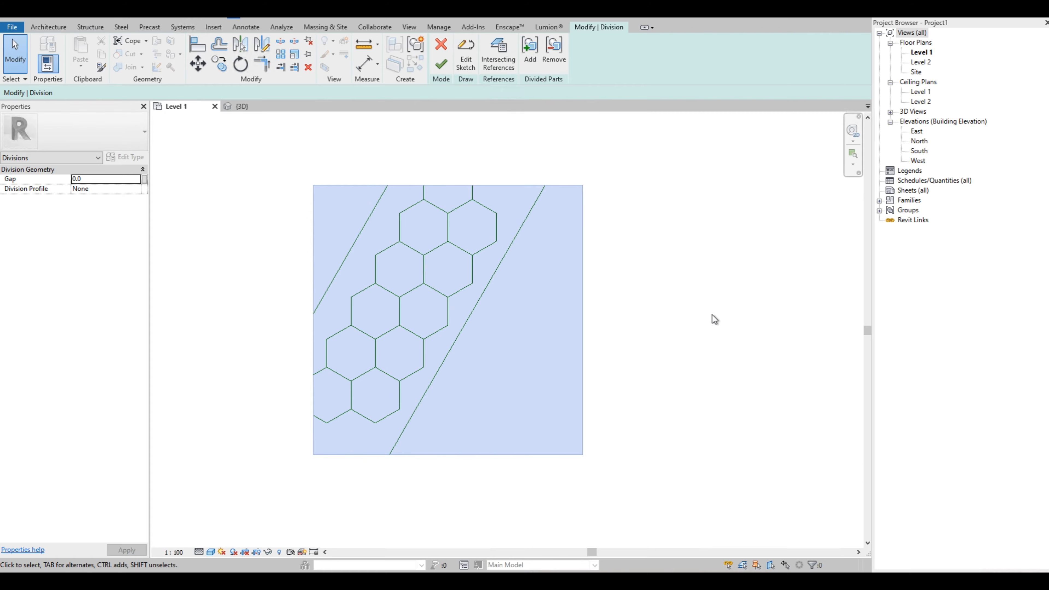
pyautogui.click(441, 64)
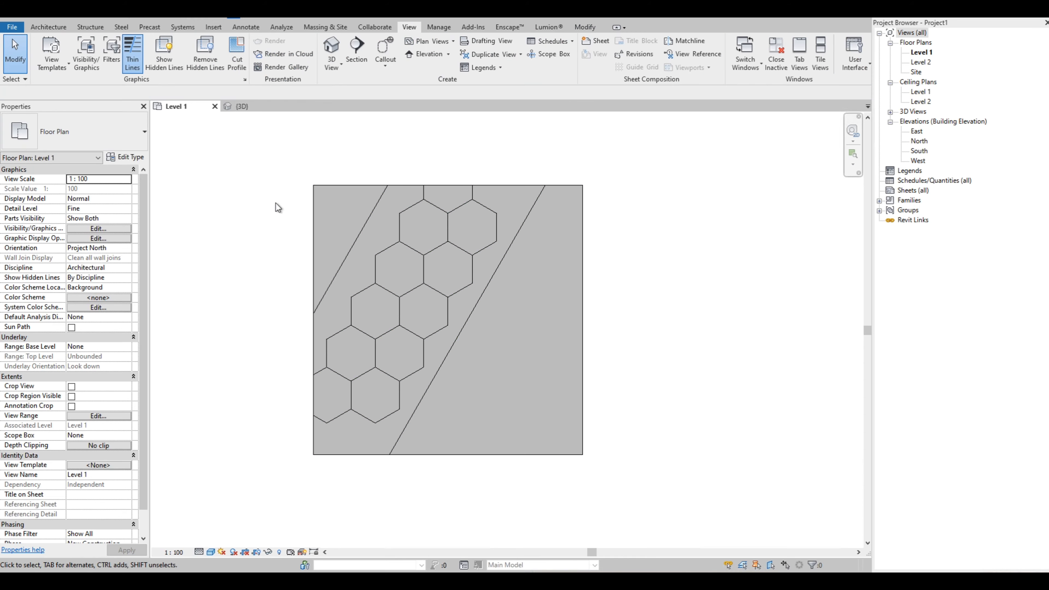
pyautogui.click(428, 268)
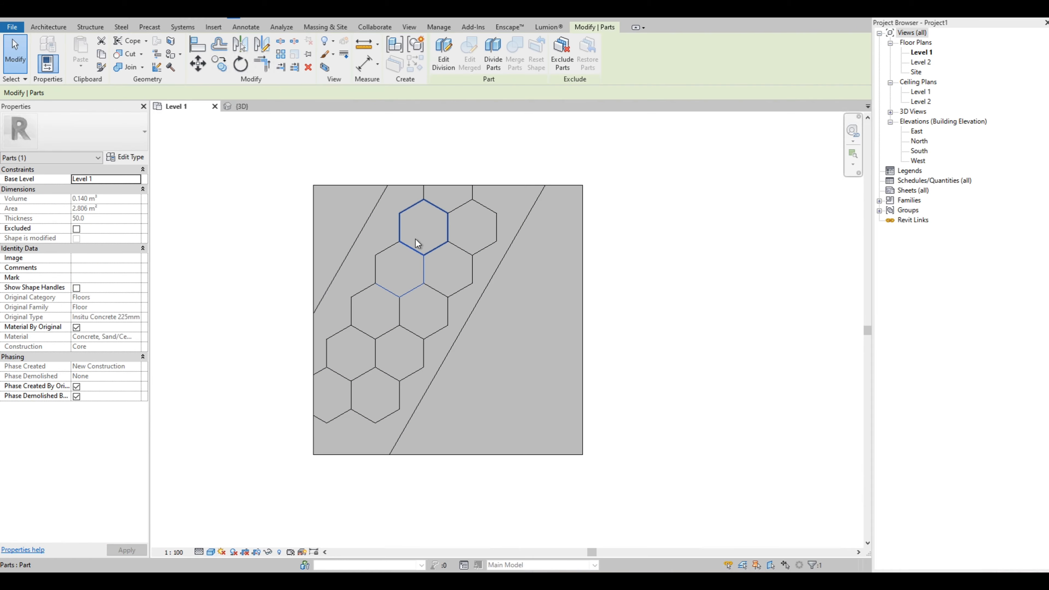
pyautogui.click(290, 172)
pyautogui.scroll(-2, 412, 184)
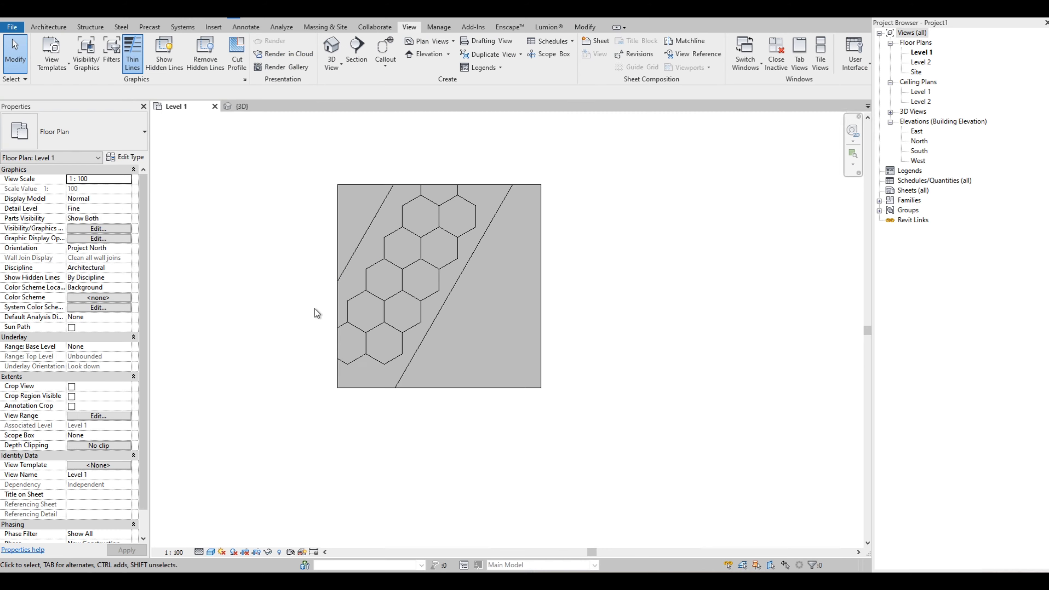
# Step: Examine the divided floor parts in the 3D view
pyautogui.click(246, 107)
pyautogui.keyDown('shift'); pyautogui.moveTo(410, 380); pyautogui.dragTo(479, 314, button='middle'); pyautogui.keyUp('shift')
pyautogui.scroll(3, 206, 483)
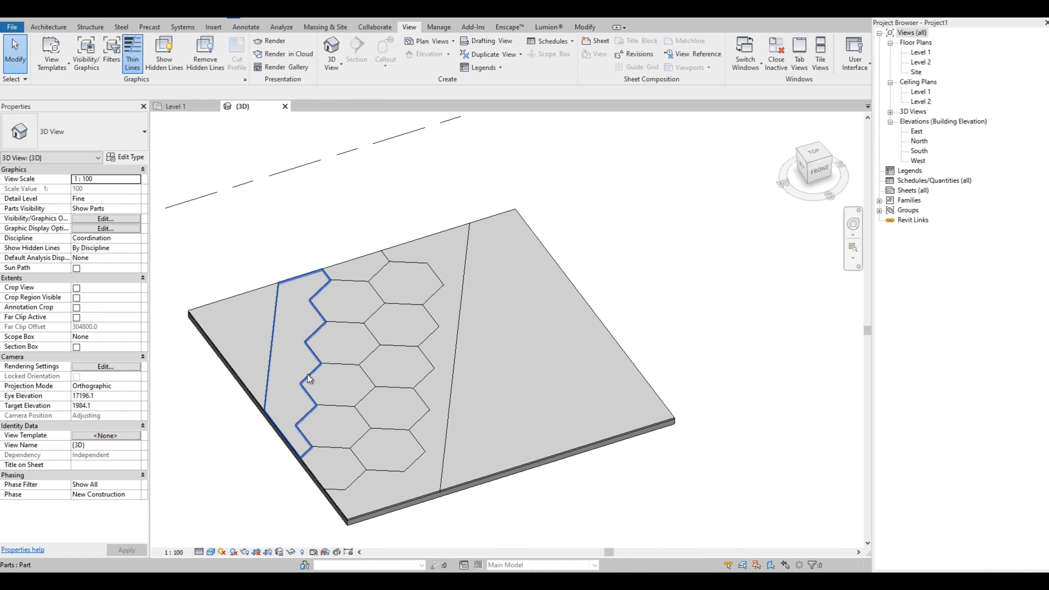
# Step: In the Level 1 division sketch, add a line about 6,208 mm long at 150° from the floor's lower-right corner to the right diagonal
pyautogui.click(176, 106)
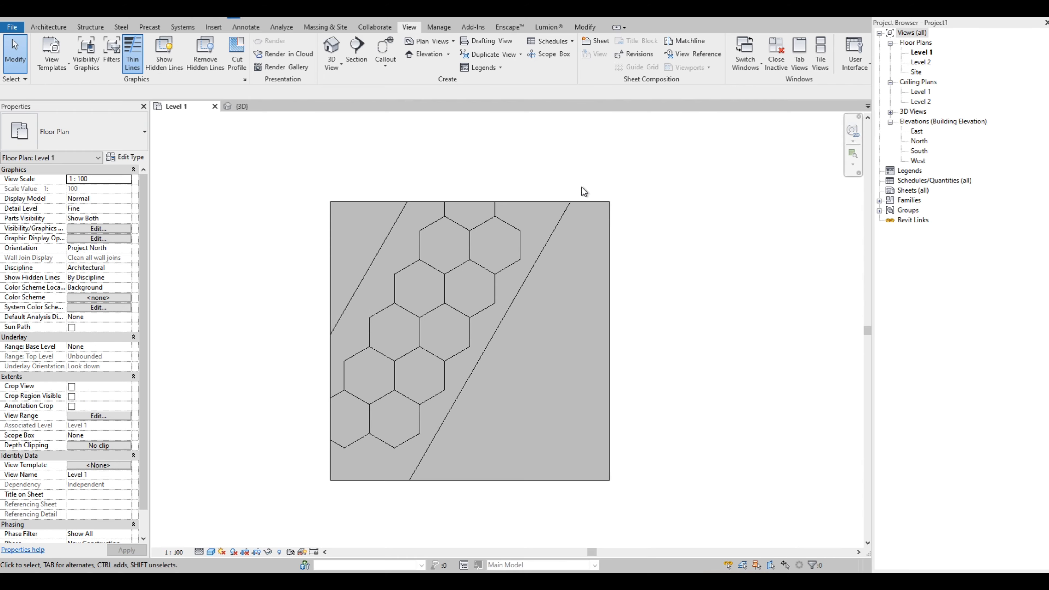
pyautogui.click(593, 212)
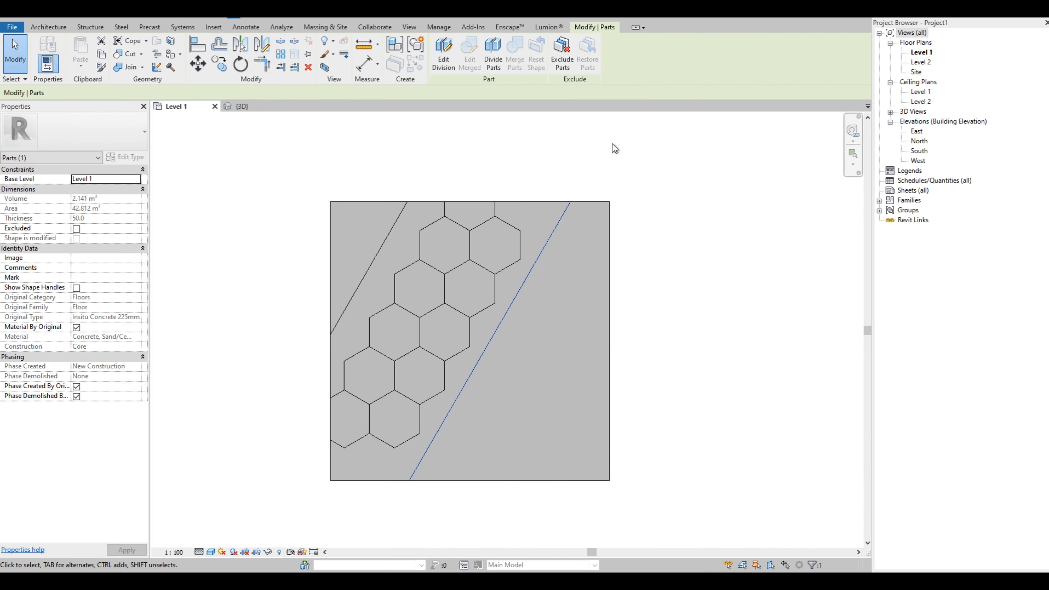
pyautogui.click(444, 50)
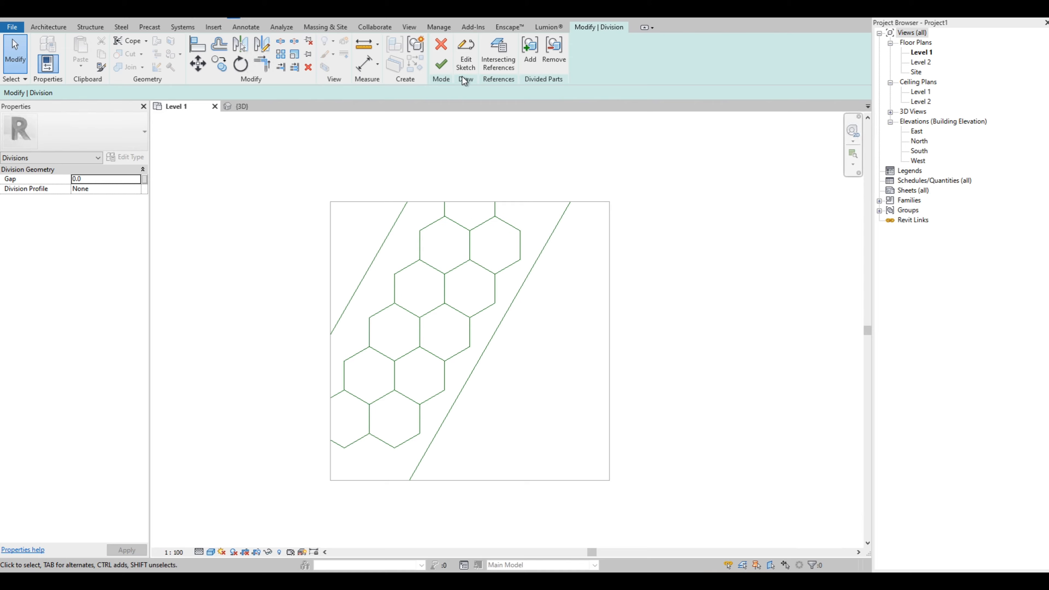
pyautogui.click(466, 66)
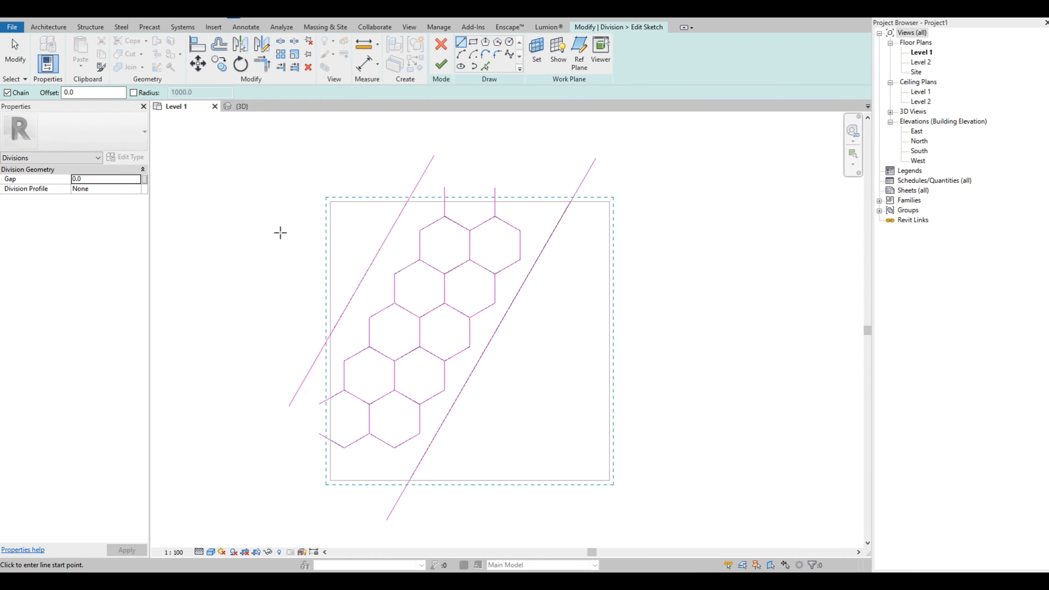
pyautogui.scroll(-2, 715, 198)
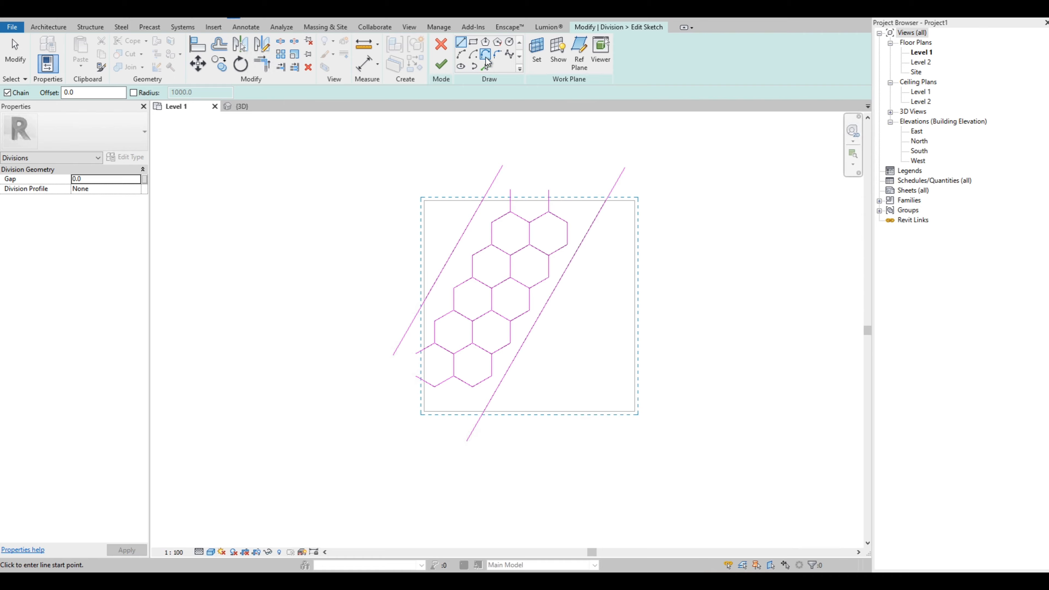
pyautogui.click(485, 66)
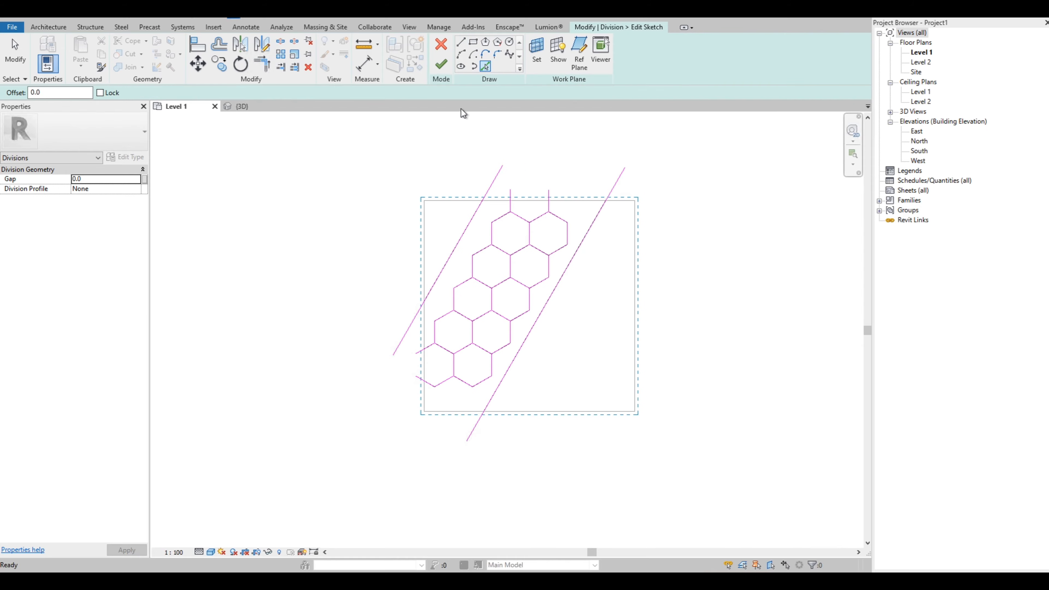
pyautogui.click(461, 42)
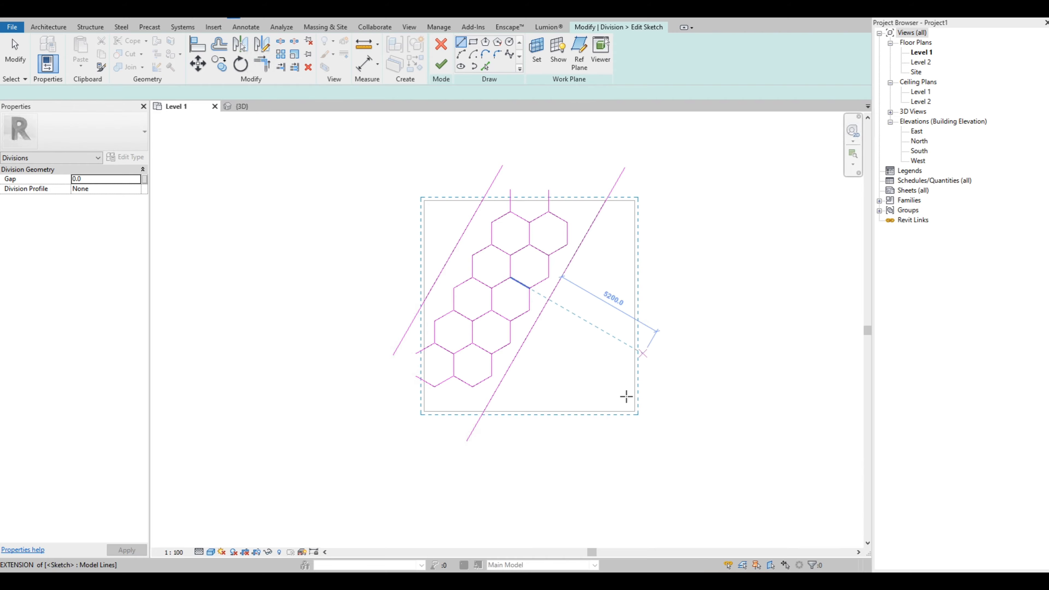
pyautogui.click(635, 411)
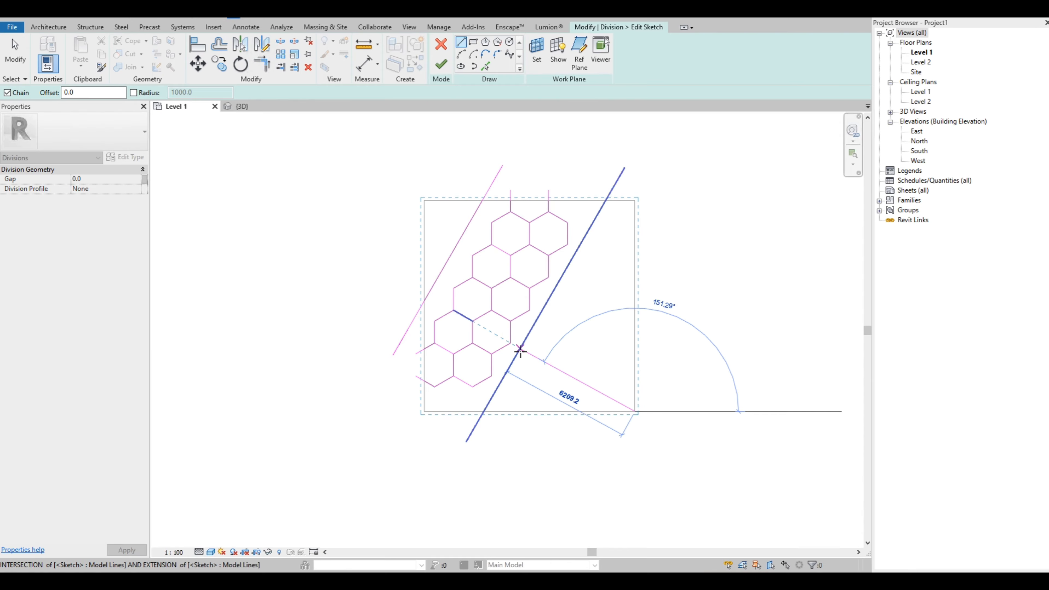
pyautogui.scroll(3, 520, 354)
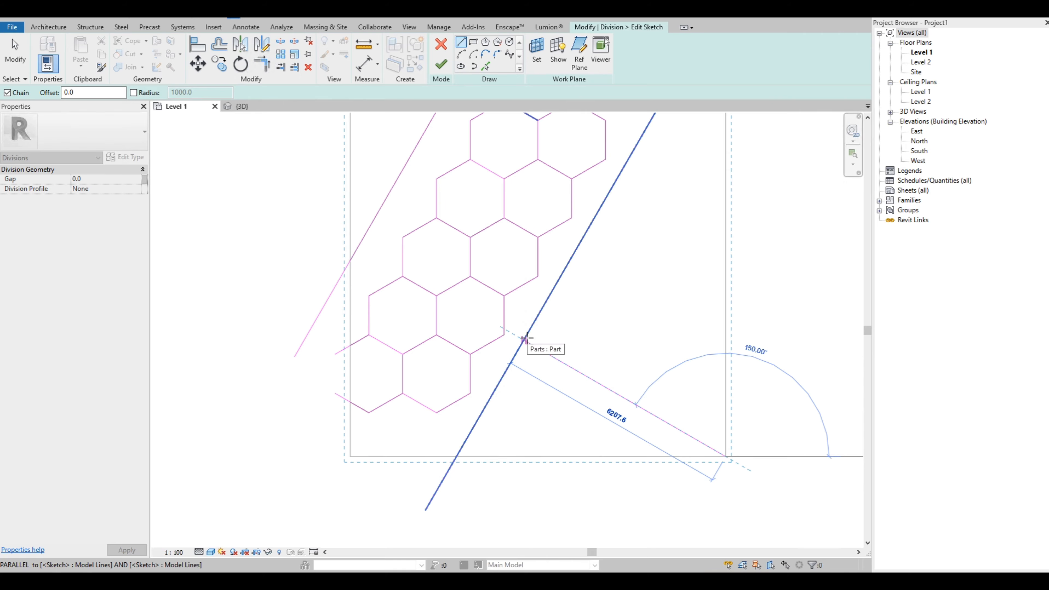
pyautogui.scroll(-4, 526, 338)
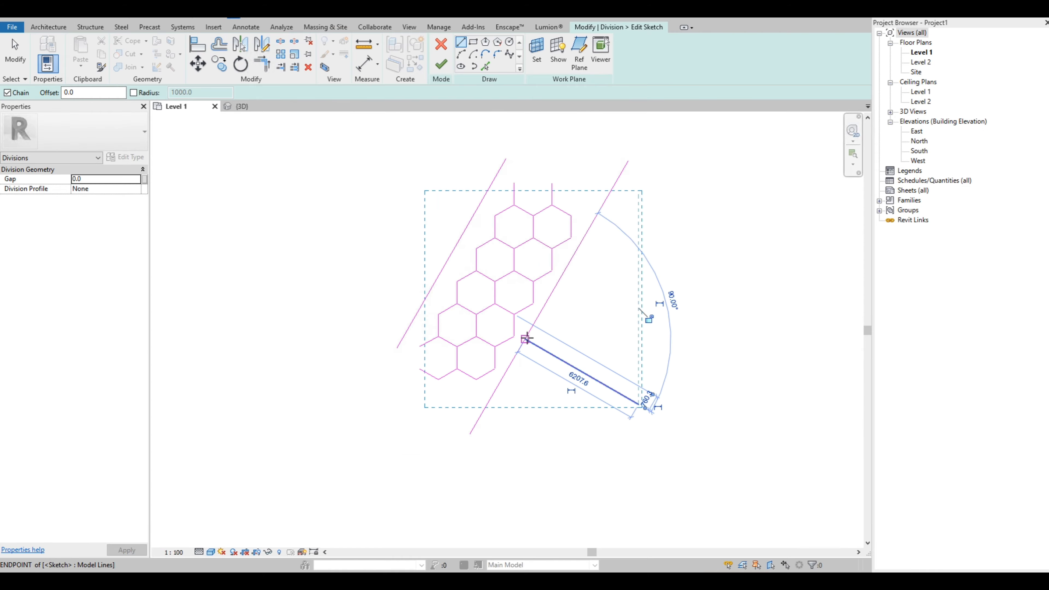
pyautogui.click(527, 338)
# Step: Sketch a parallel line from the upper part of the right diagonal to just past the floor's right edge
pyautogui.click(577, 253)
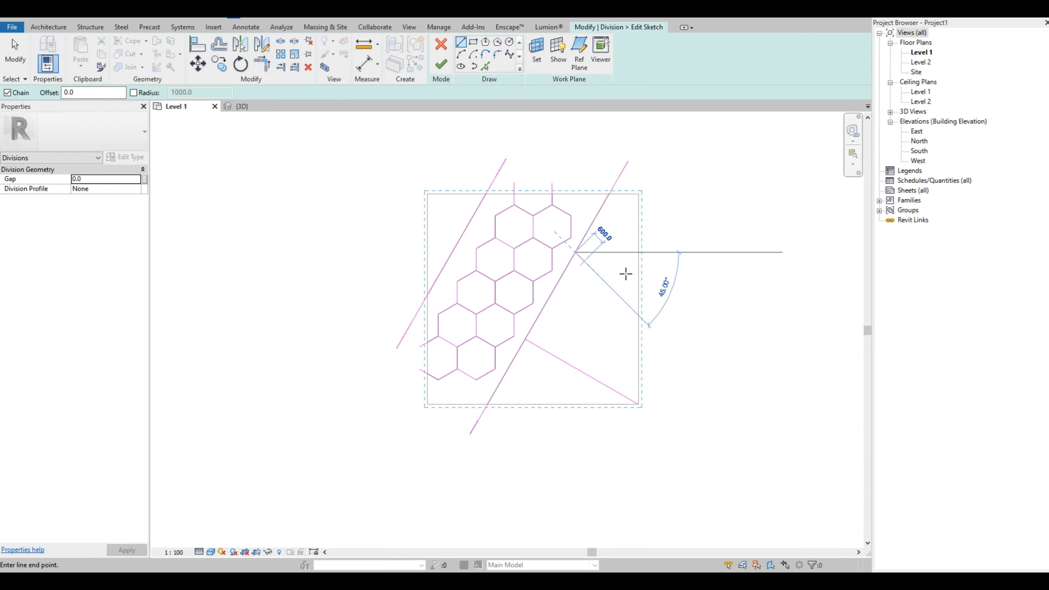
pyautogui.click(662, 305)
pyautogui.press('Escape')
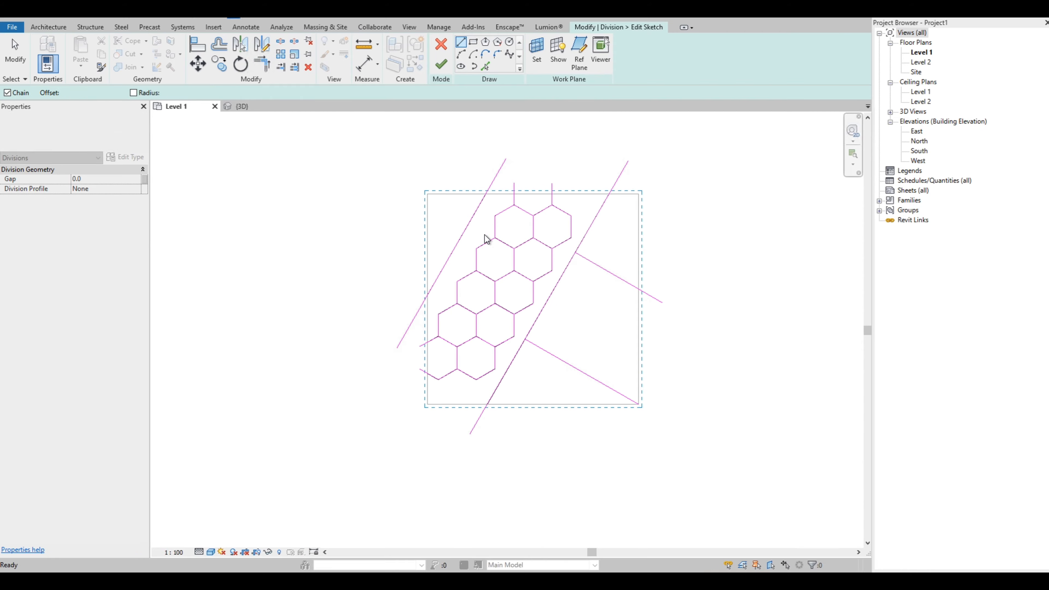
# Step: Sketch a line about 3,500 mm long from the left diagonal, perpendicular to it, past the floor's left edge and apply the division
pyautogui.click(464, 230)
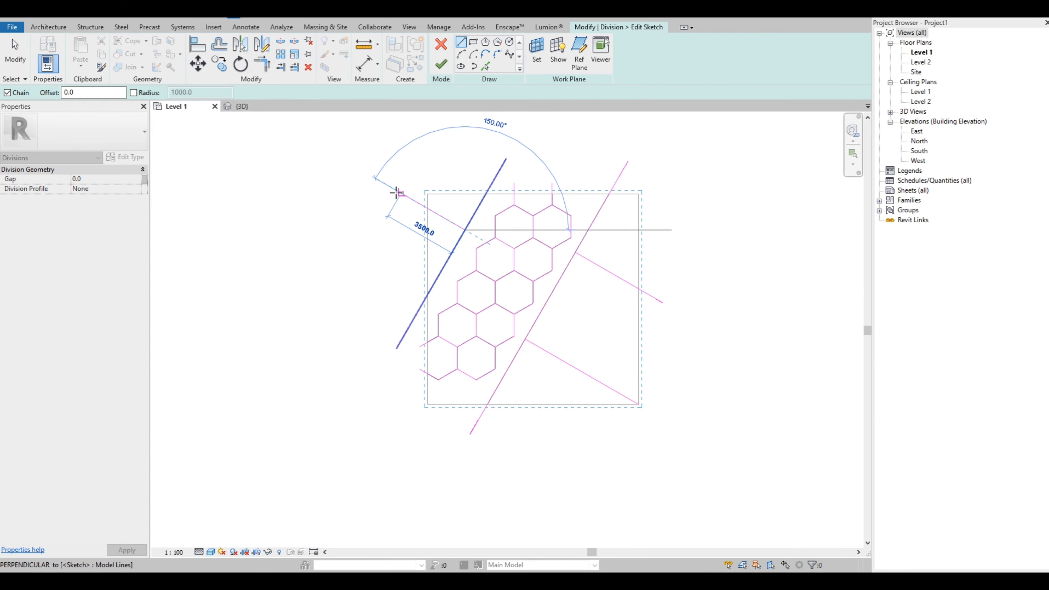
pyautogui.click(396, 191)
pyautogui.press('Escape')
pyautogui.press('Escape')
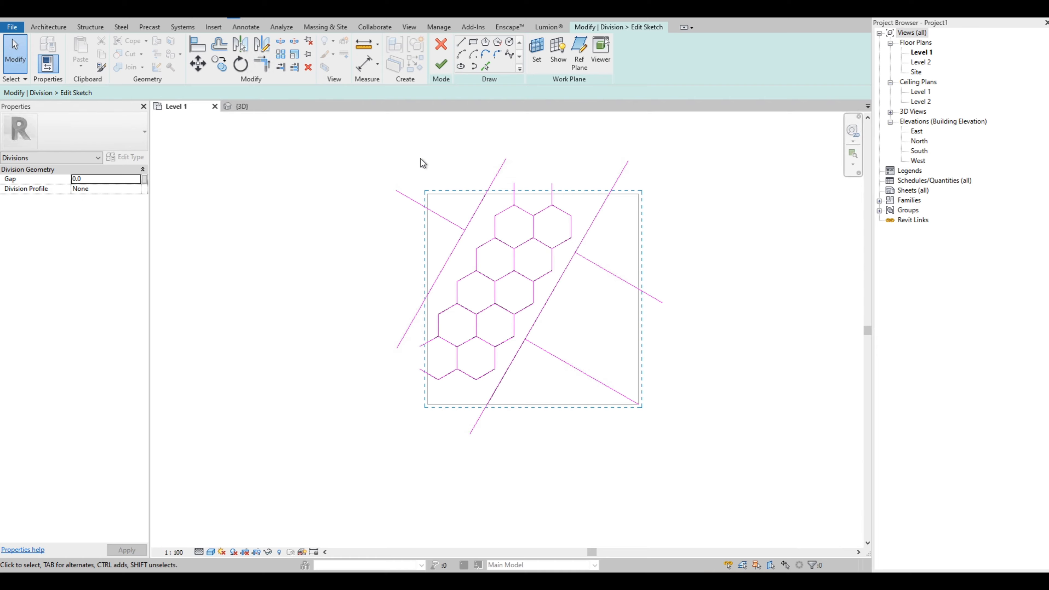
pyautogui.click(442, 65)
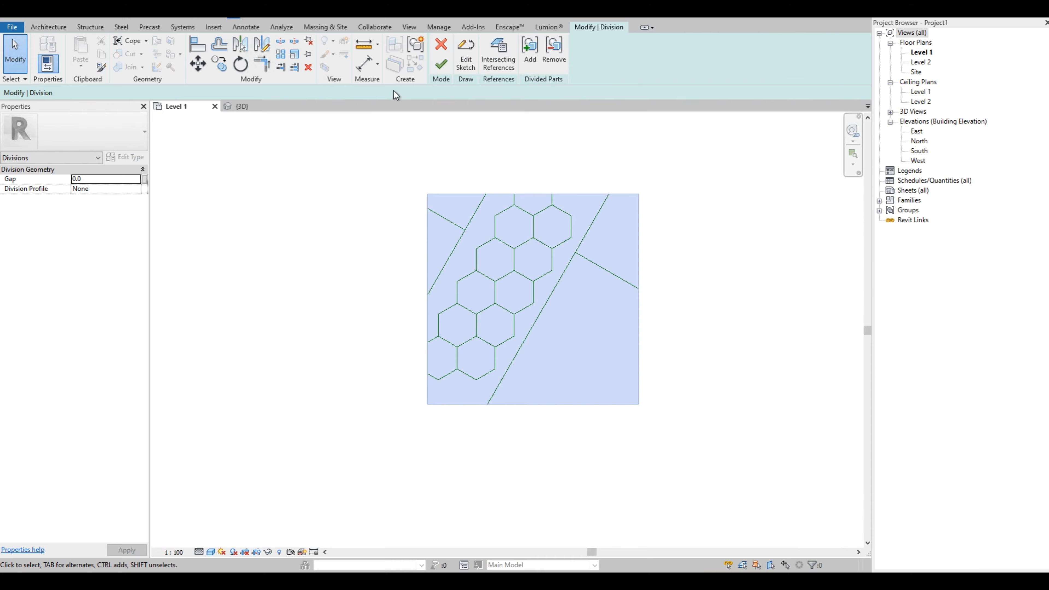
pyautogui.click(334, 259)
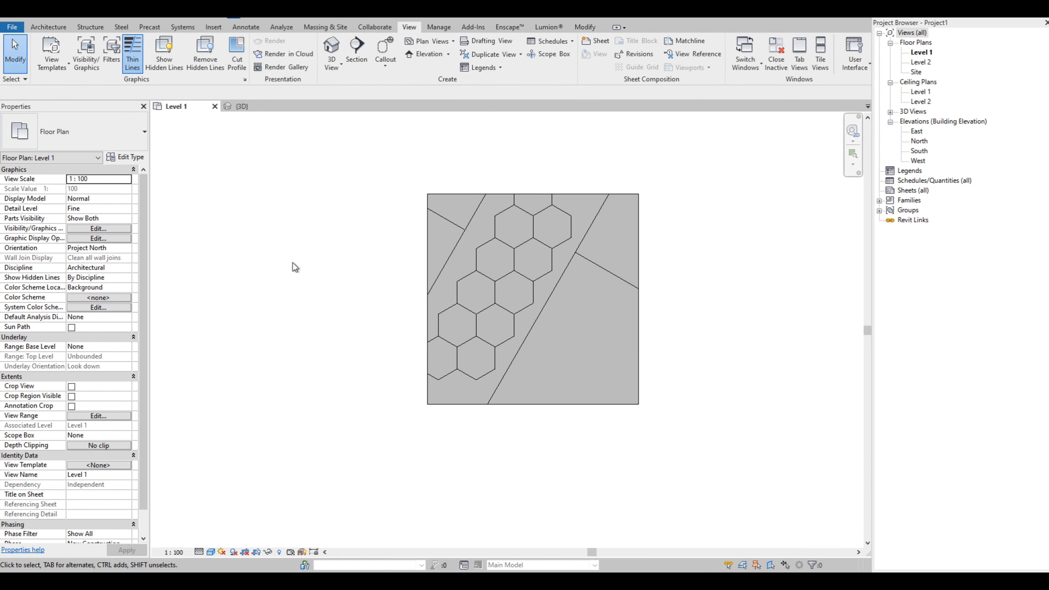
# Step: Reopen the division sketch and extend the lower-right line past the floor's corner to about 6,700 mm
pyautogui.click(559, 344)
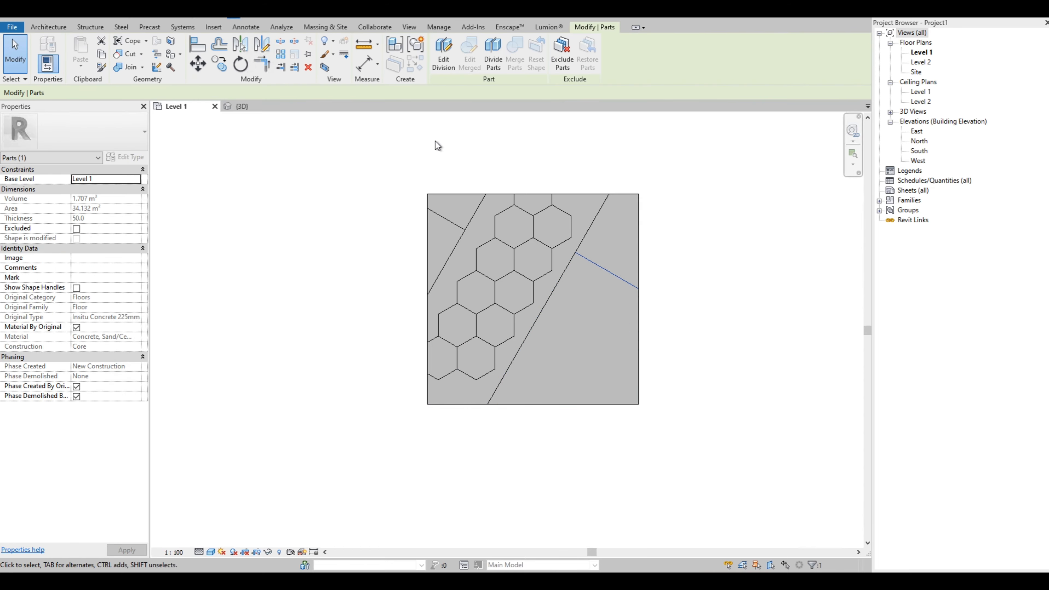
pyautogui.click(443, 52)
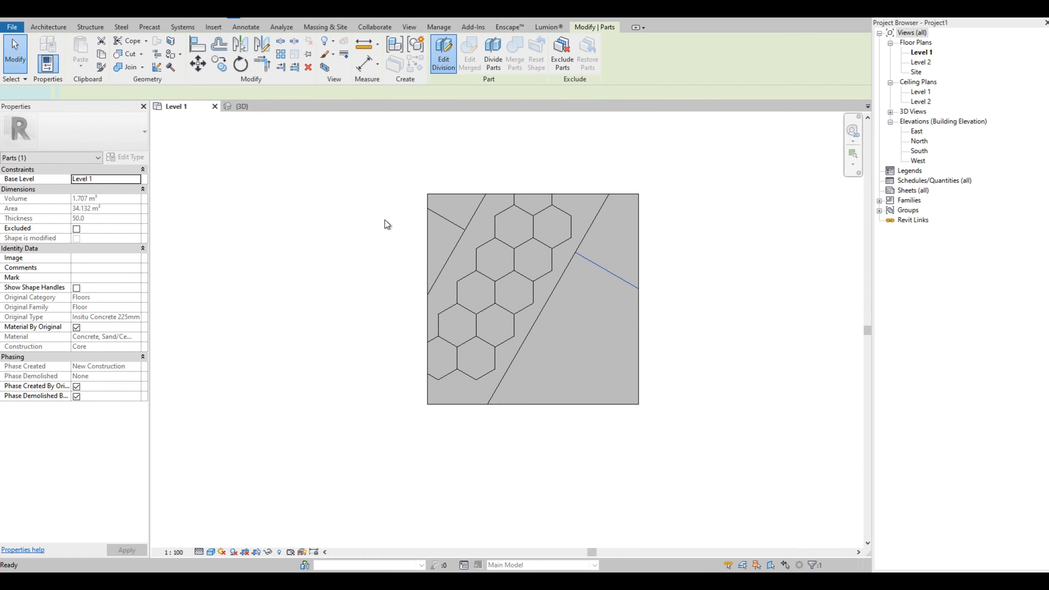
pyautogui.click(465, 51)
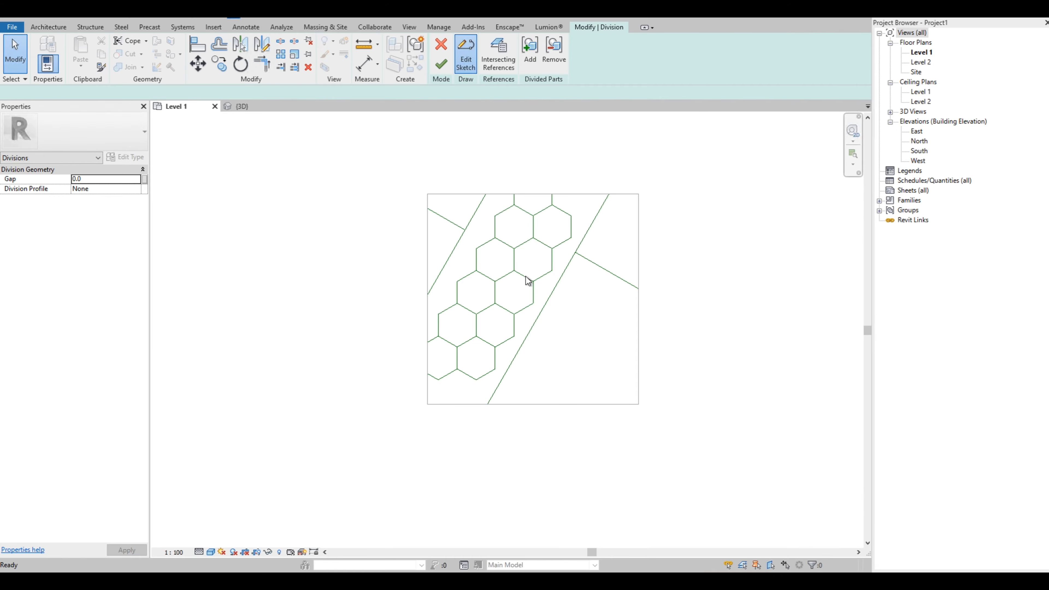
pyautogui.press('Escape')
pyautogui.press('Escape')
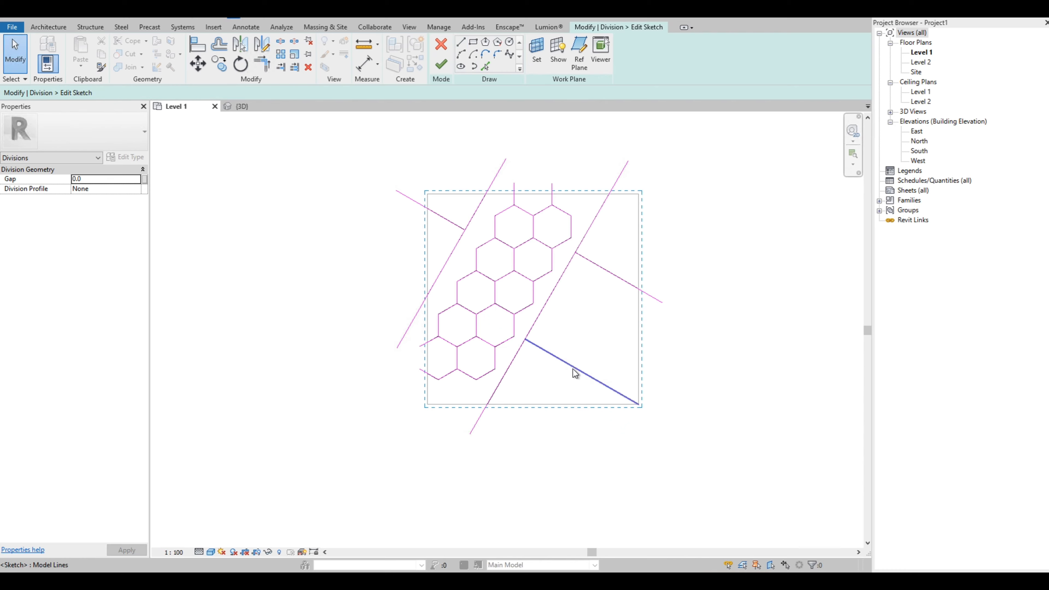
pyautogui.click(574, 372)
pyautogui.scroll(4, 657, 457)
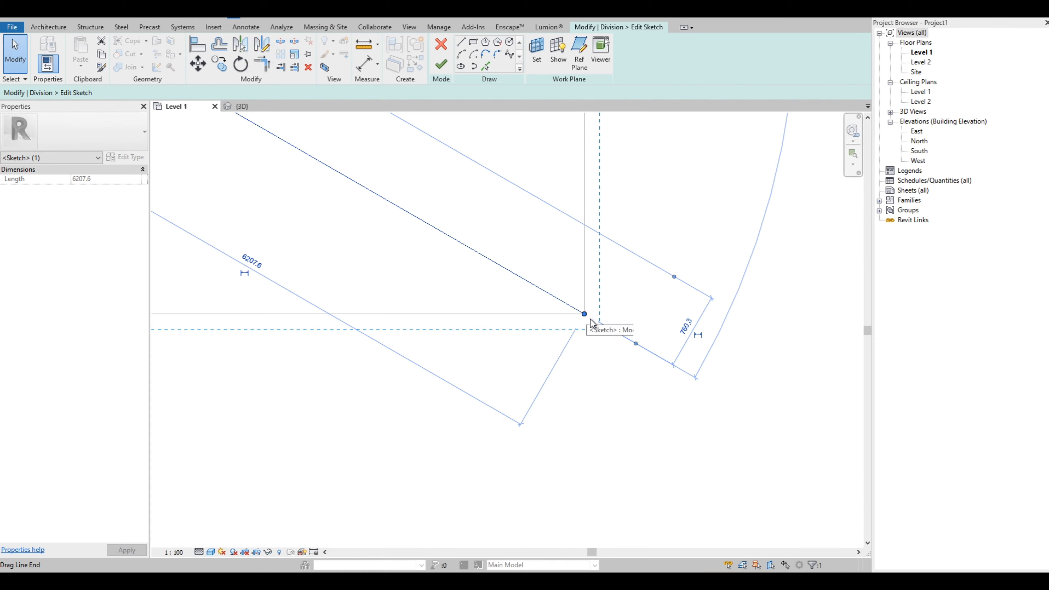
pyautogui.moveTo(590, 320); pyautogui.dragTo(634, 345)
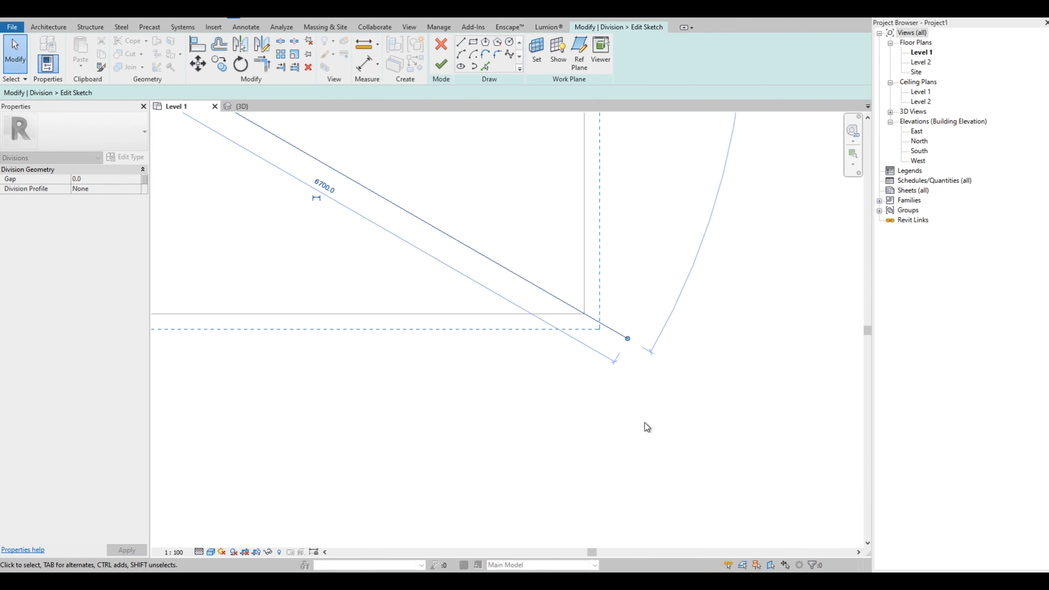
pyautogui.scroll(-4, 644, 422)
pyautogui.press('Escape')
pyautogui.scroll(-3, 643, 368)
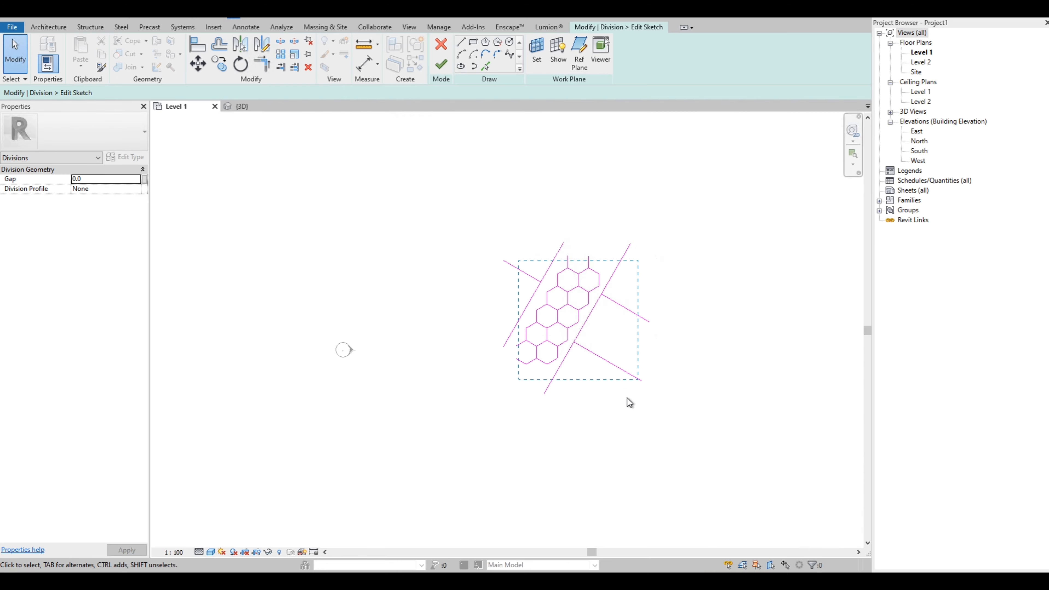
pyautogui.scroll(3, 646, 385)
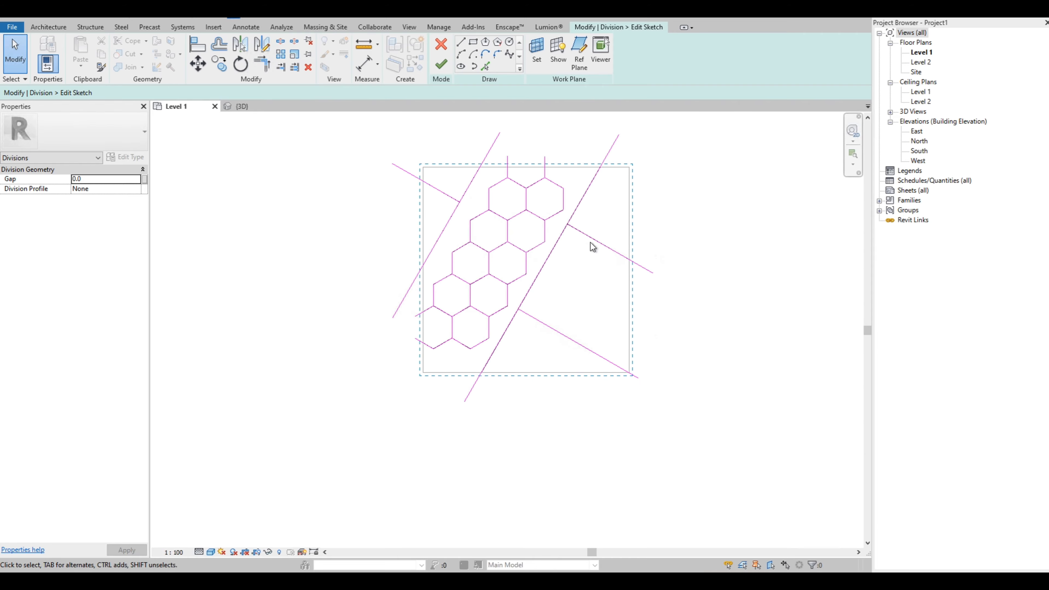
# Step: Apply the edited division so the extended line splits off the floor's lower-right part
pyautogui.click(441, 64)
pyautogui.click(351, 311)
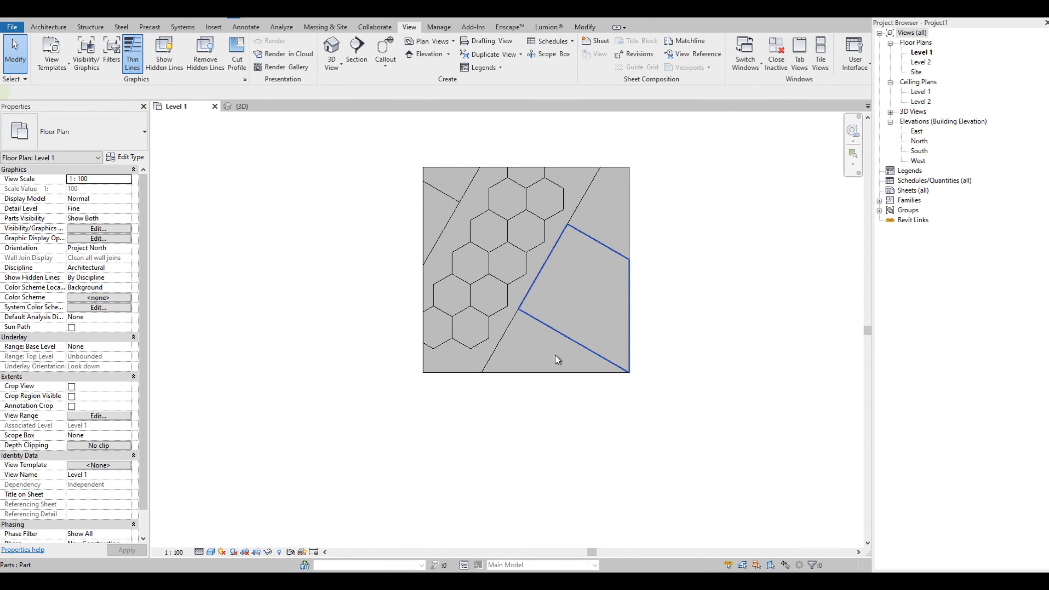
pyautogui.click(555, 355)
pyautogui.press('Escape')
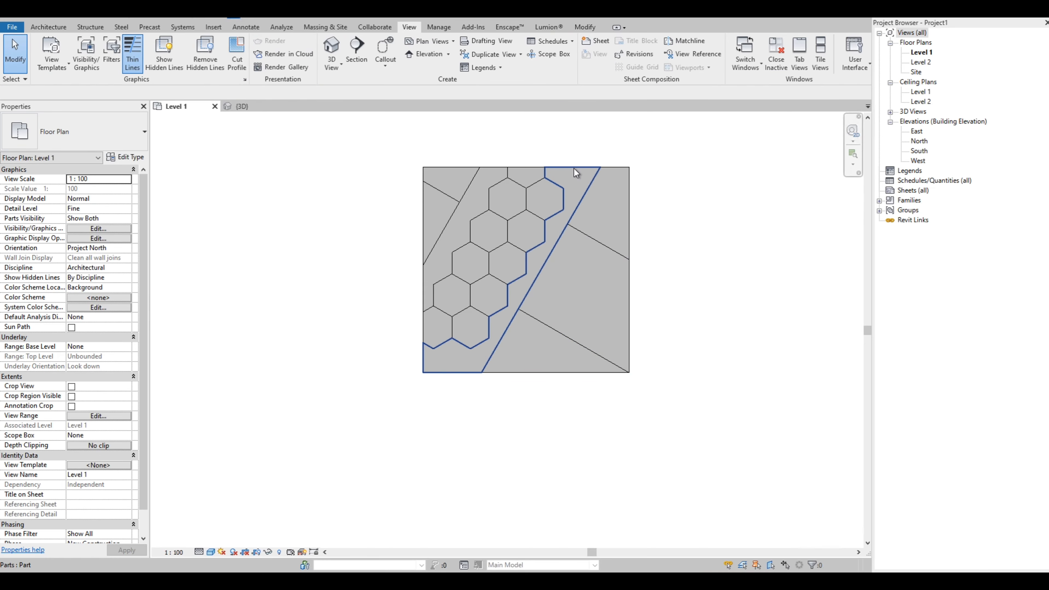
# Step: Reopen the division sketch, add a circle of about 1,186 mm radius between the two right-hand cross lines, and apply the division
pyautogui.click(574, 168)
pyautogui.click(444, 52)
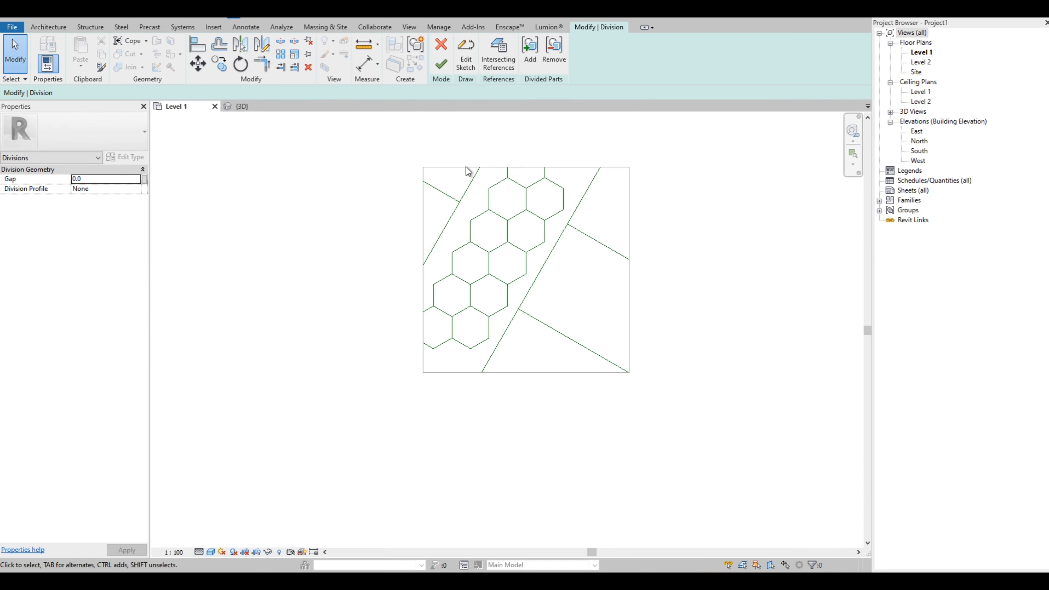
pyautogui.click(466, 52)
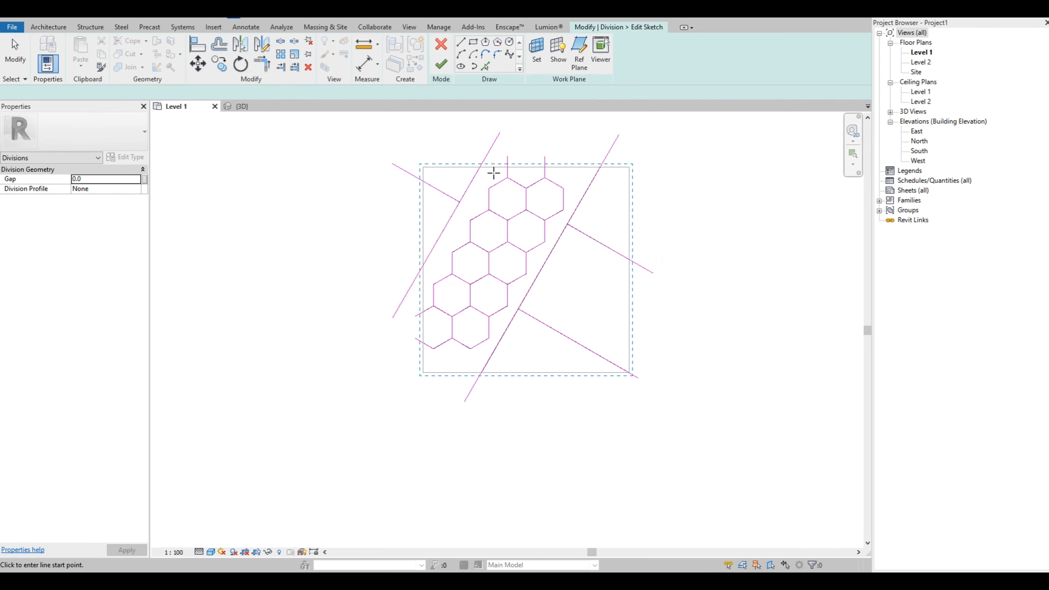
pyautogui.press('Escape')
pyautogui.press('Escape')
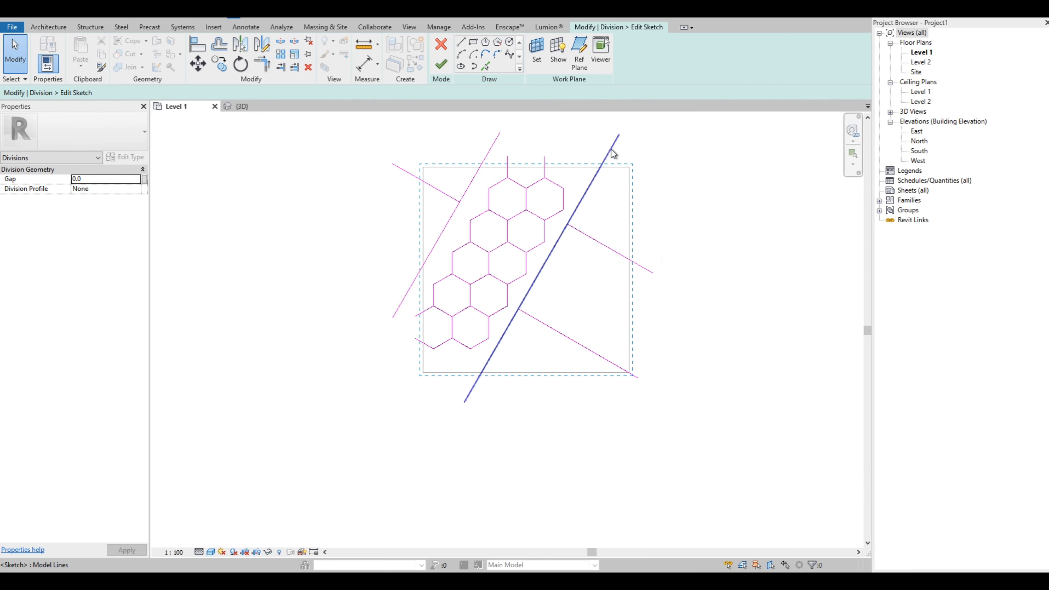
pyautogui.scroll(1, 366, 347)
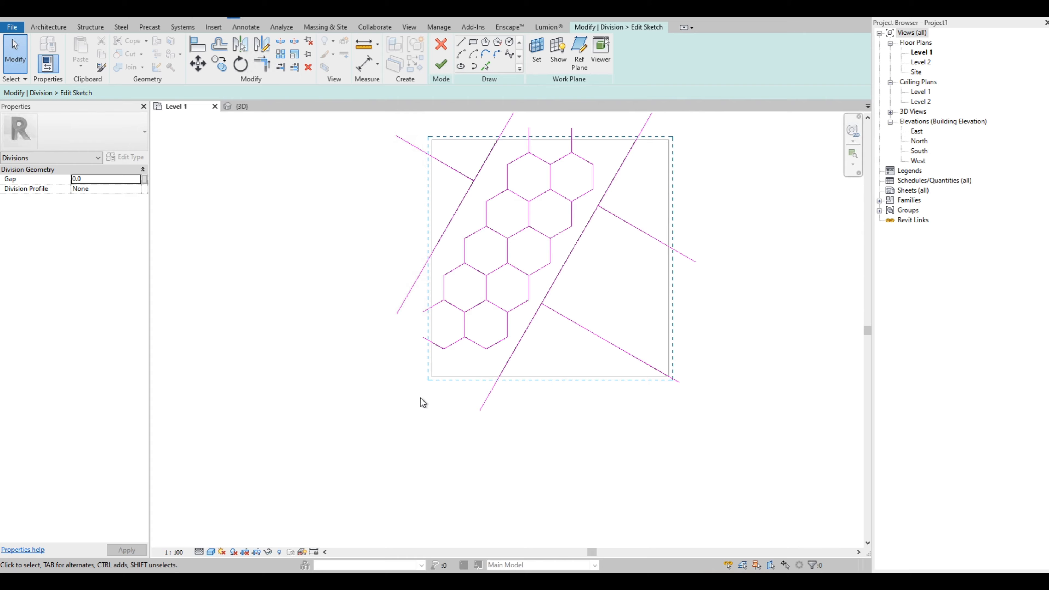
pyautogui.scroll(-1, 347, 401)
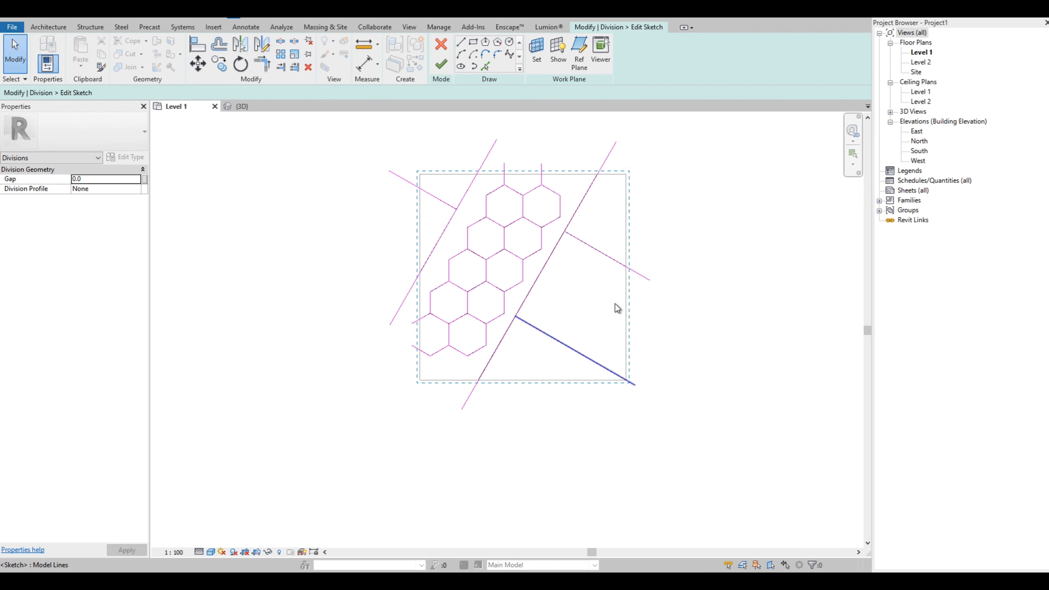
pyautogui.click(509, 42)
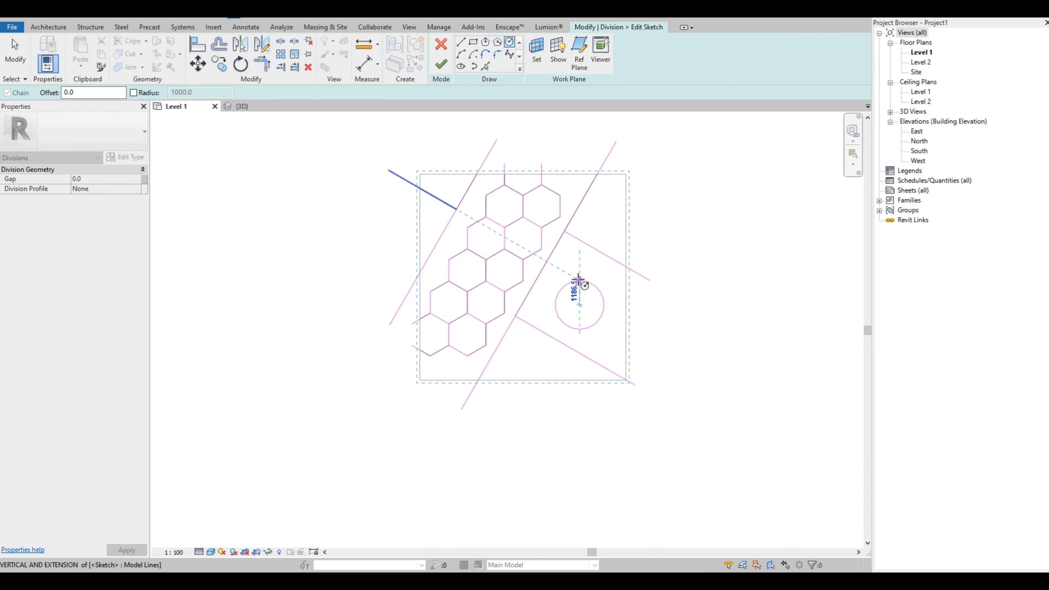
pyautogui.click(578, 280)
pyautogui.click(442, 65)
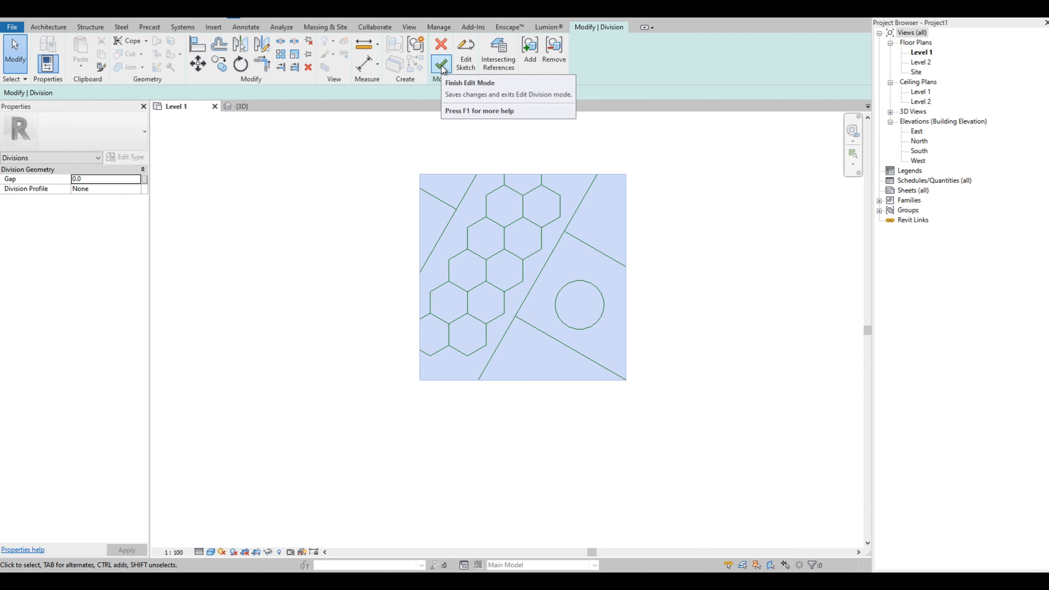
pyautogui.click(442, 66)
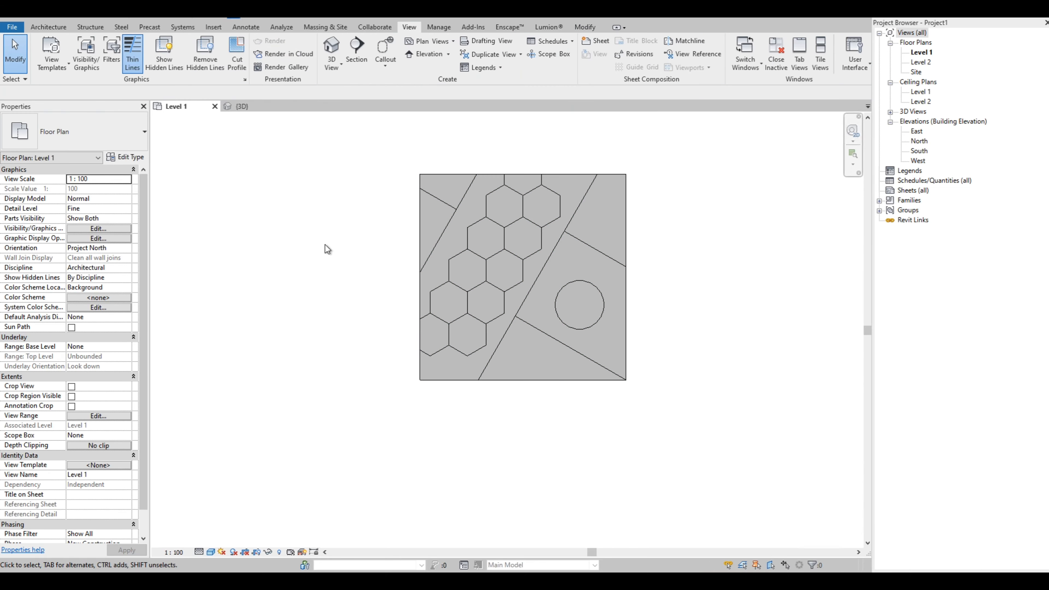
# Step: Examine the divided floor parts in the plan view, including the hexagons, strips and the circle
pyautogui.click(648, 316)
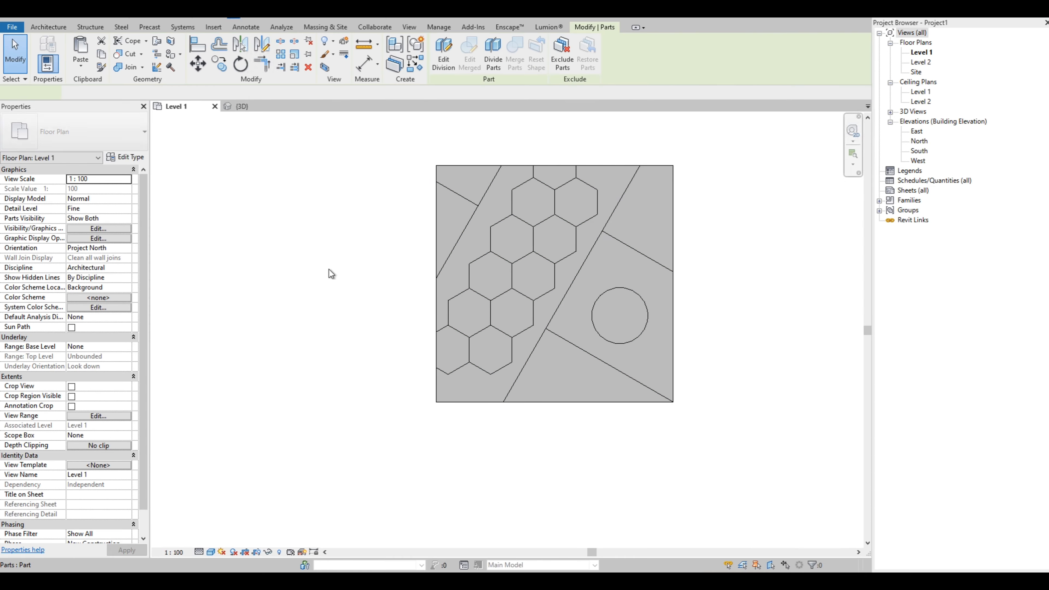
pyautogui.scroll(-2, 411, 220)
pyautogui.scroll(1, 500, 211)
pyautogui.scroll(1, 383, 203)
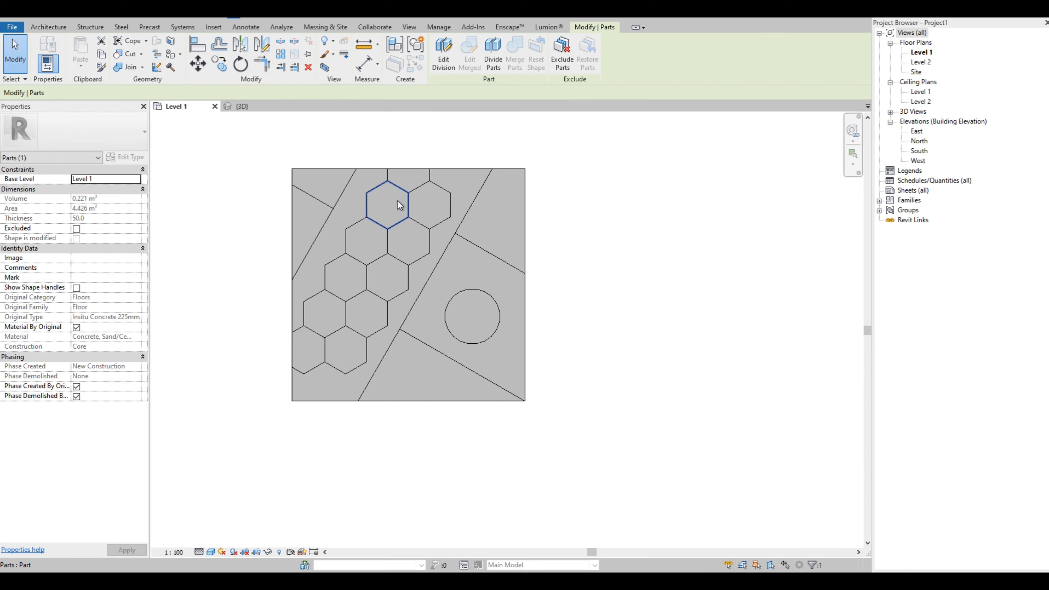
pyautogui.scroll(1, 240, 246)
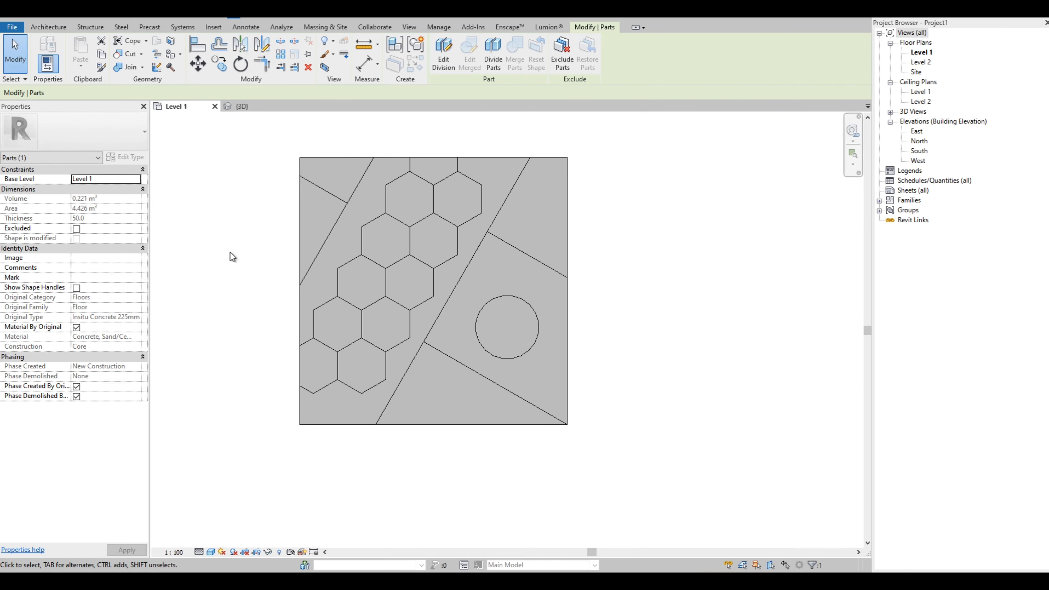
pyautogui.scroll(1, 229, 252)
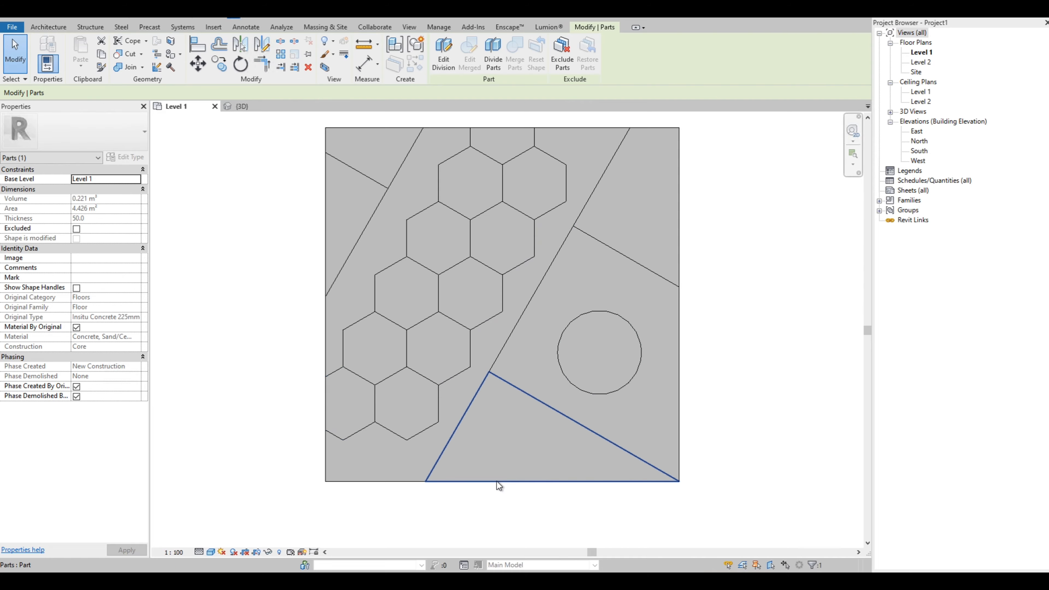
pyautogui.scroll(-1, 496, 483)
pyautogui.scroll(-1, 295, 401)
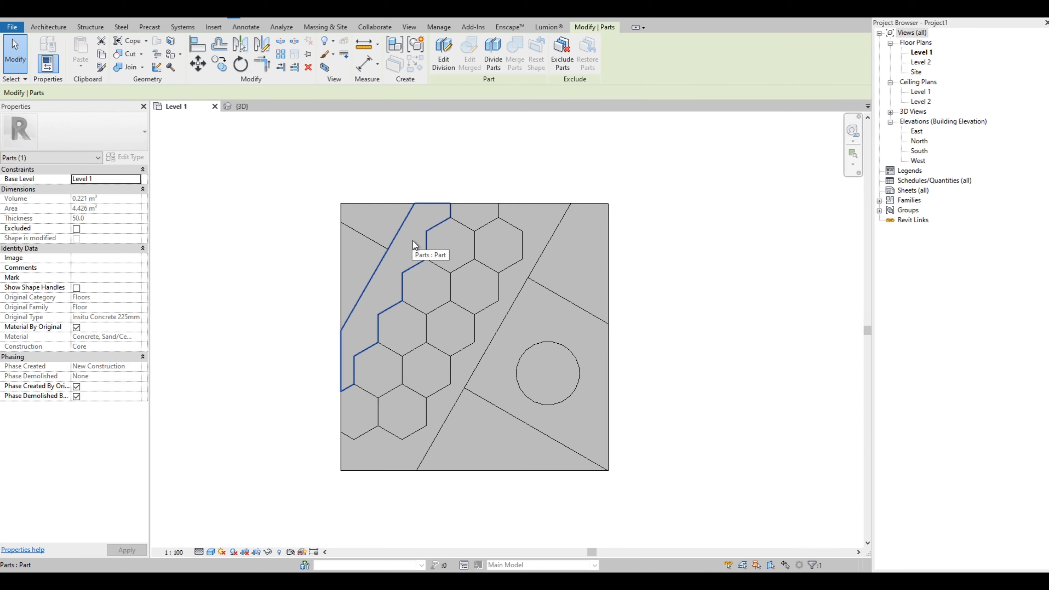
pyautogui.click(270, 174)
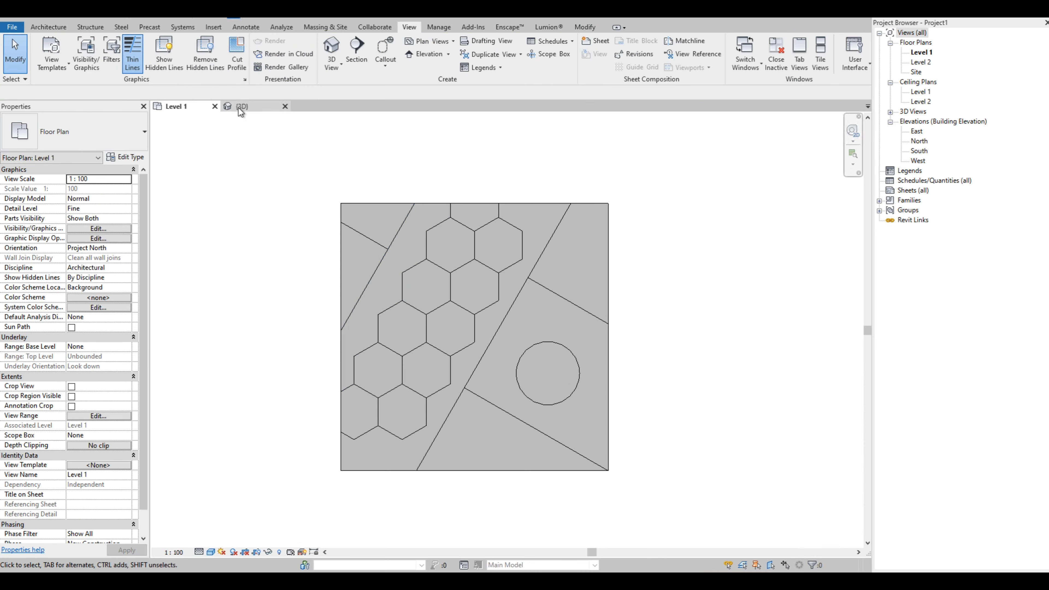
# Step: Switch to the 3D view of the divided floor
pyautogui.click(240, 108)
pyautogui.scroll(-1, 413, 405)
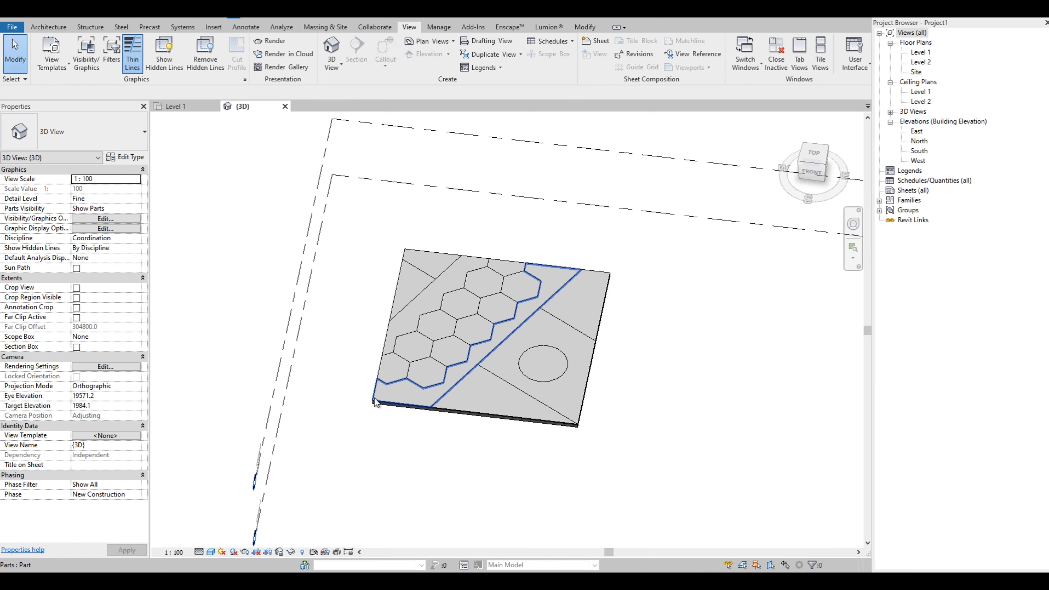
pyautogui.keyDown('shift'); pyautogui.moveTo(384, 411); pyautogui.dragTo(355, 421, button='middle'); pyautogui.keyUp('shift')
pyautogui.scroll(5, 393, 307)
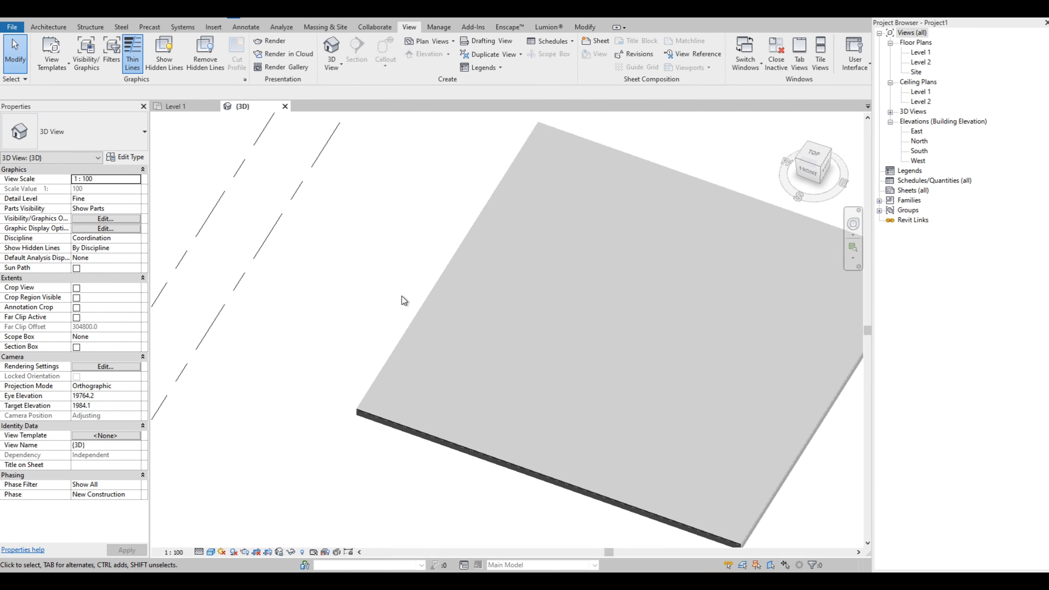
pyautogui.scroll(-5, 423, 401)
pyautogui.keyDown('shift'); pyautogui.moveTo(401, 382); pyautogui.dragTo(450, 398, button='middle'); pyautogui.keyUp('shift')
# Step: Override the original material of the part surrounding the circle with Copper, using its render appearance for shading
pyautogui.click(461, 391)
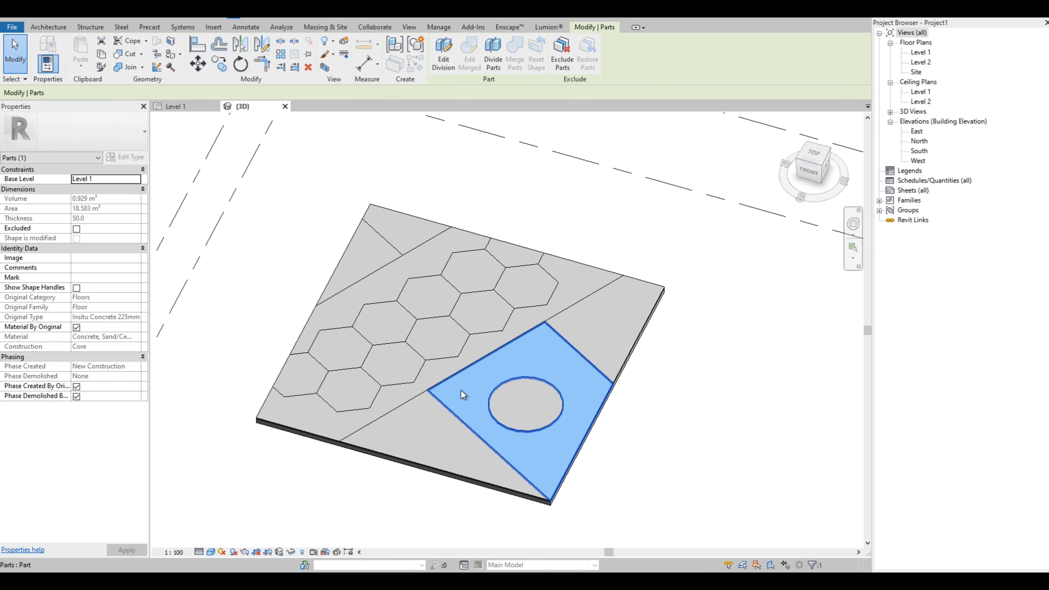
pyautogui.click(76, 327)
pyautogui.click(124, 336)
pyautogui.click(140, 336)
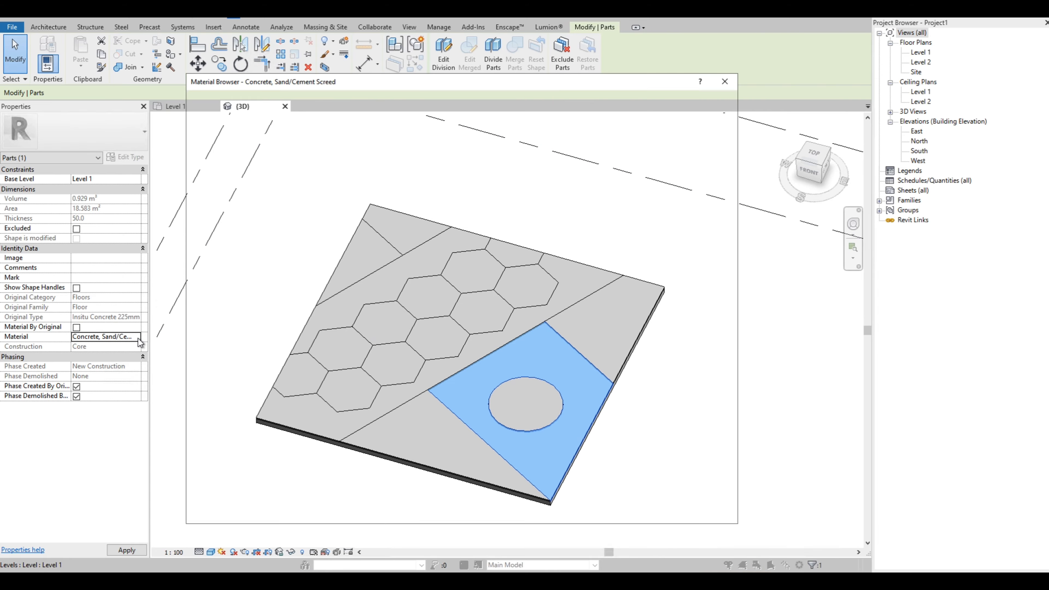
pyautogui.click(252, 329)
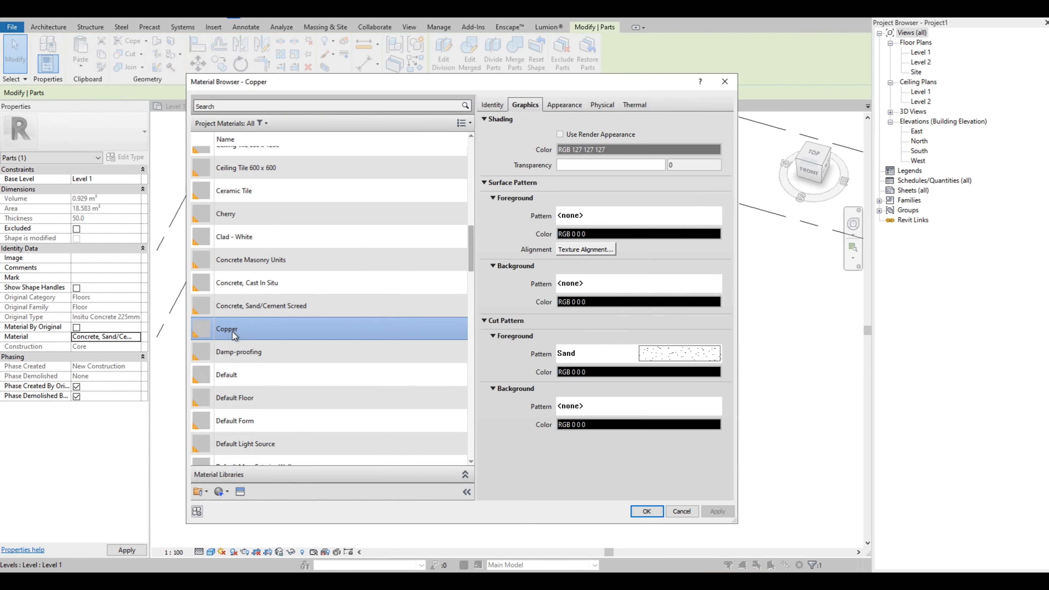
pyautogui.click(570, 136)
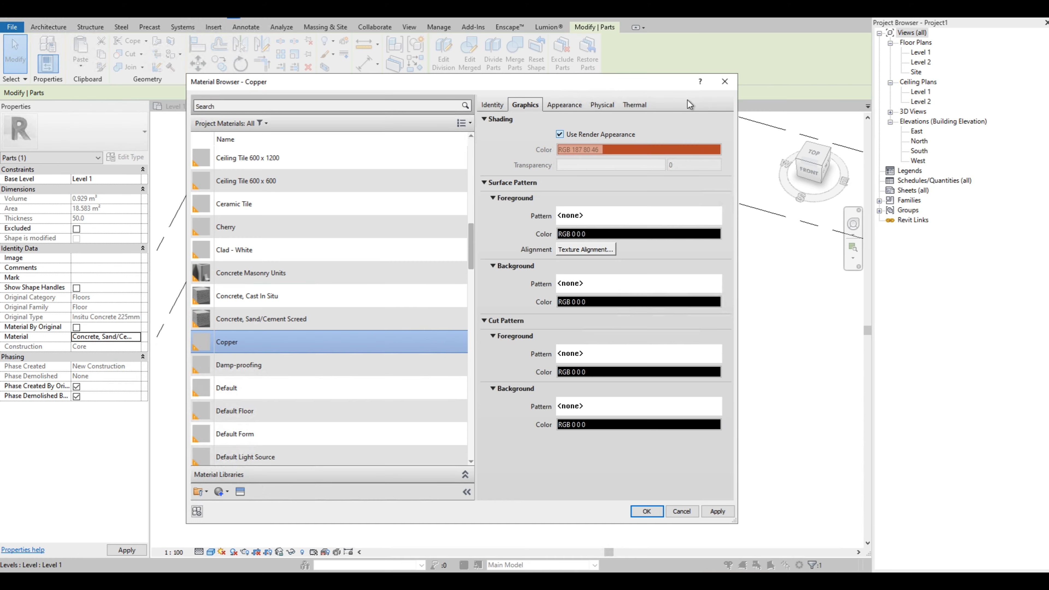
pyautogui.click(646, 512)
pyautogui.click(697, 404)
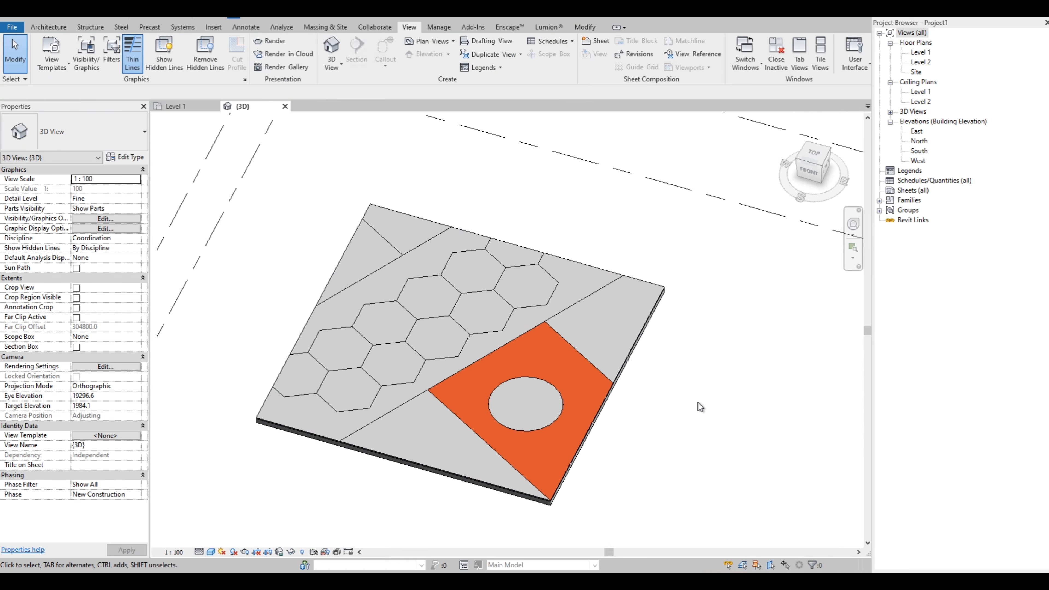
# Step: Override the original material of four non-adjacent hexagon parts, the triangular corner part beyond the left diagonal, and the circle with Cherry
pyautogui.click(440, 331)
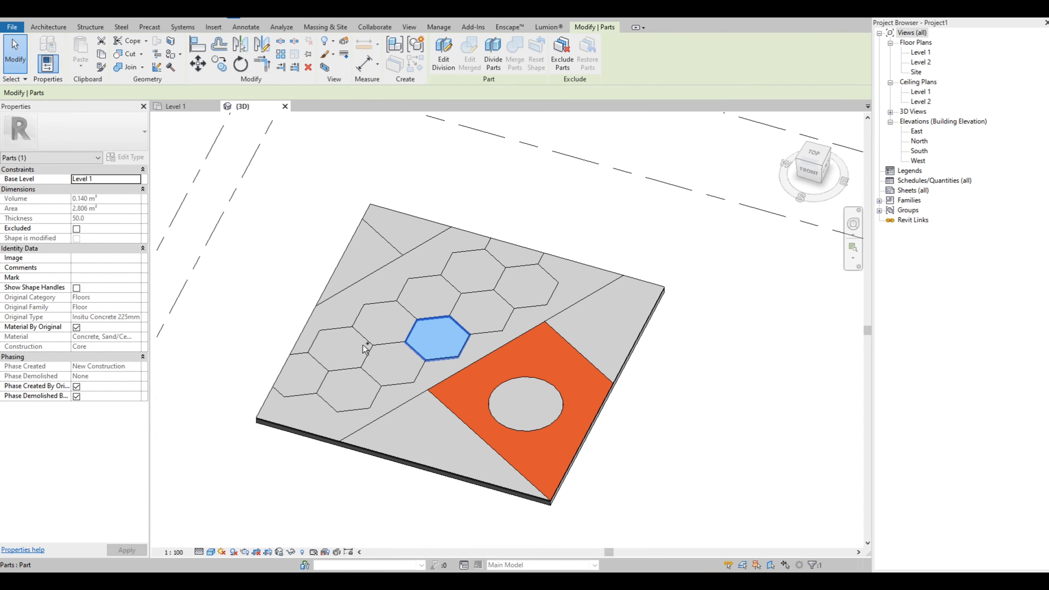
pyautogui.keyDown('ctrl'); pyautogui.click(349, 351); pyautogui.keyUp('ctrl')
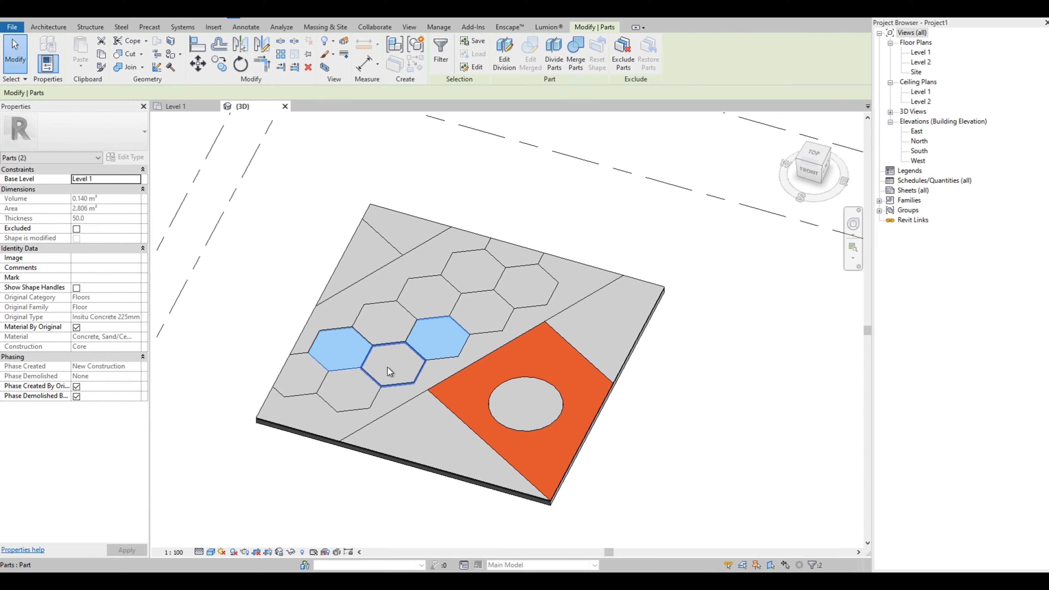
pyautogui.click(302, 374)
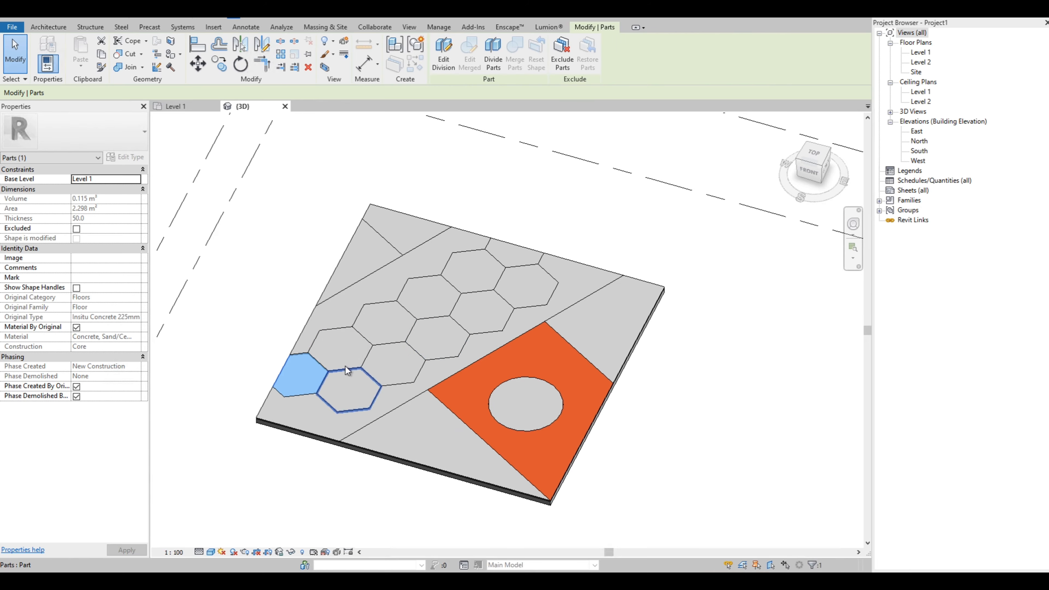
pyautogui.keyDown('ctrl'); pyautogui.click(393, 363); pyautogui.keyUp('ctrl')
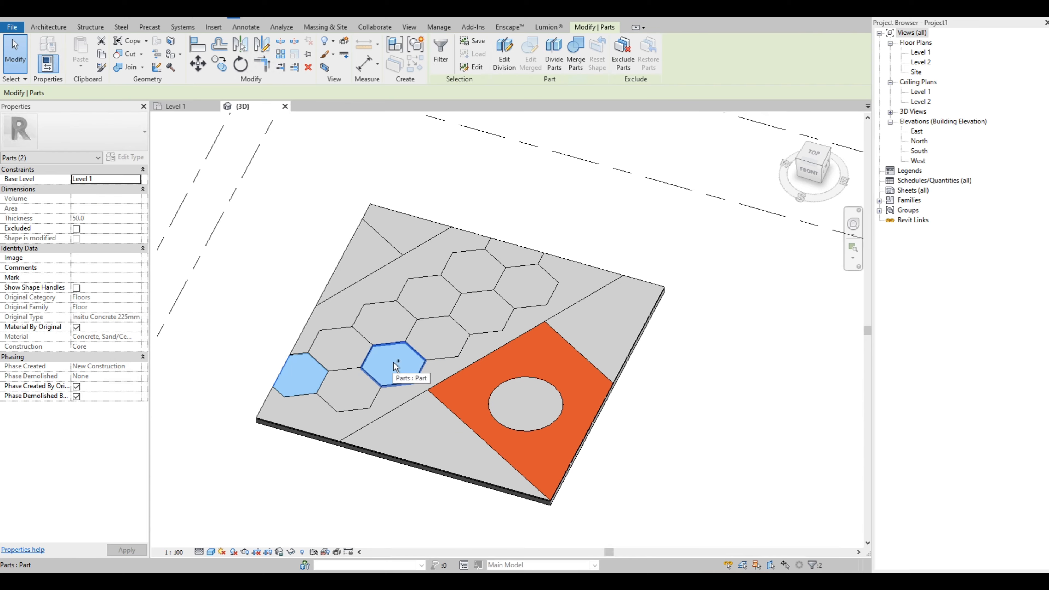
pyautogui.keyDown('ctrl'); pyautogui.click(429, 292); pyautogui.keyUp('ctrl')
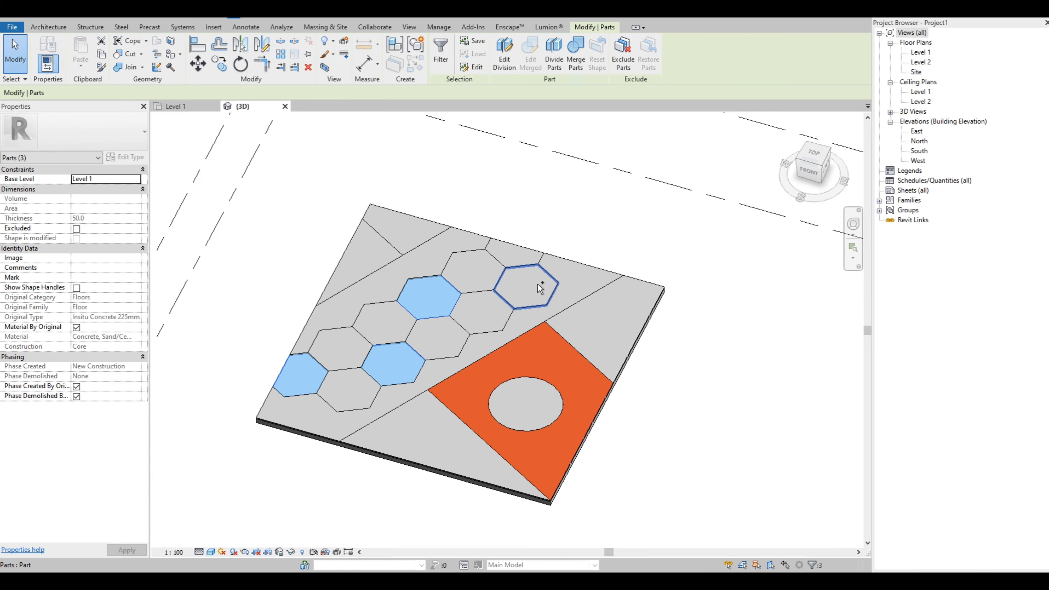
pyautogui.keyDown('ctrl'); pyautogui.click(538, 284); pyautogui.keyUp('ctrl')
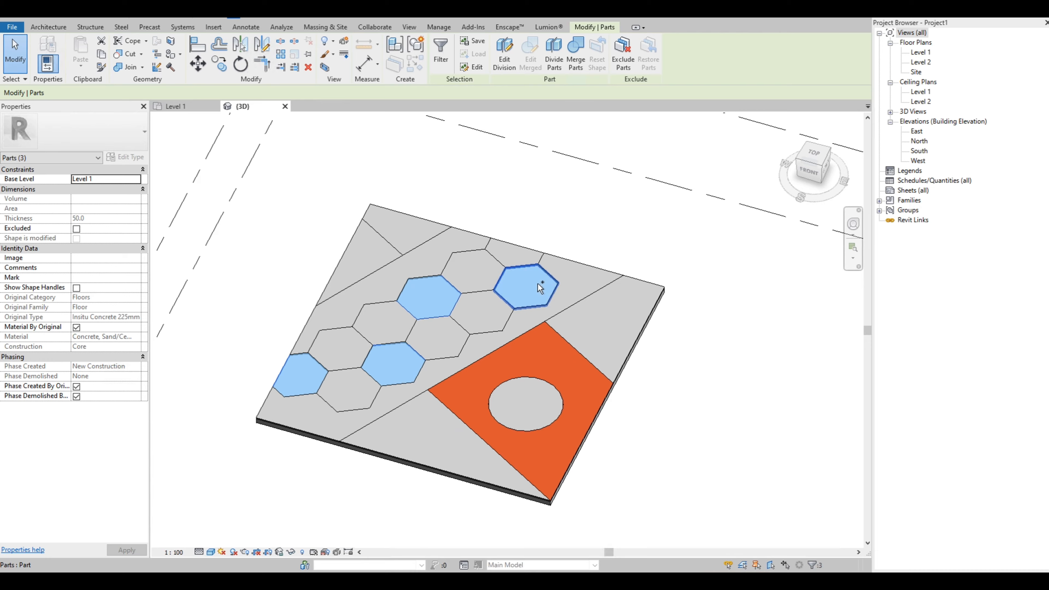
pyautogui.keyDown('ctrl'); pyautogui.click(405, 227); pyautogui.keyUp('ctrl')
pyautogui.keyDown('ctrl'); pyautogui.click(530, 415); pyautogui.keyUp('ctrl')
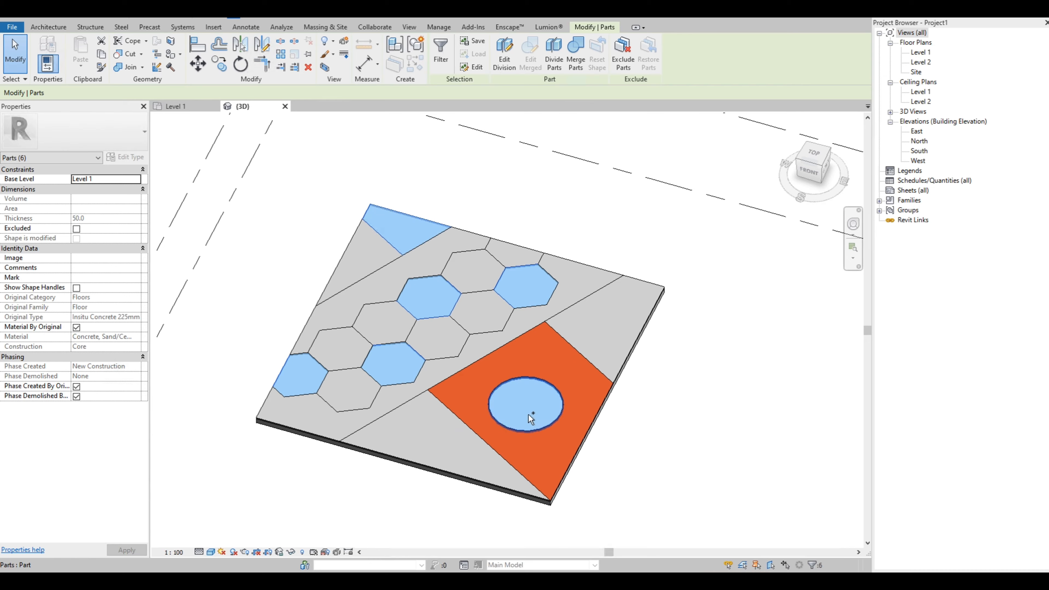
pyautogui.click(76, 327)
pyautogui.click(135, 338)
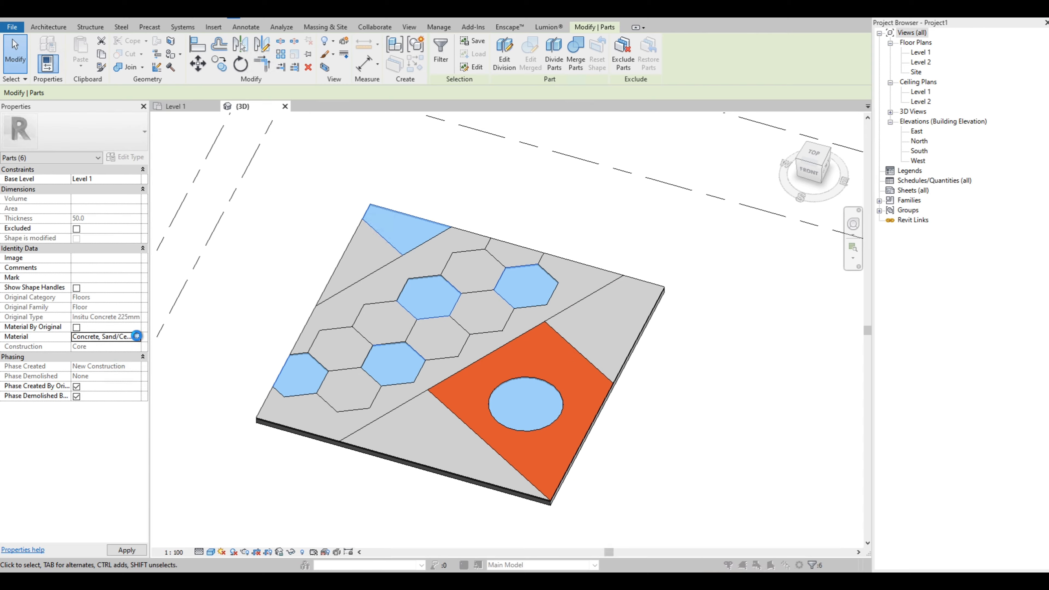
pyautogui.click(137, 336)
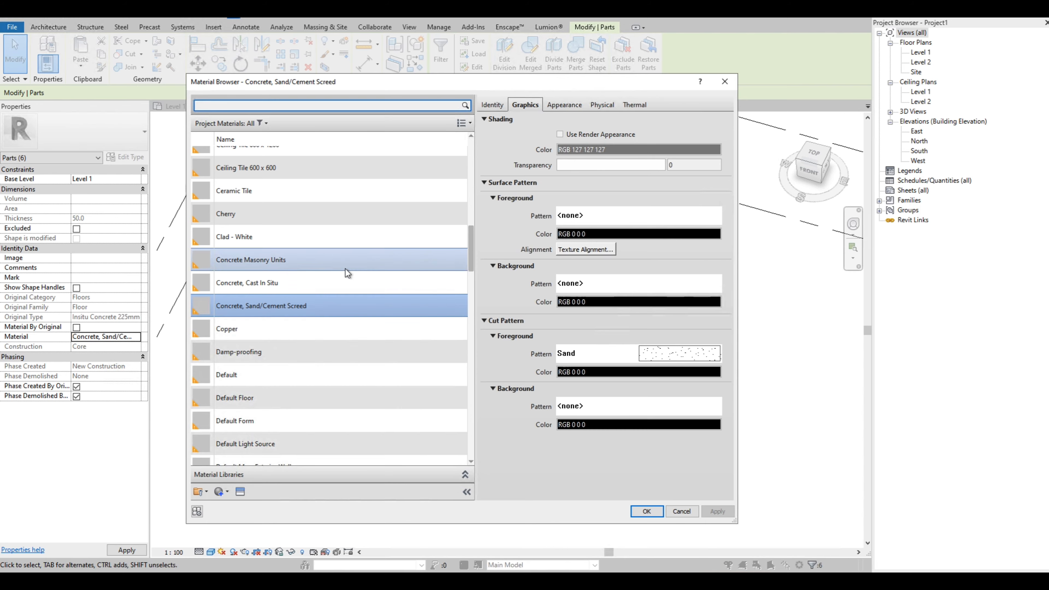
pyautogui.click(203, 217)
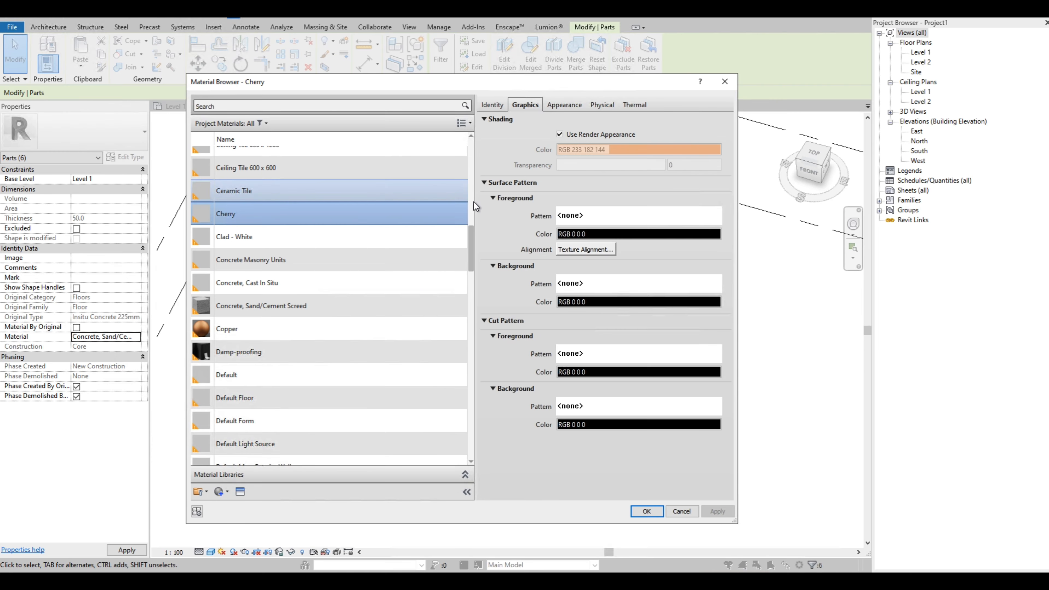
pyautogui.scroll(2, 374, 213)
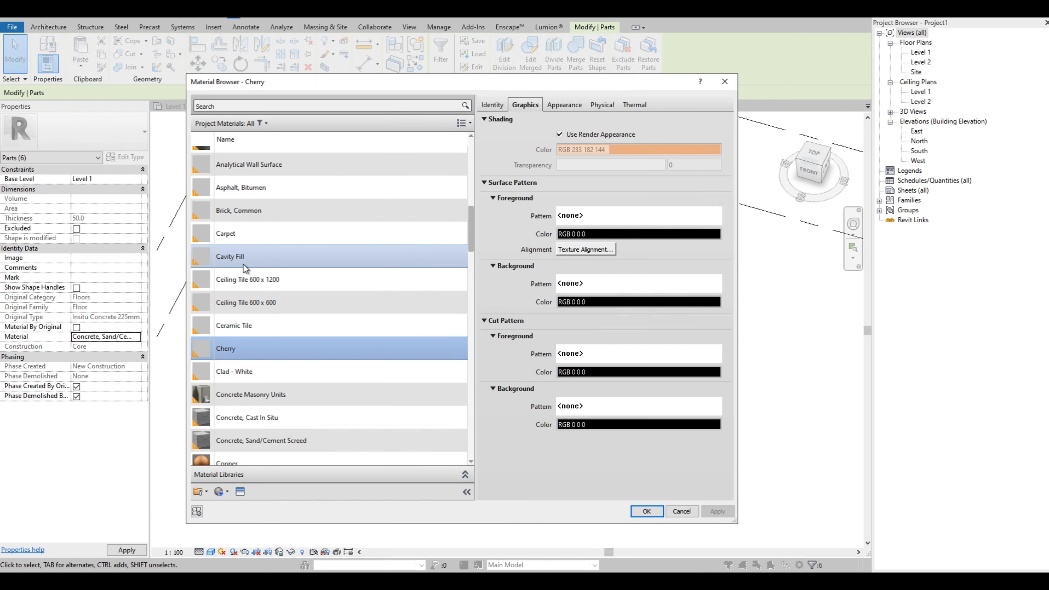
pyautogui.click(647, 511)
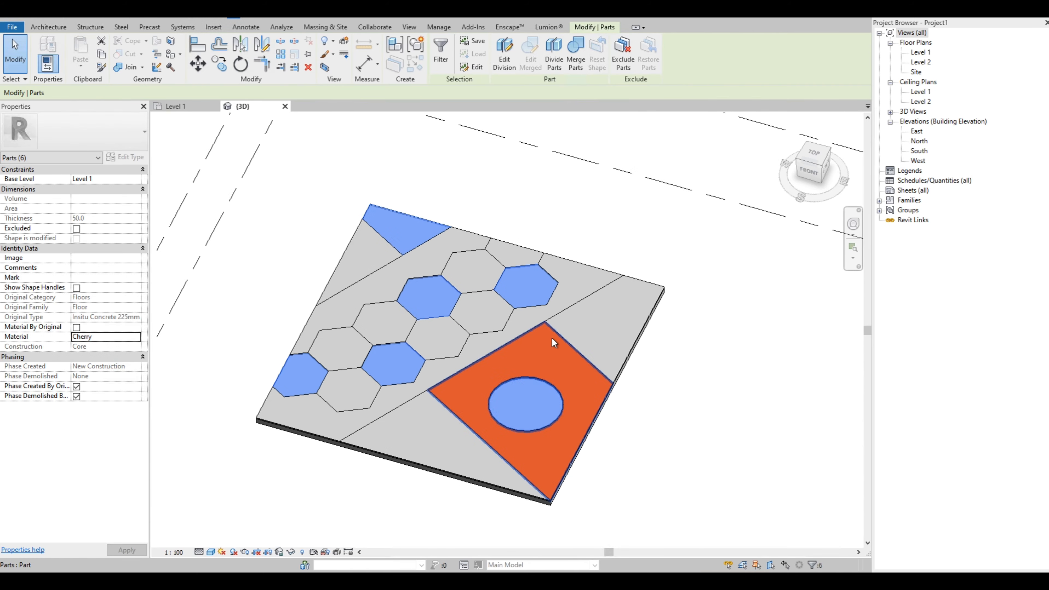
pyautogui.click(741, 306)
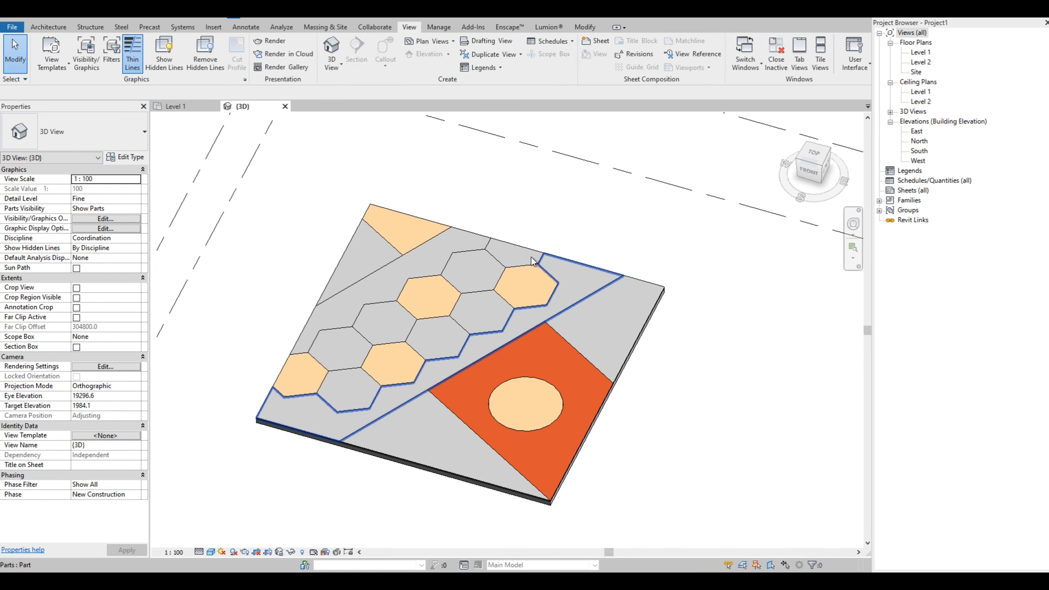
# Step: Override the original material of three gray hexagons and the two triangular parts at the strip's edges, trying Carpet with its render appearance for shading
pyautogui.click(486, 266)
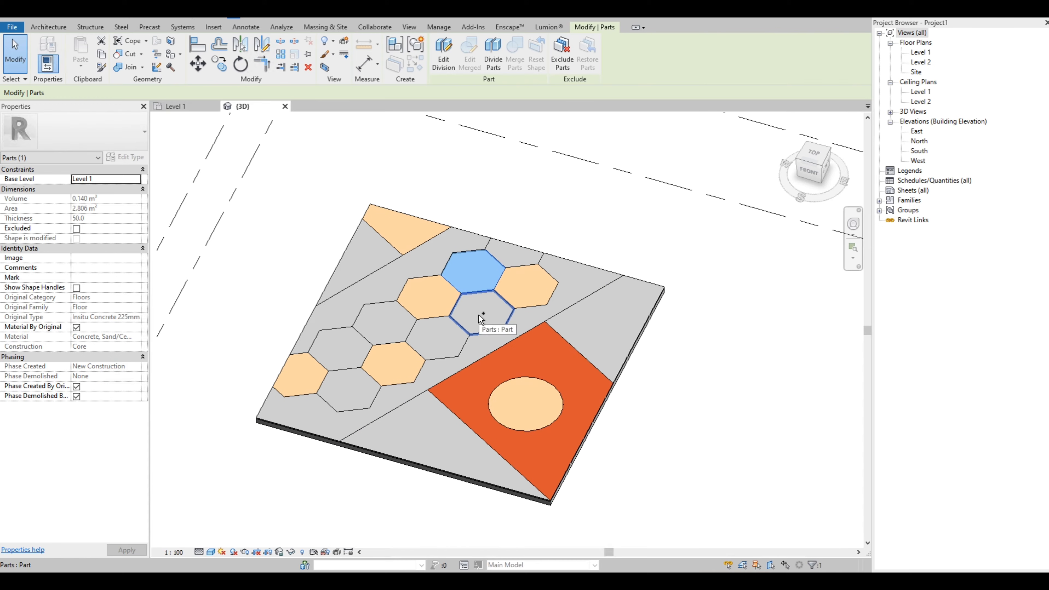
pyautogui.keyDown('ctrl'); pyautogui.click(447, 332); pyautogui.keyUp('ctrl')
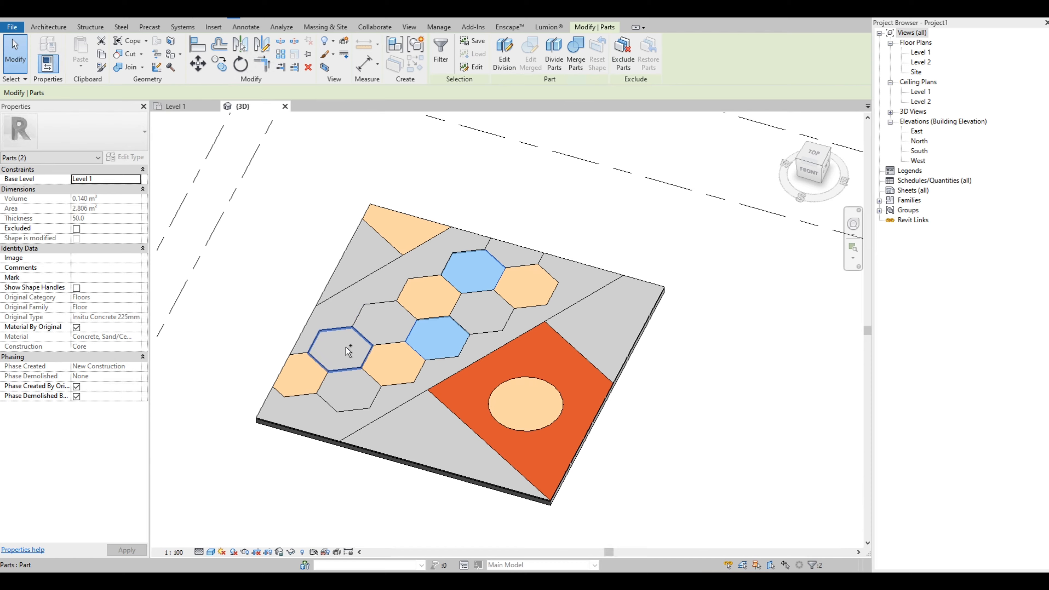
pyautogui.keyDown('ctrl'); pyautogui.click(344, 268); pyautogui.keyUp('ctrl')
pyautogui.keyDown('ctrl'); pyautogui.click(437, 433); pyautogui.keyUp('ctrl')
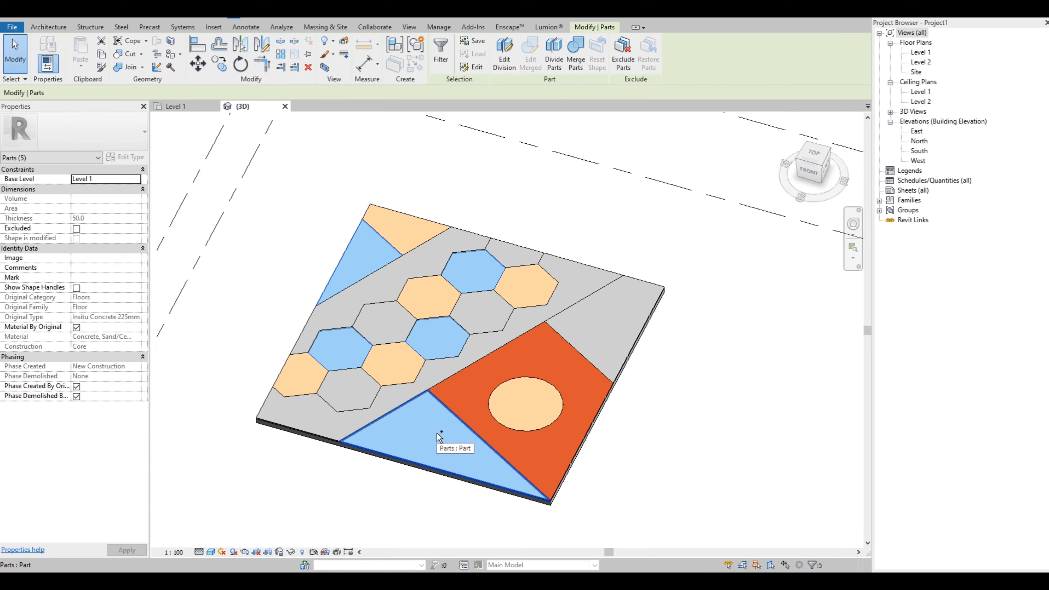
pyautogui.click(76, 327)
pyautogui.click(124, 336)
pyautogui.click(139, 338)
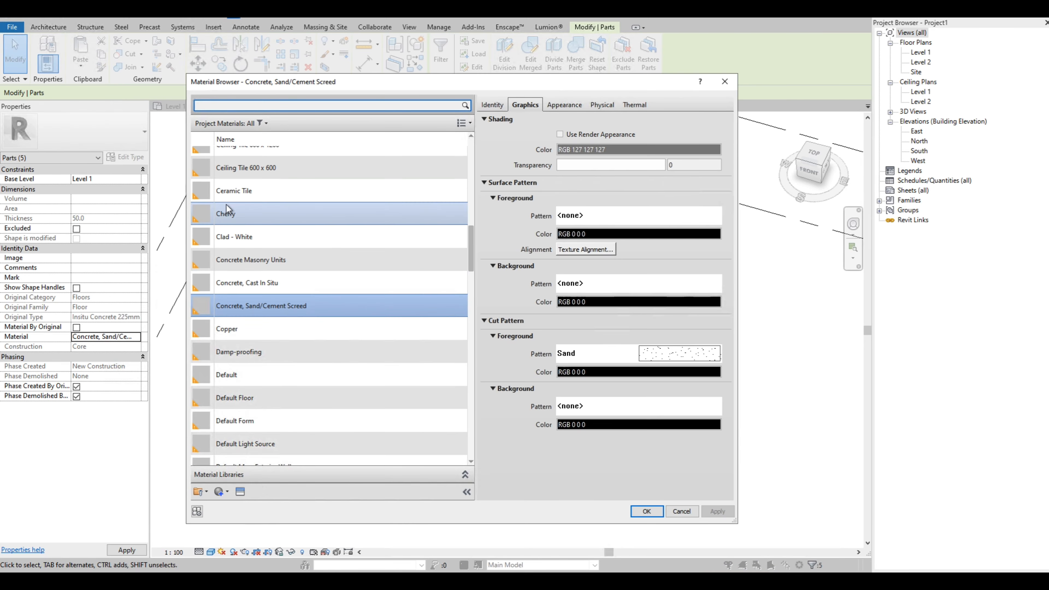
pyautogui.scroll(1, 226, 204)
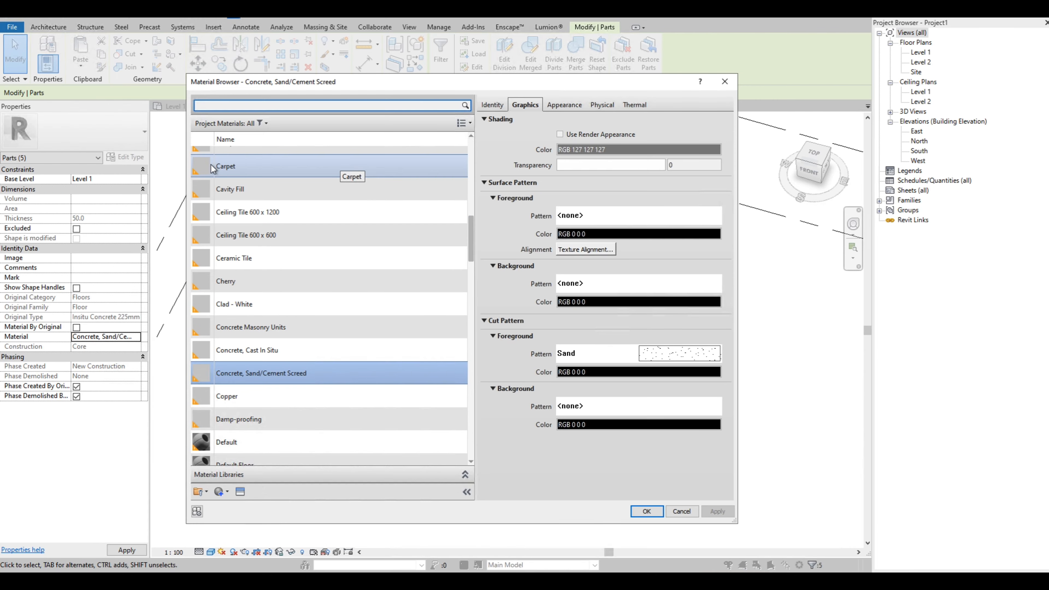
pyautogui.click(219, 166)
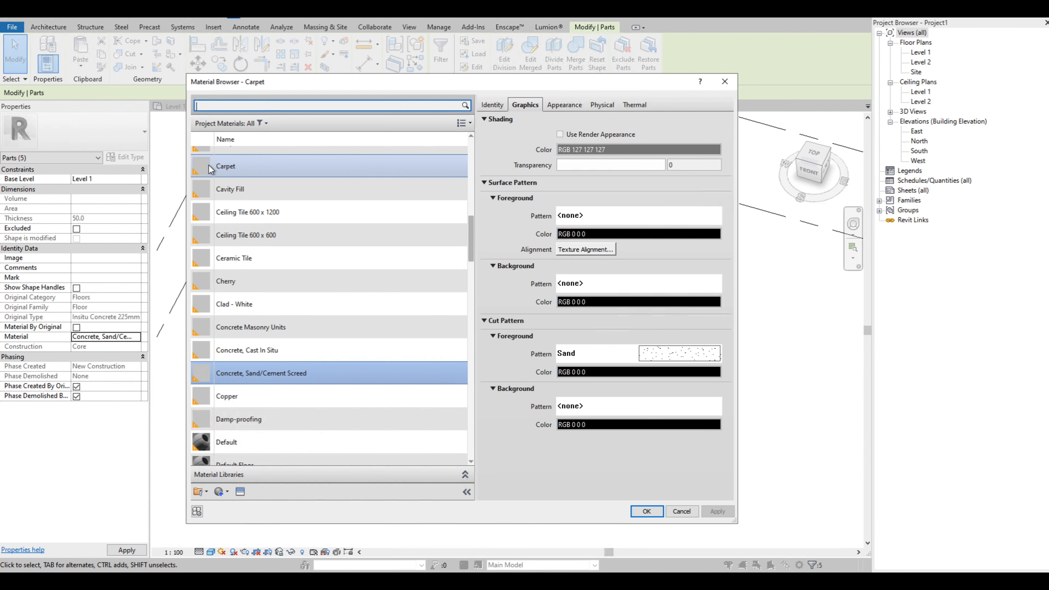
pyautogui.click(560, 134)
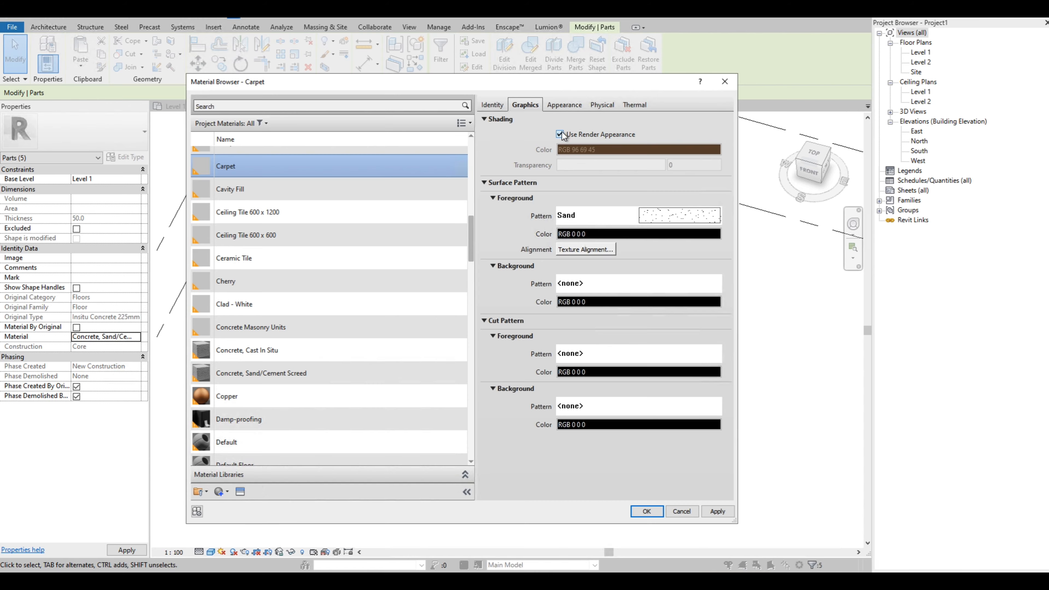
# Step: Assign Brick, Common to the five selected parts, using its render appearance for shading
pyautogui.scroll(1, 201, 188)
pyautogui.click(223, 158)
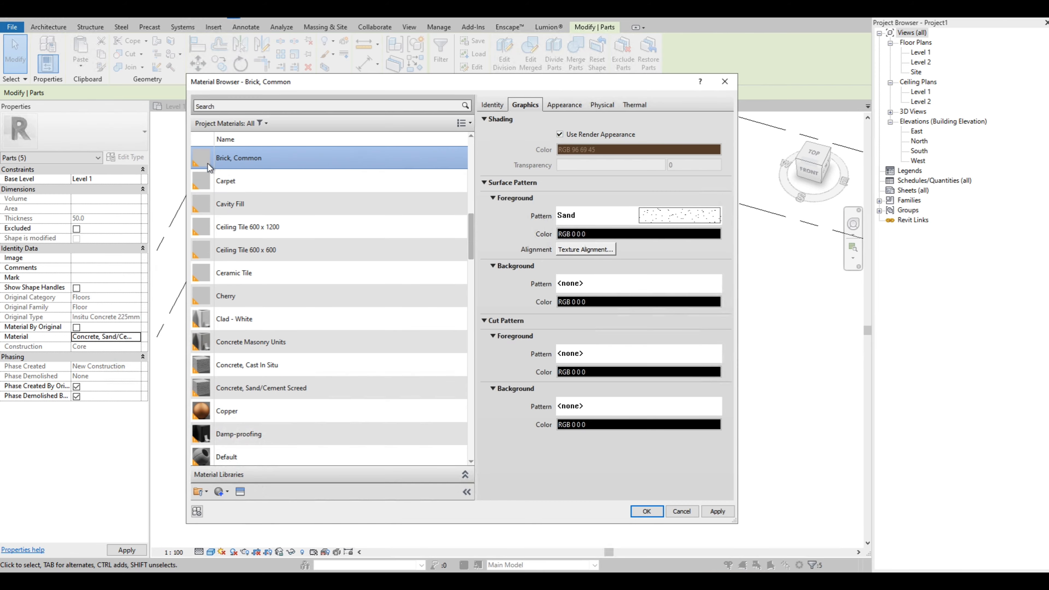
pyautogui.click(604, 135)
pyautogui.click(561, 136)
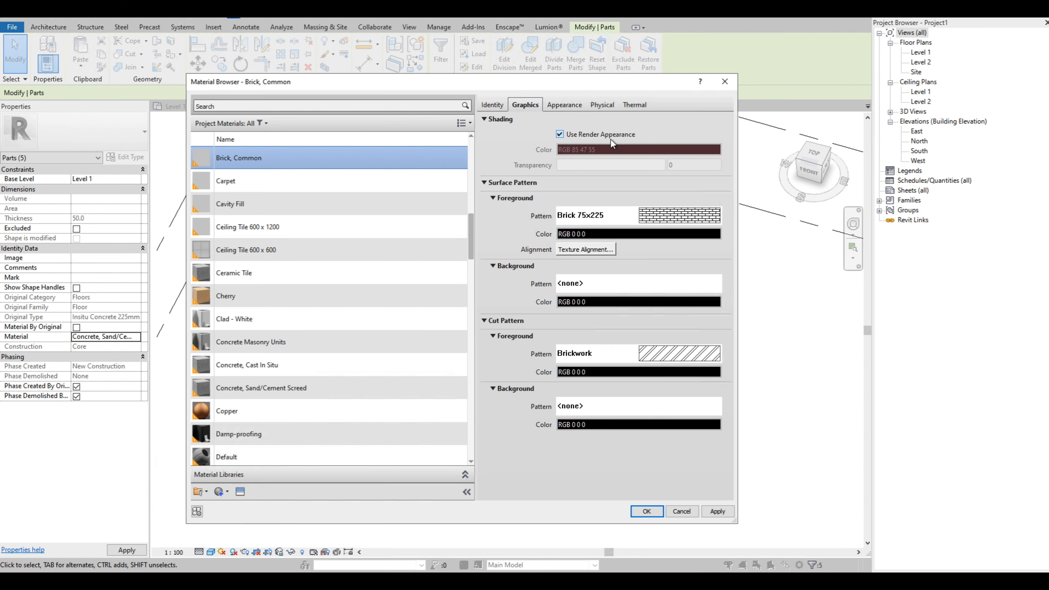
pyautogui.click(646, 511)
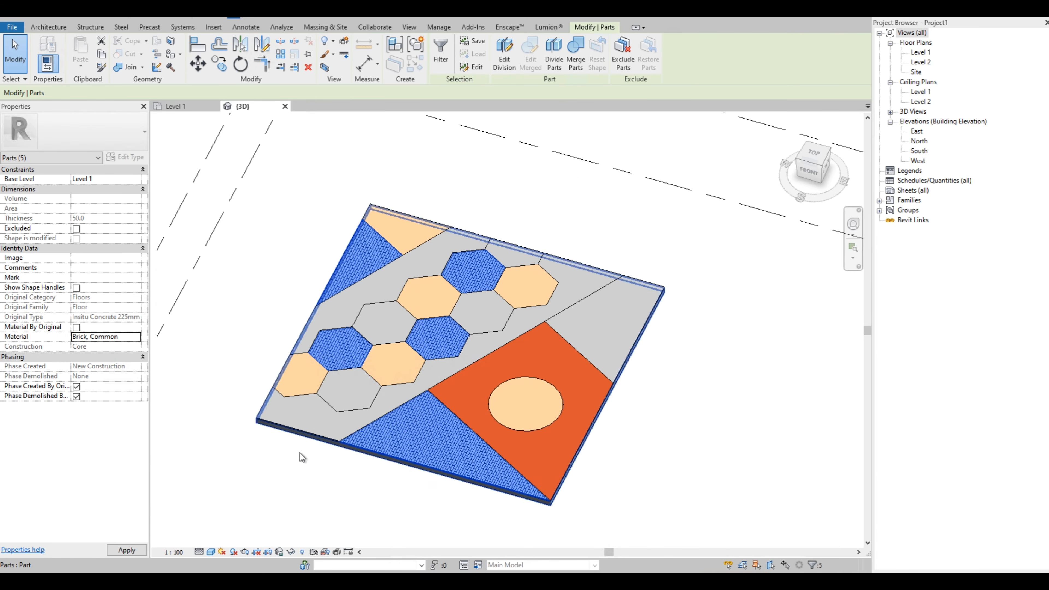
pyautogui.click(266, 461)
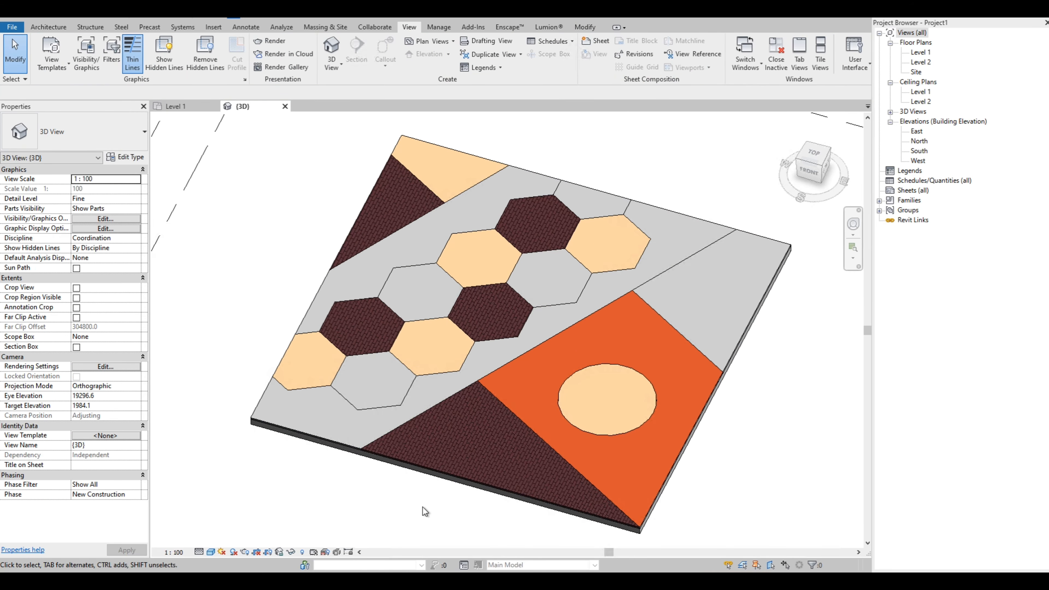
# Step: Turn off the original material for the gray four-sided corner part next to the copper part
pyautogui.scroll(3, 475, 442)
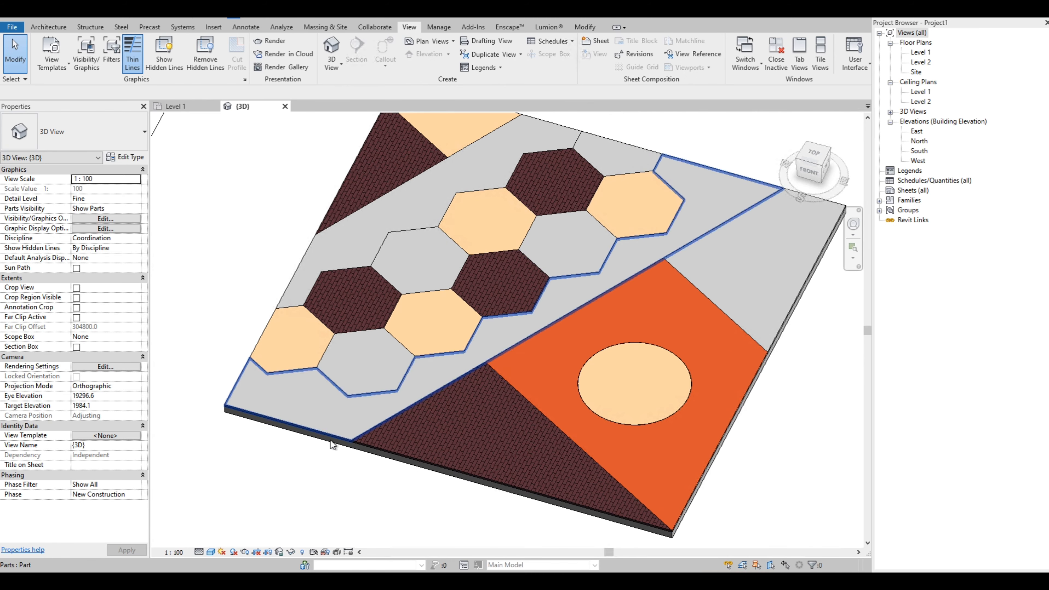
pyautogui.scroll(-2, 554, 406)
pyautogui.click(631, 305)
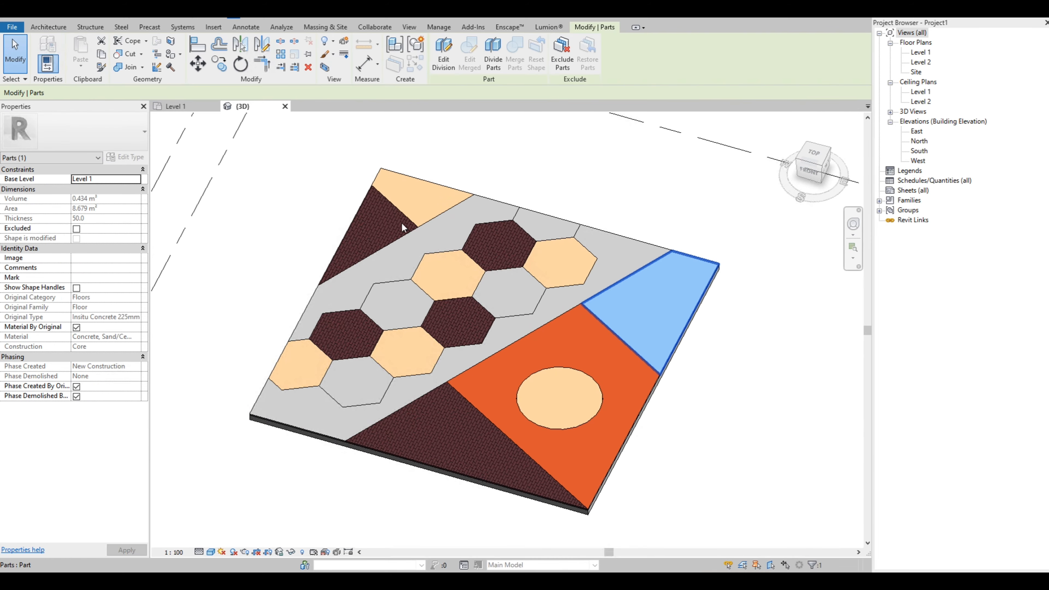
pyautogui.click(76, 327)
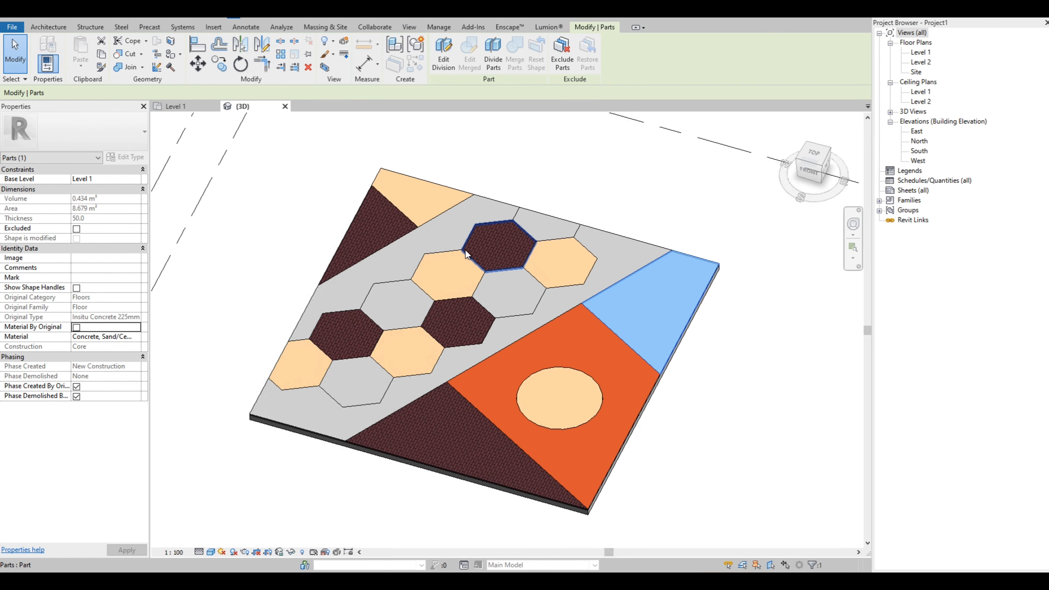
# Step: Turn off the original material for the two large strip parts bordering the hexagons on either side
pyautogui.click(442, 237)
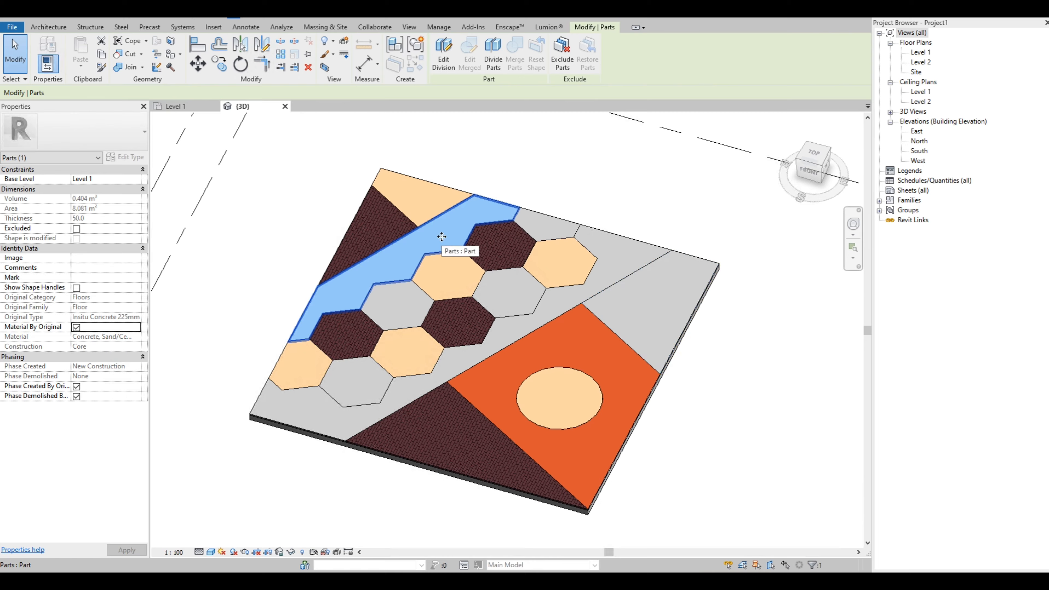
pyautogui.keyDown('ctrl'); pyautogui.click(348, 427); pyautogui.keyUp('ctrl')
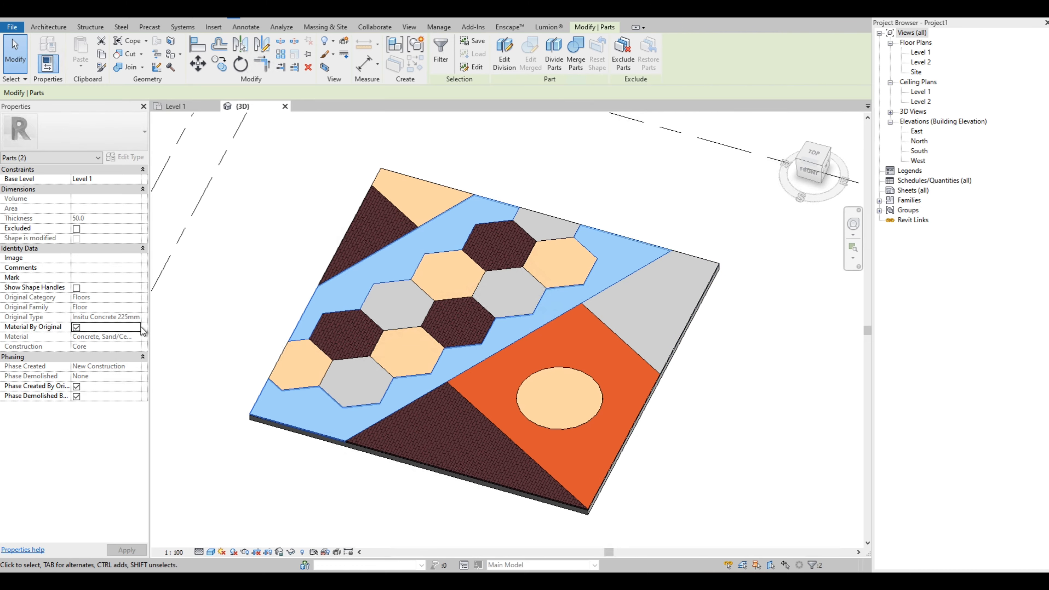
pyautogui.click(76, 327)
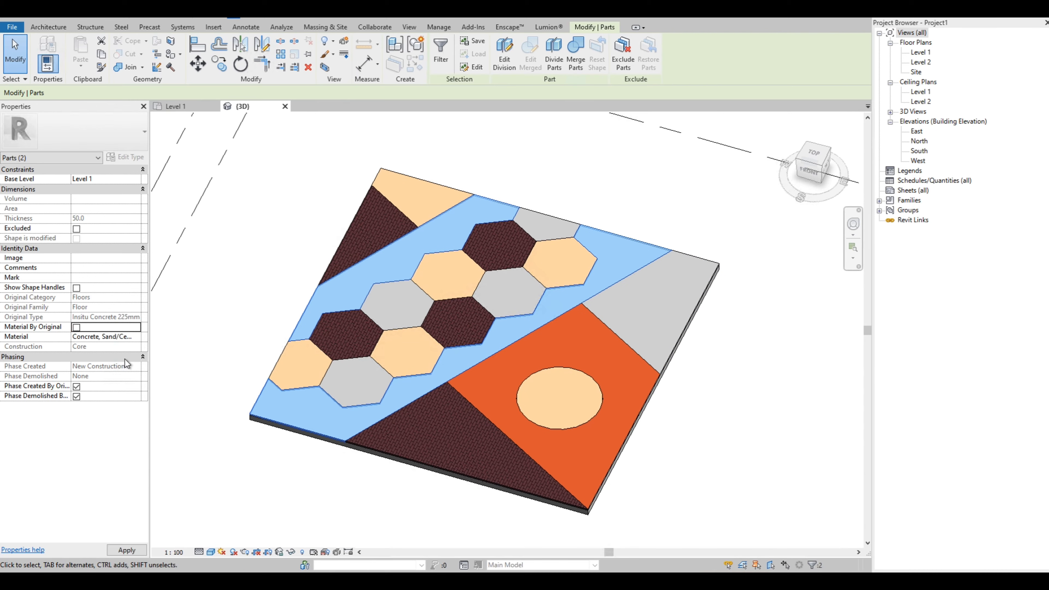
# Step: Assign the Default Mass Exterior Wall material to the two strip parts bordering the hexagons
pyautogui.click(140, 339)
pyautogui.click(137, 336)
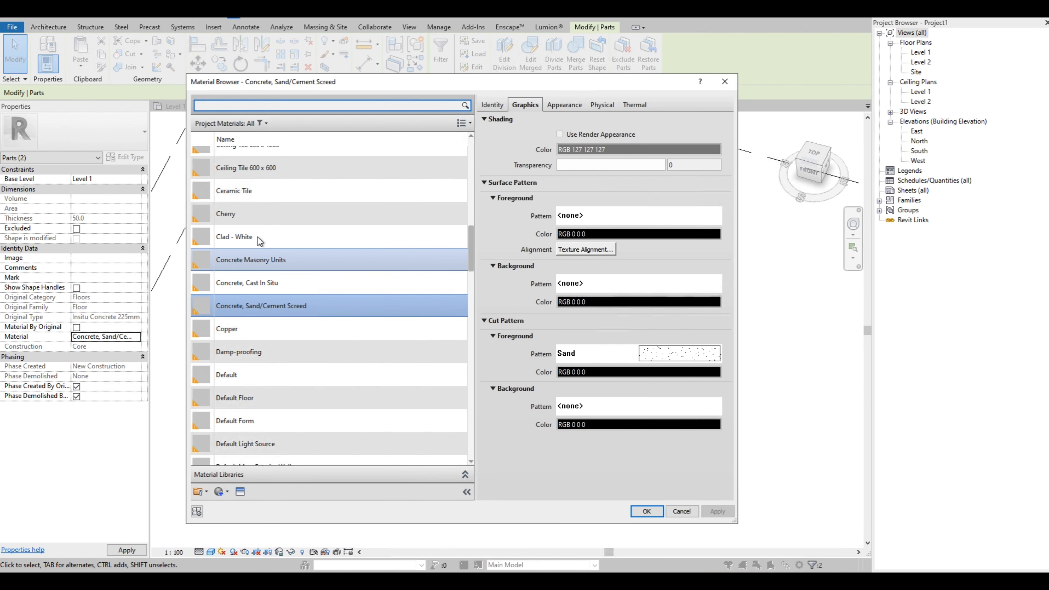
pyautogui.click(237, 215)
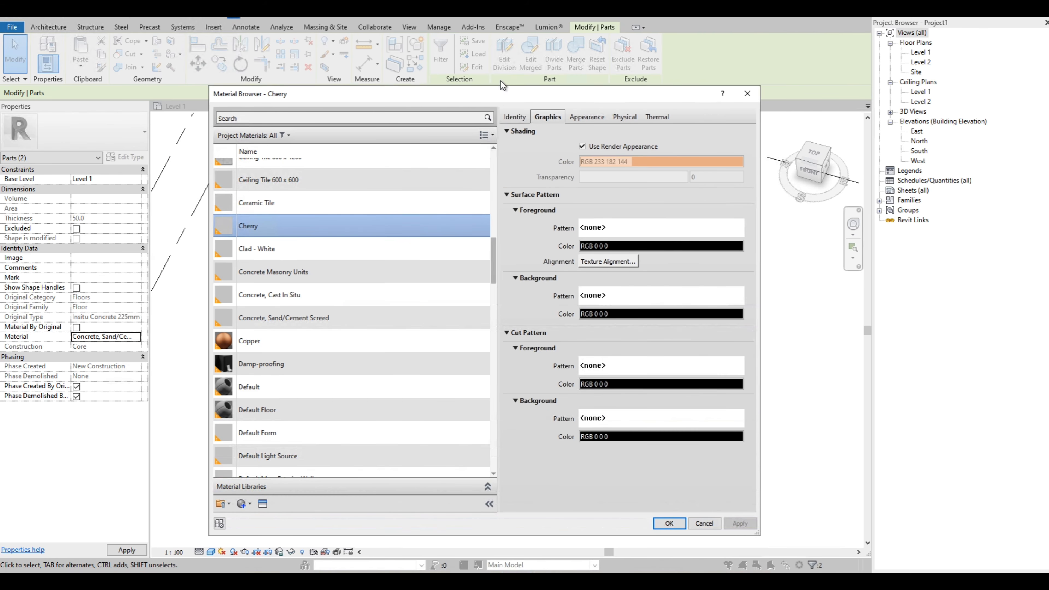
pyautogui.scroll(3, 216, 297)
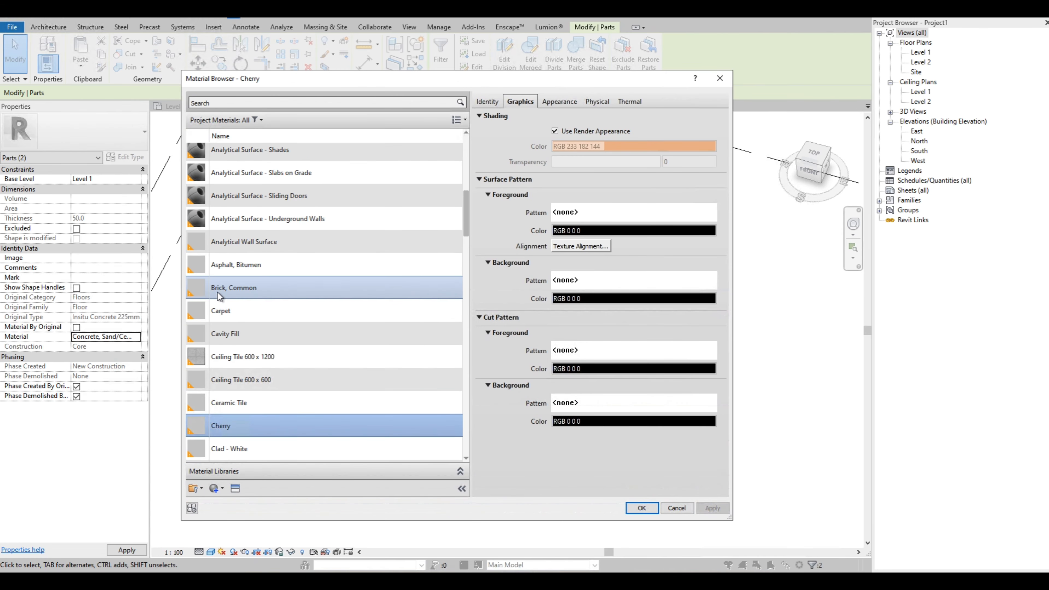
pyautogui.scroll(5, 233, 282)
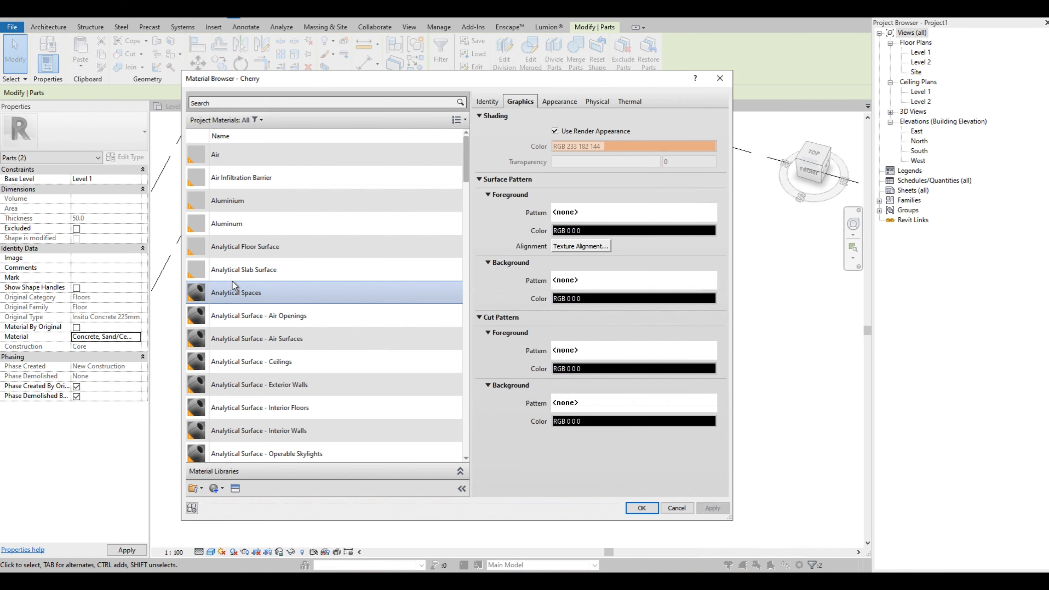
pyautogui.scroll(-6, 248, 276)
pyautogui.scroll(1, 339, 268)
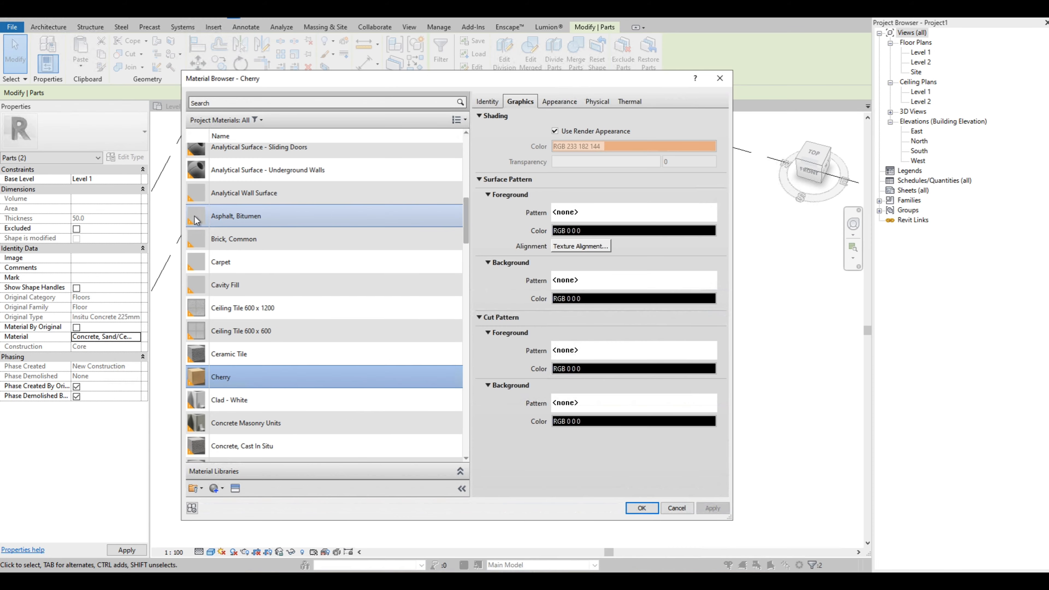
pyautogui.scroll(-5, 279, 312)
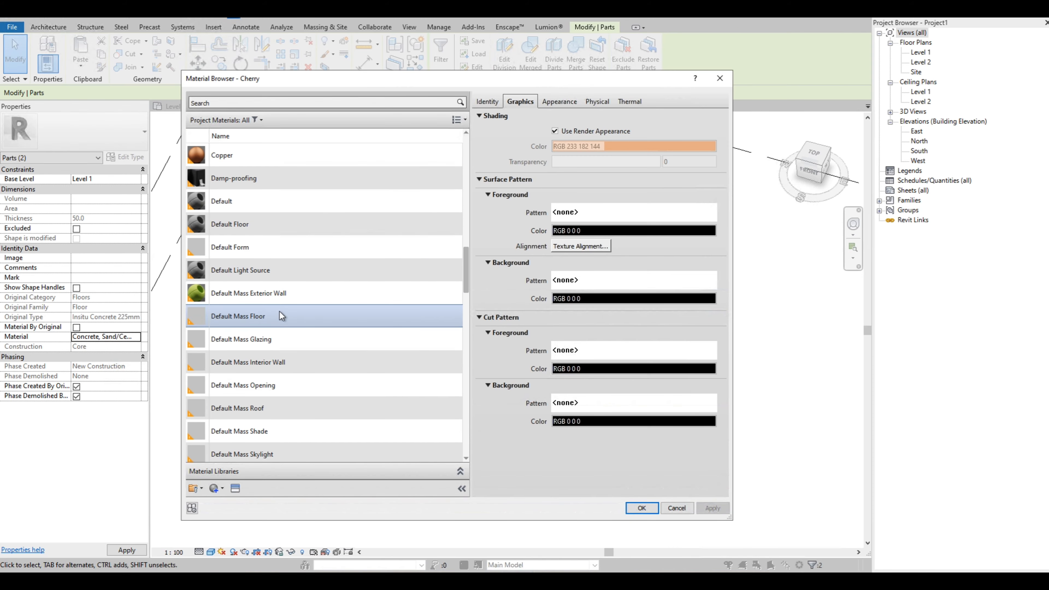
pyautogui.click(196, 294)
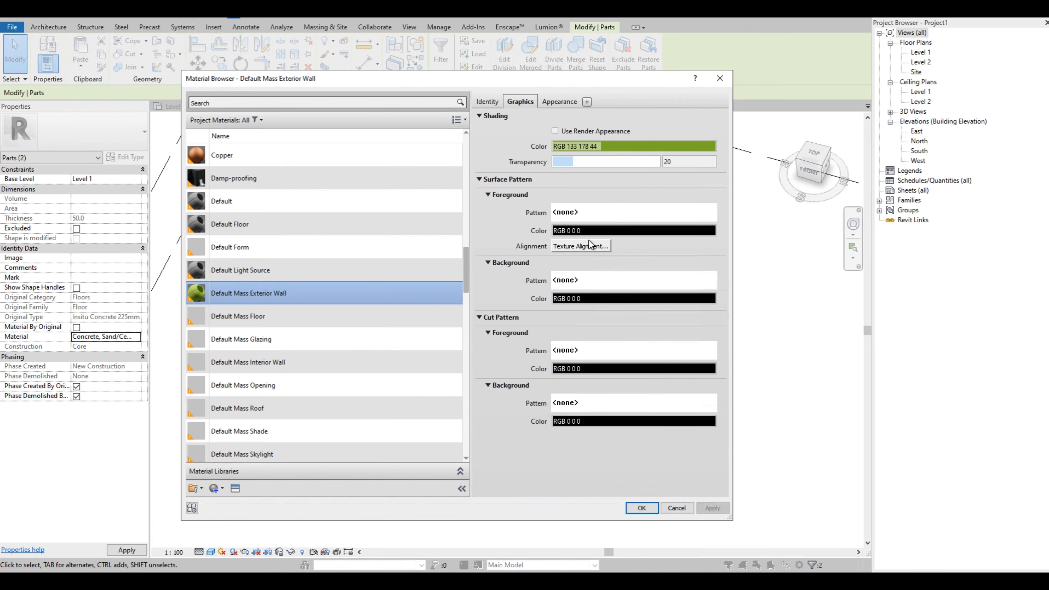
pyautogui.click(641, 508)
pyautogui.click(719, 357)
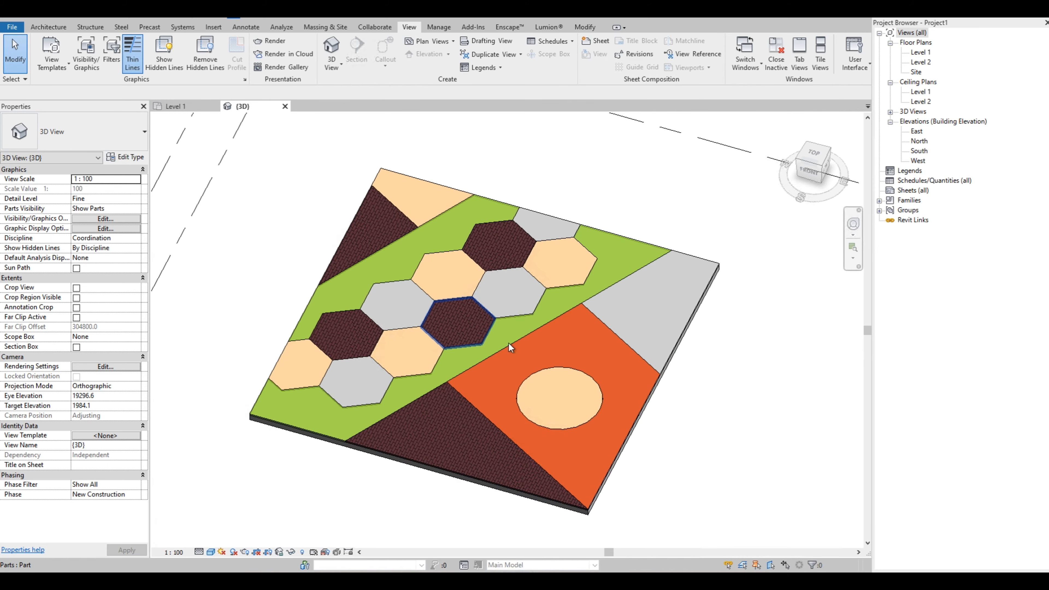
# Step: Examine the materials of the floor parts from different angles and distances in the 3D view
pyautogui.keyDown('shift'); pyautogui.moveTo(672, 478); pyautogui.dragTo(666, 454, button='middle'); pyautogui.keyUp('shift')
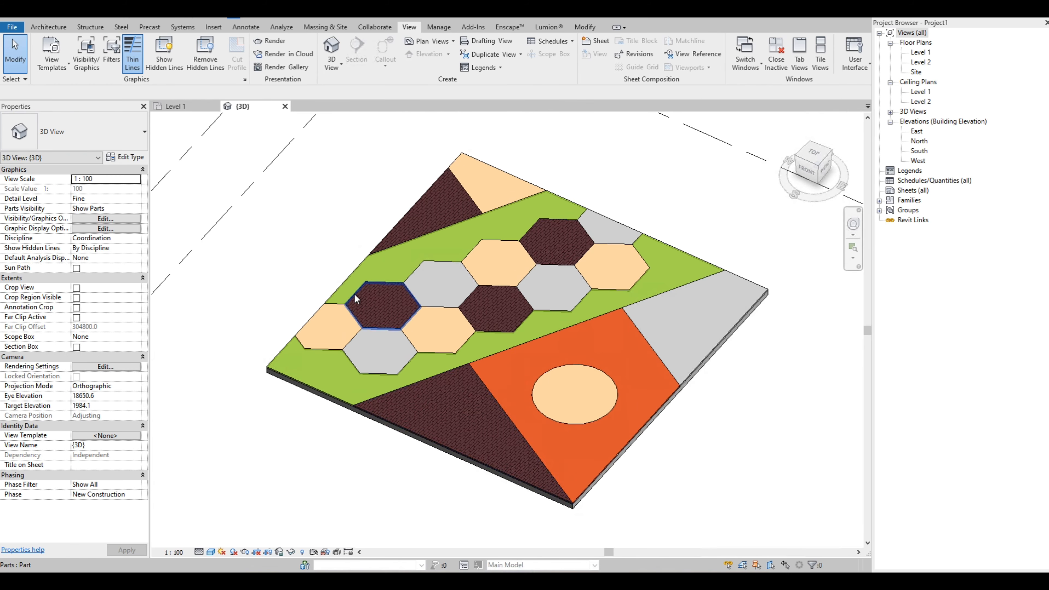
pyautogui.scroll(3, 377, 384)
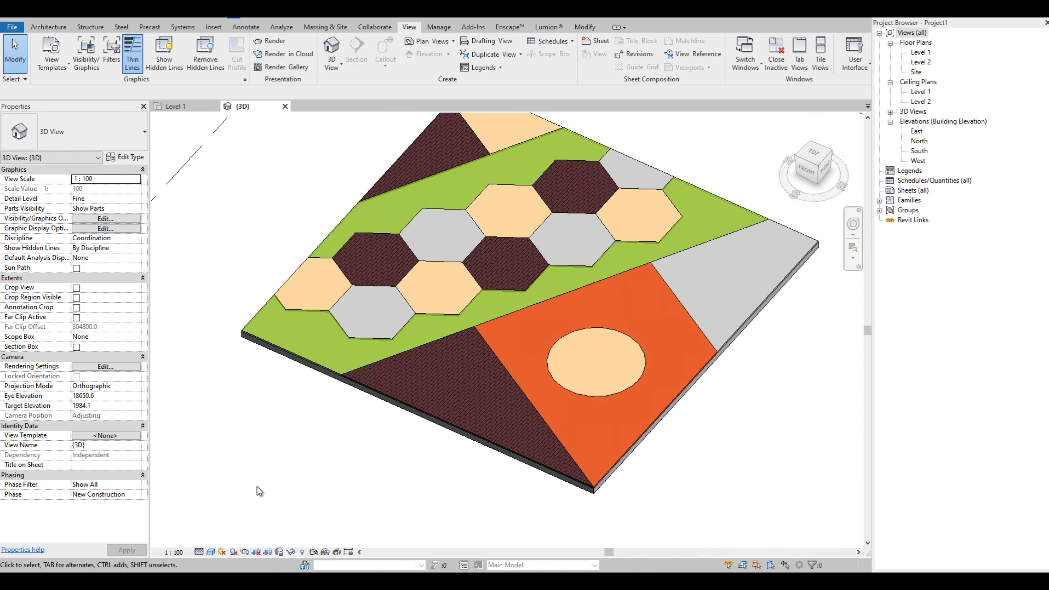
pyautogui.scroll(-2, 259, 491)
pyautogui.keyDown('shift'); pyautogui.moveTo(265, 417); pyautogui.dragTo(259, 410, button='middle'); pyautogui.keyUp('shift')
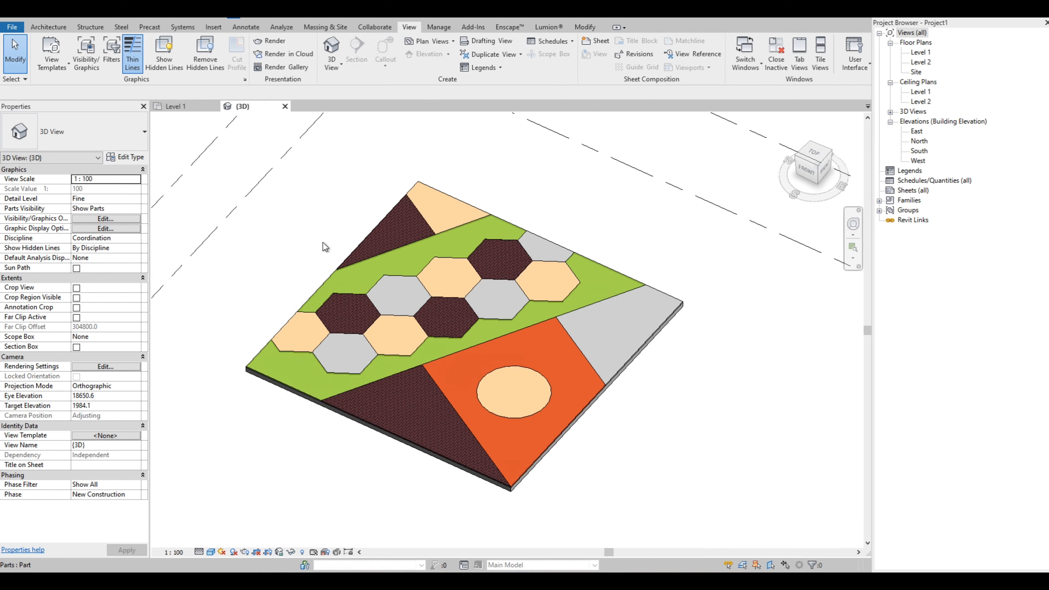
pyautogui.scroll(2, 322, 244)
pyautogui.scroll(-1, 288, 204)
pyautogui.moveTo(236, 395); pyautogui.dragTo(214, 368, button='middle')
pyautogui.scroll(-1, 239, 367)
pyautogui.click(265, 352)
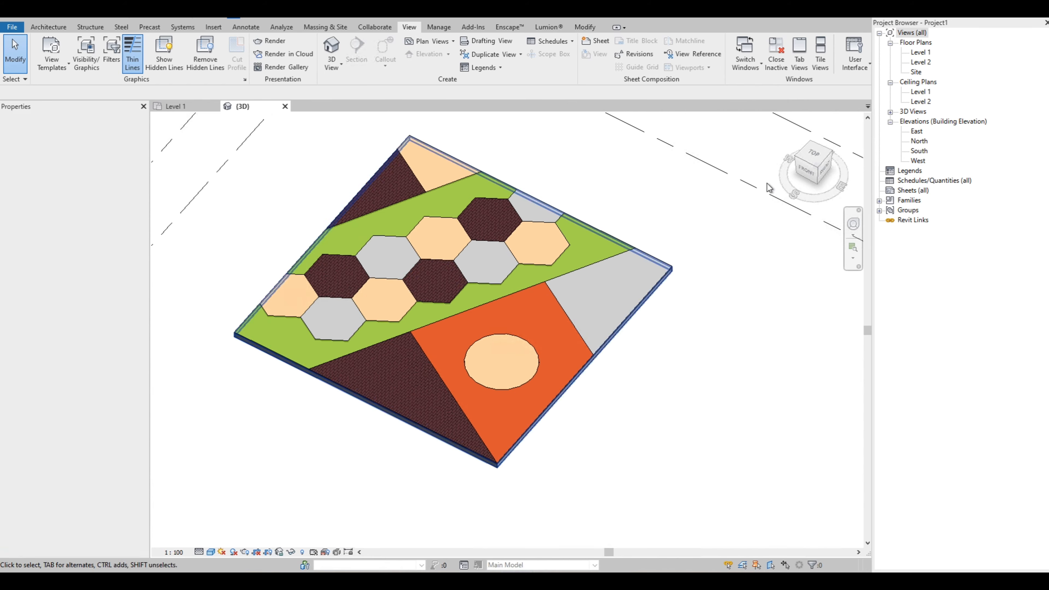
# Step: Orient the 3D view to the top-front-right isometric corner and frame the whole floor
pyautogui.click(818, 170)
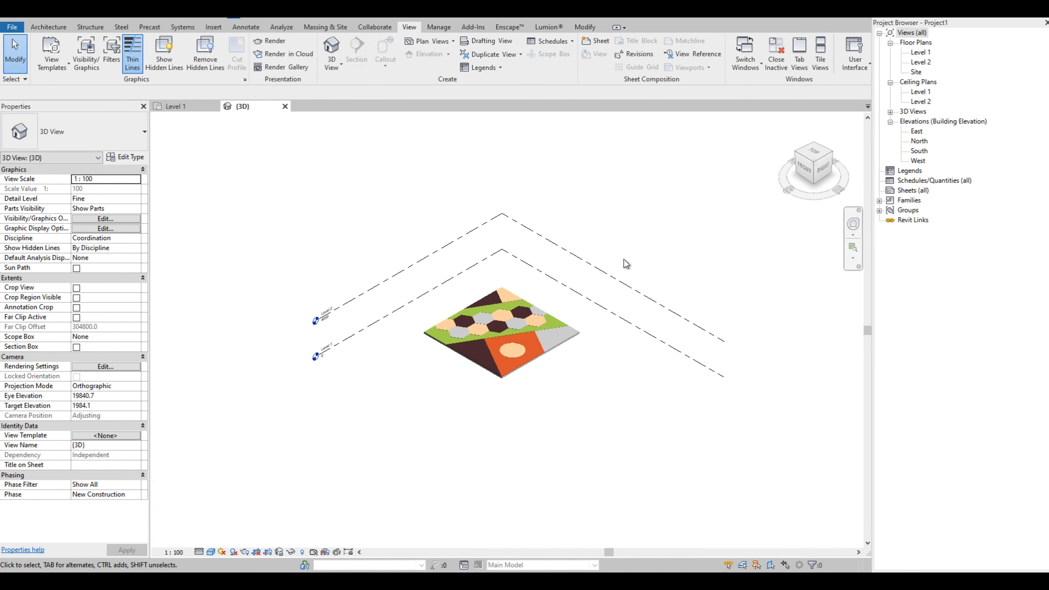
pyautogui.scroll(5, 433, 258)
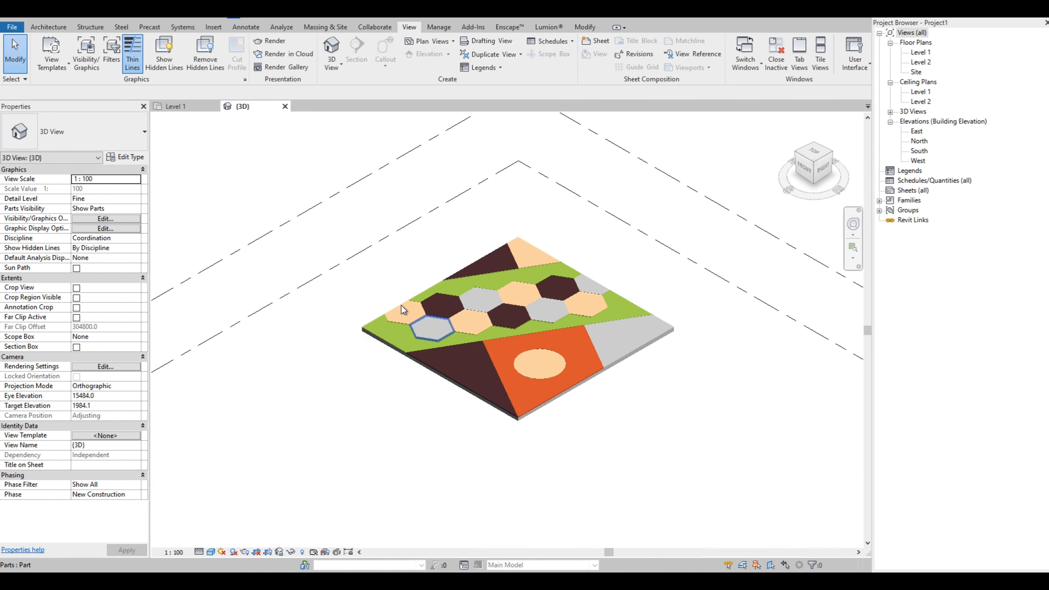
pyautogui.scroll(1, 798, 291)
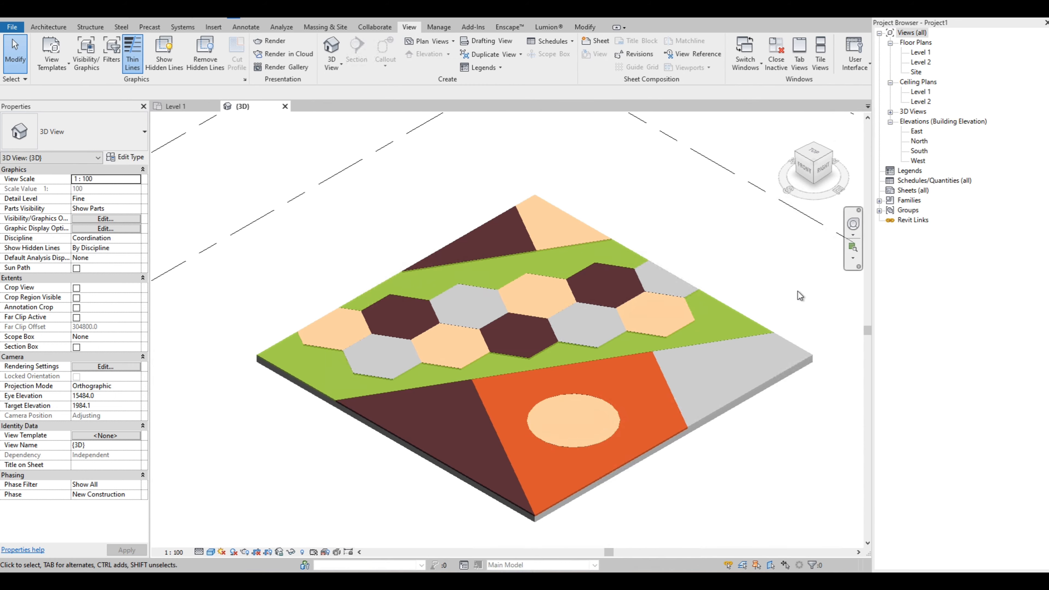
pyautogui.moveTo(794, 289); pyautogui.dragTo(784, 279, button='middle')
pyautogui.moveTo(776, 269); pyautogui.dragTo(771, 267, button='middle')
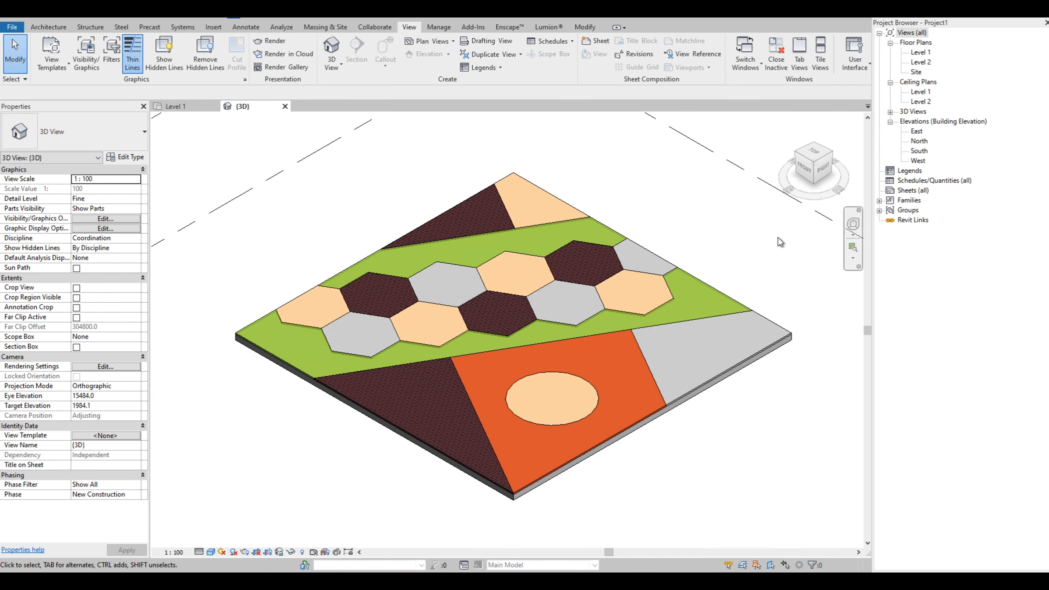
# Step: Set the visual style of the 3D view to Realistic
pyautogui.click(211, 552)
pyautogui.click(225, 540)
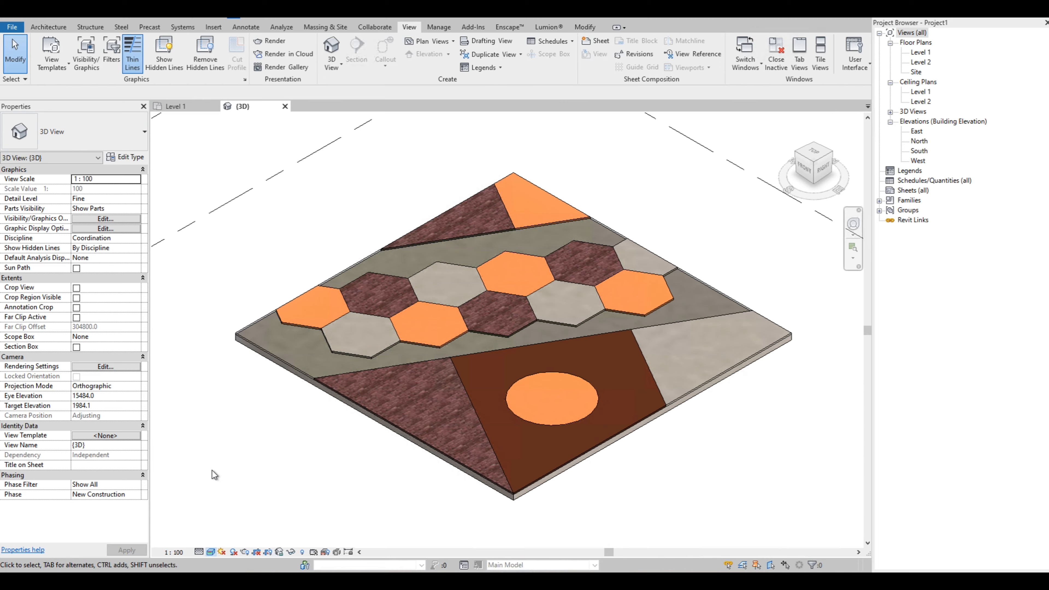
# Step: Switch the 3D view's visual style to Consistent Colors and finally to Shaded
pyautogui.click(210, 553)
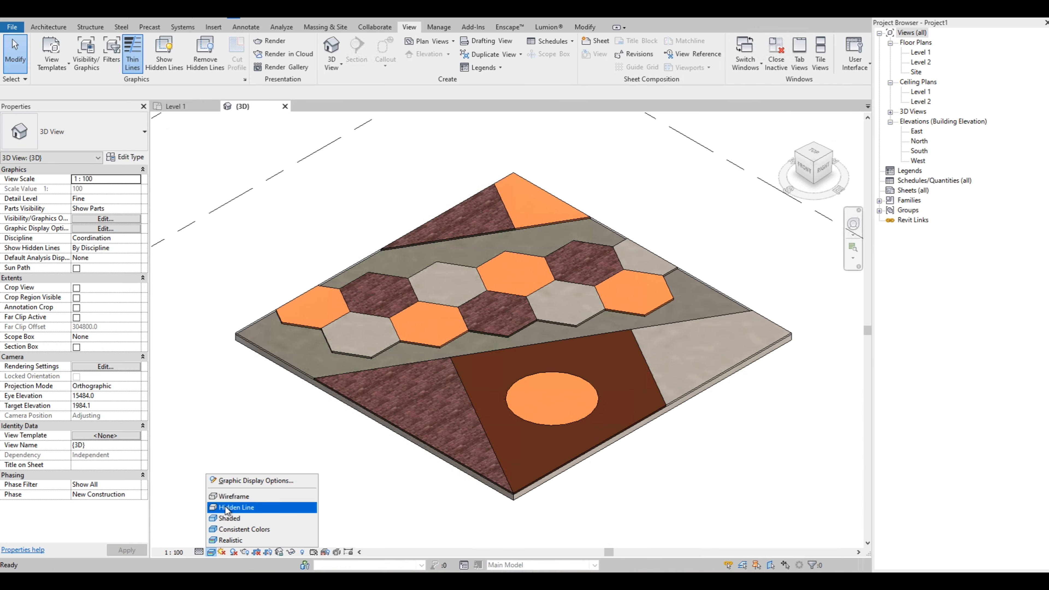
pyautogui.click(240, 529)
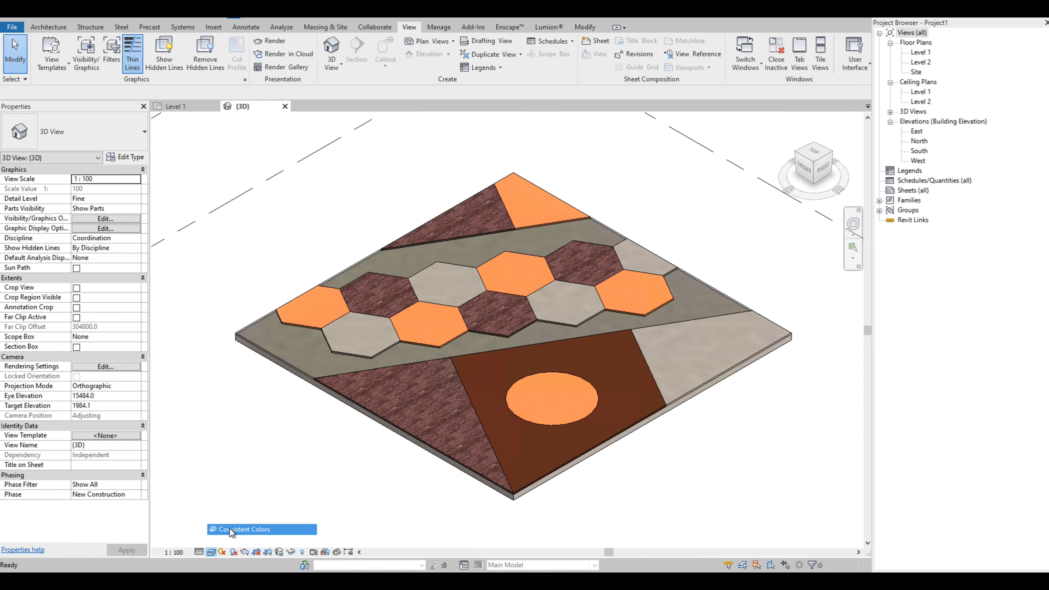
pyautogui.click(209, 552)
pyautogui.click(223, 519)
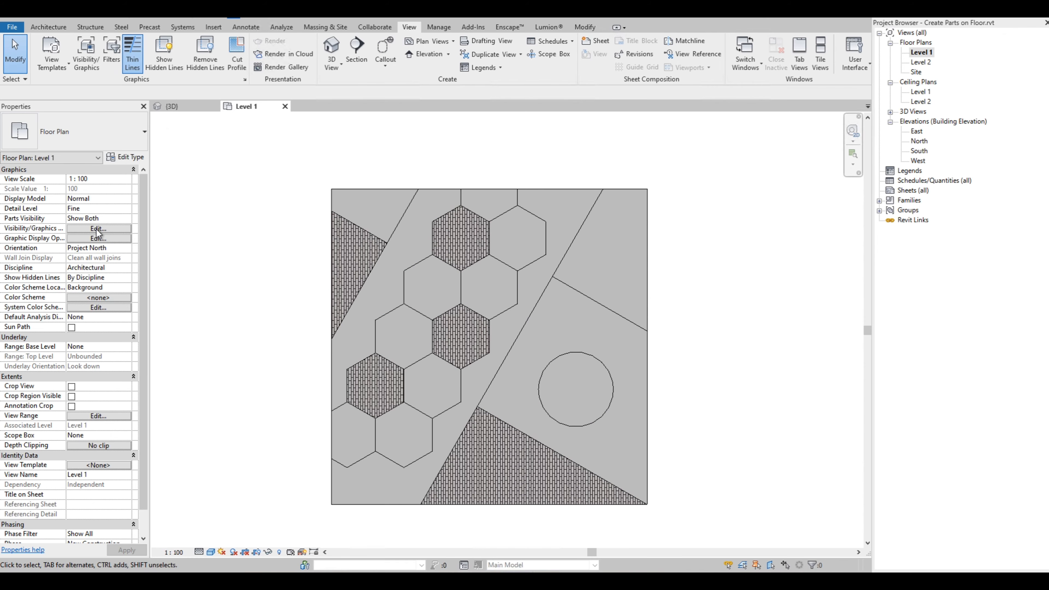
# Step: Turn off the Parts category in the visibility overrides of the Level 1 floor plan
pyautogui.click(97, 229)
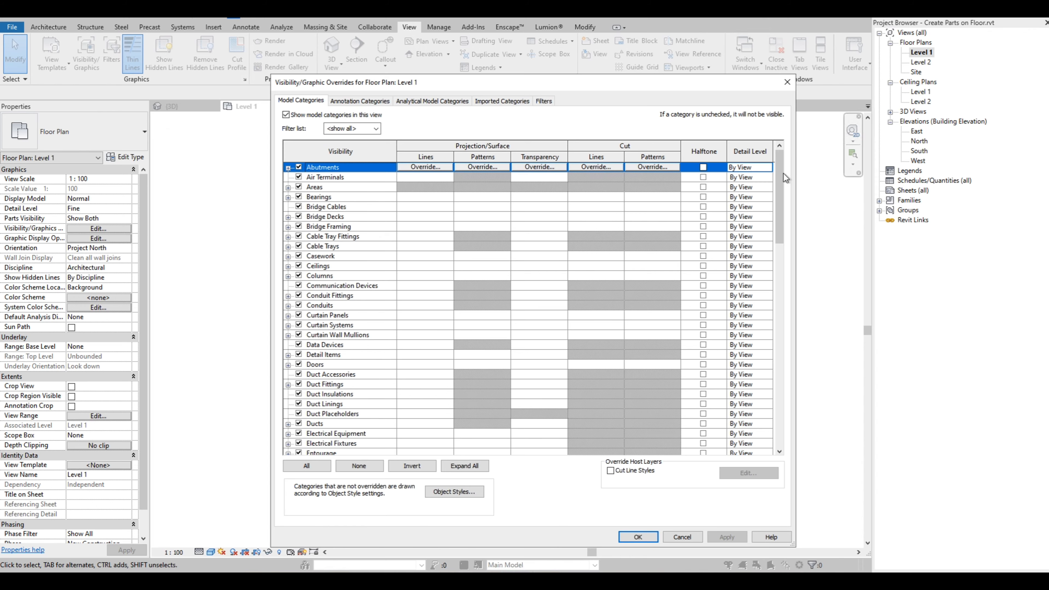
pyautogui.scroll(-15, 780, 272)
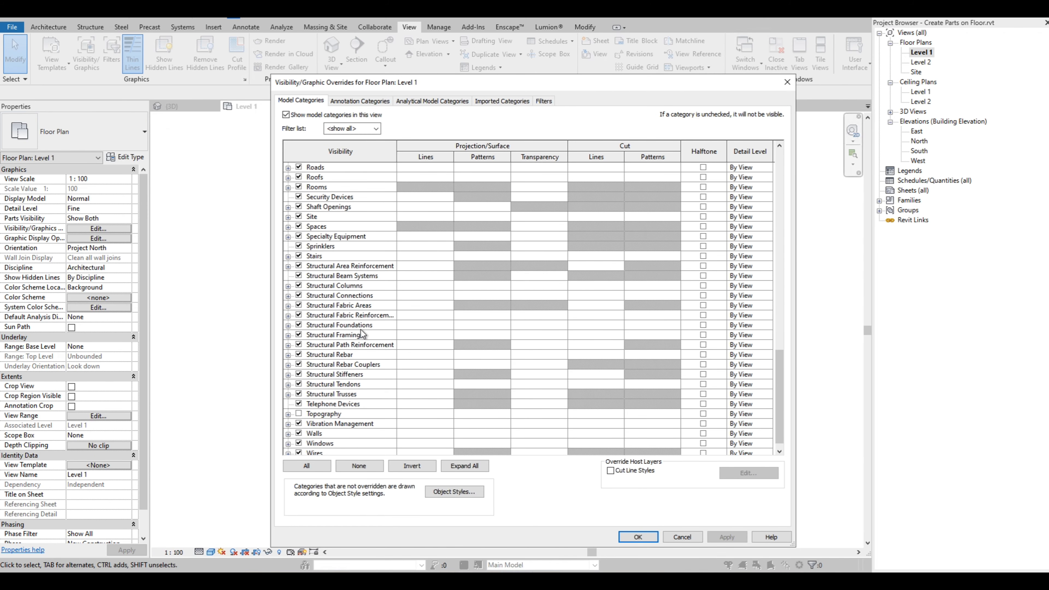
pyautogui.scroll(4, 319, 217)
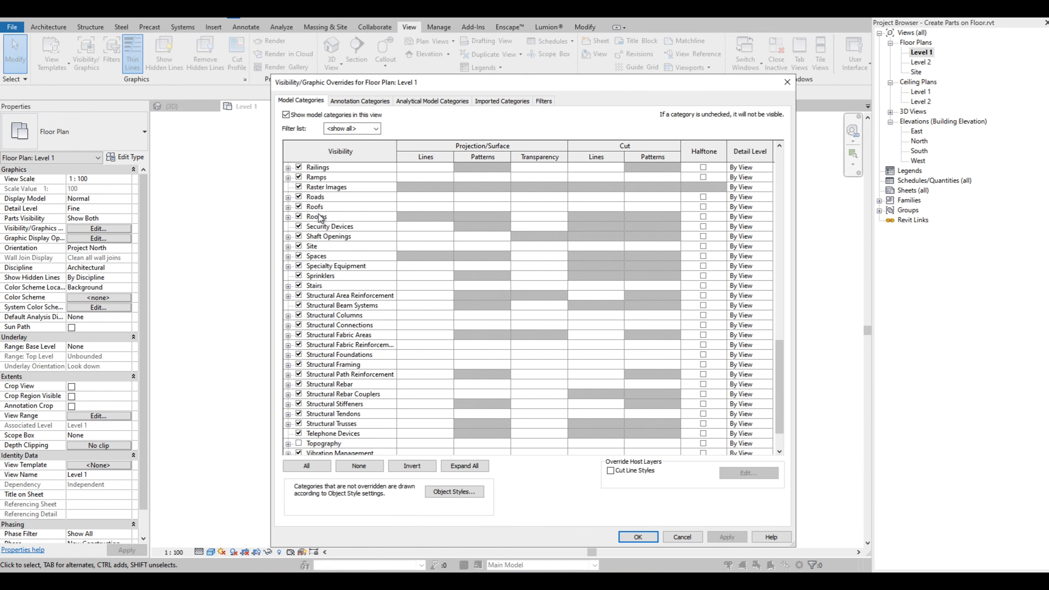
pyautogui.scroll(5, 321, 258)
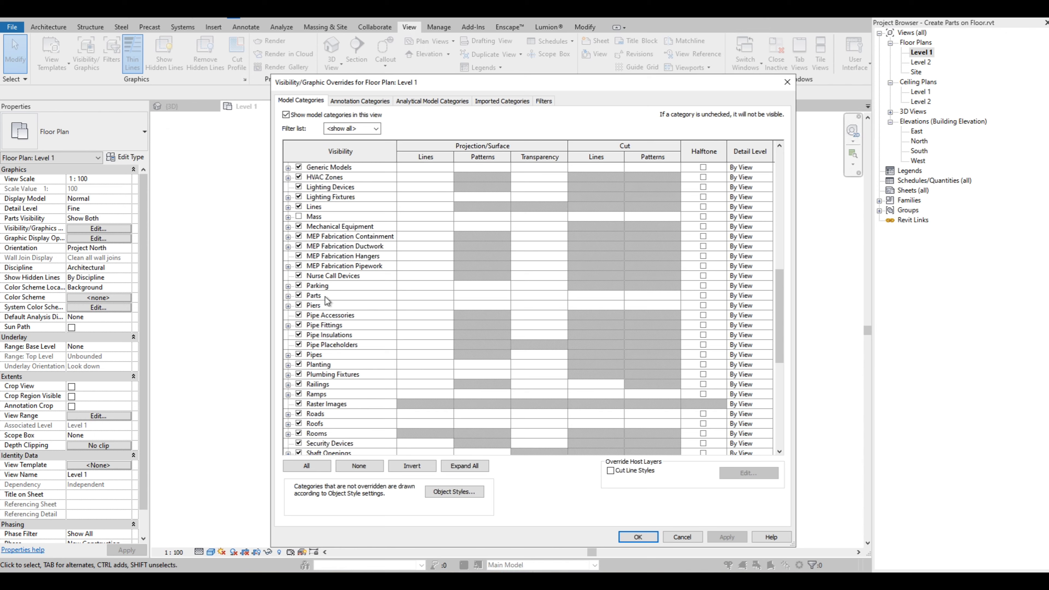
pyautogui.click(298, 296)
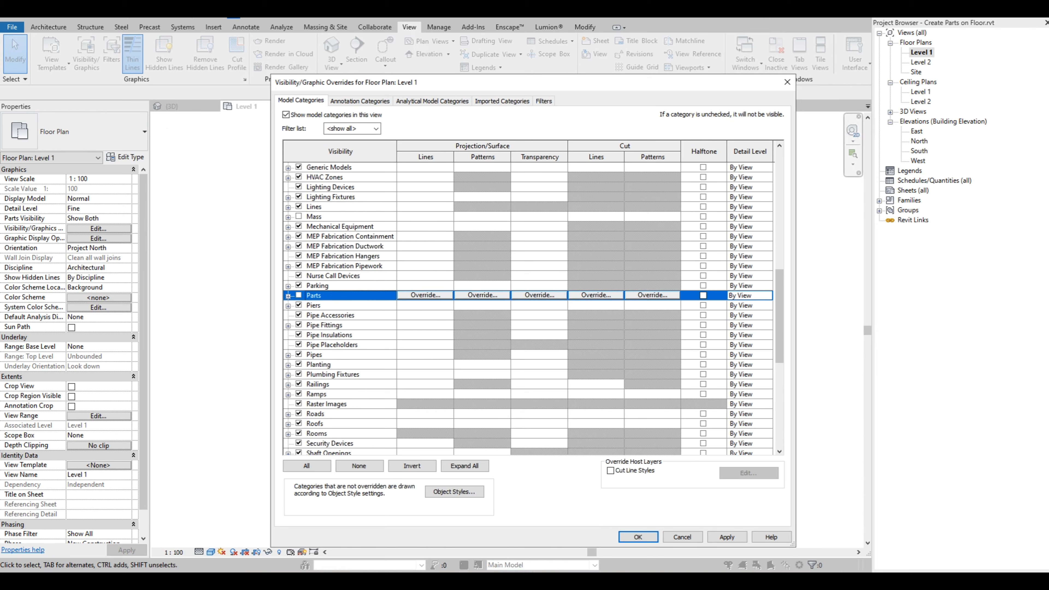
pyautogui.click(643, 537)
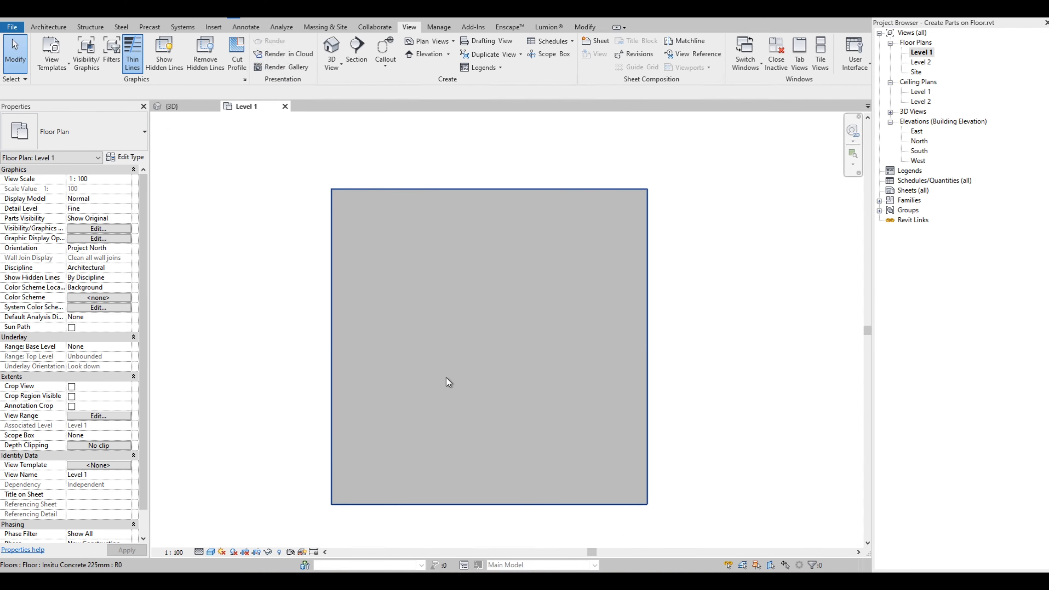
pyautogui.scroll(-3, 441, 386)
pyautogui.scroll(2, 414, 358)
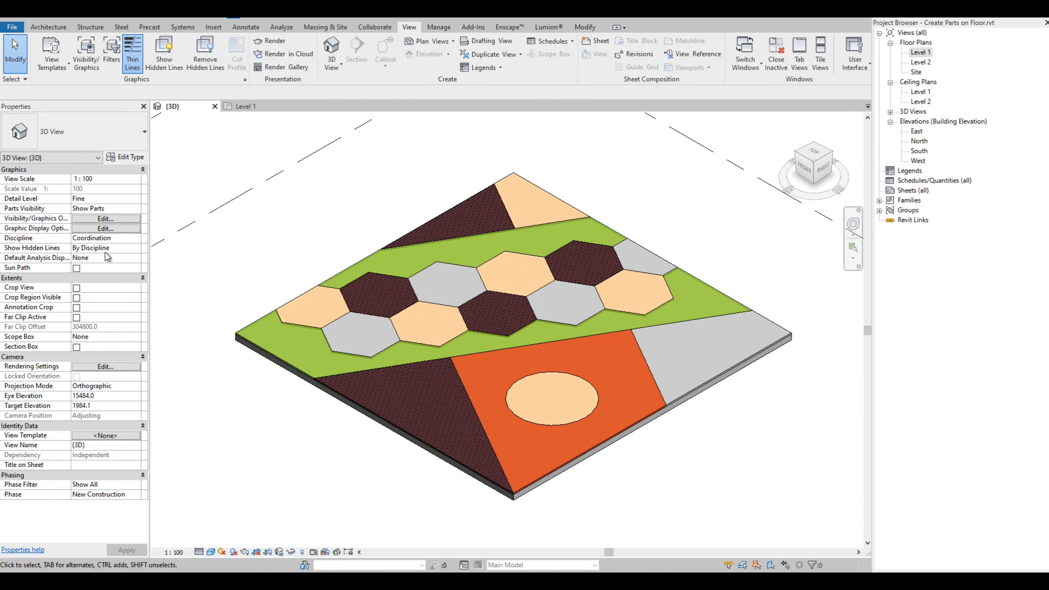
# Step: Turn off the Parts category in the visibility overrides of the 3D view and inspect the original floor
pyautogui.click(104, 219)
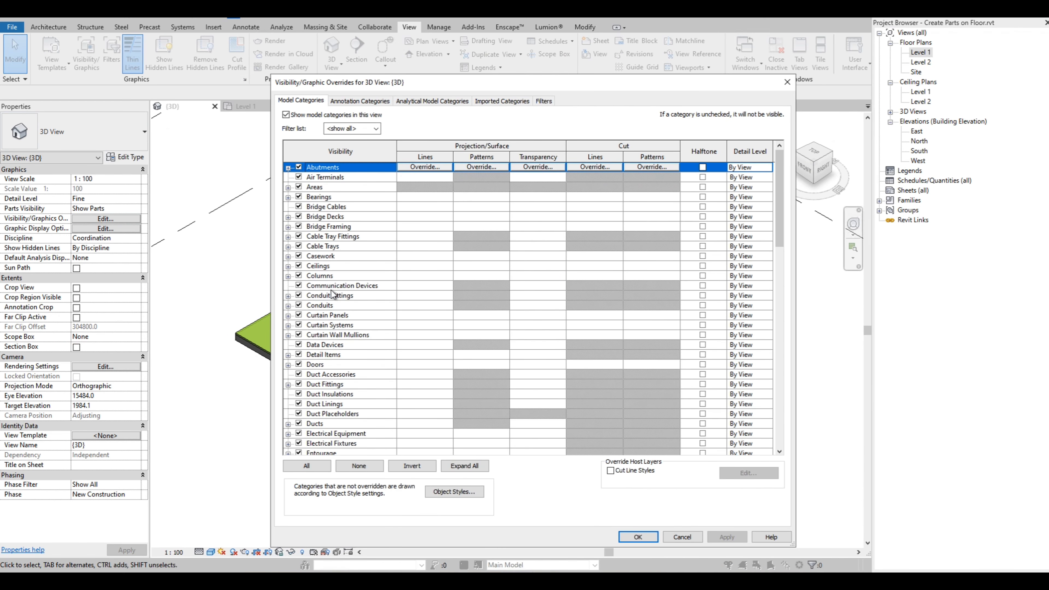
pyautogui.click(331, 288)
pyautogui.press('p')
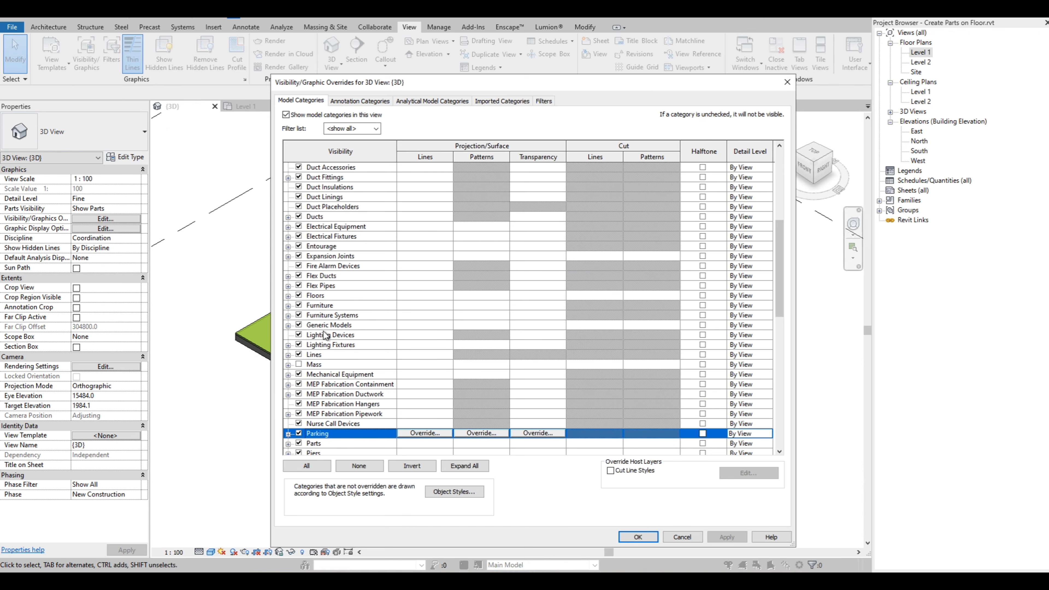
pyautogui.click(298, 444)
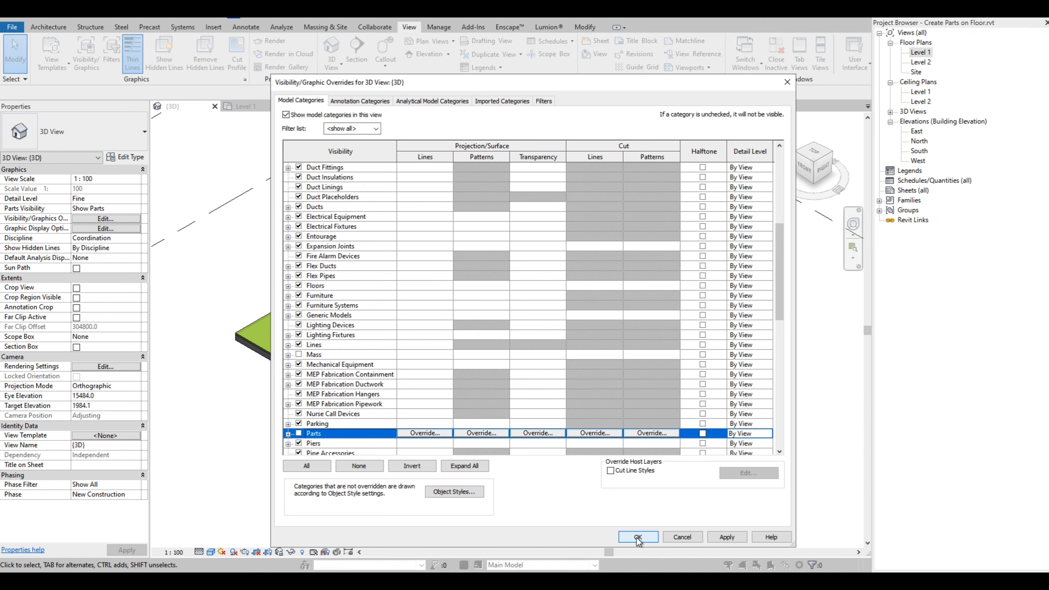
pyautogui.click(638, 537)
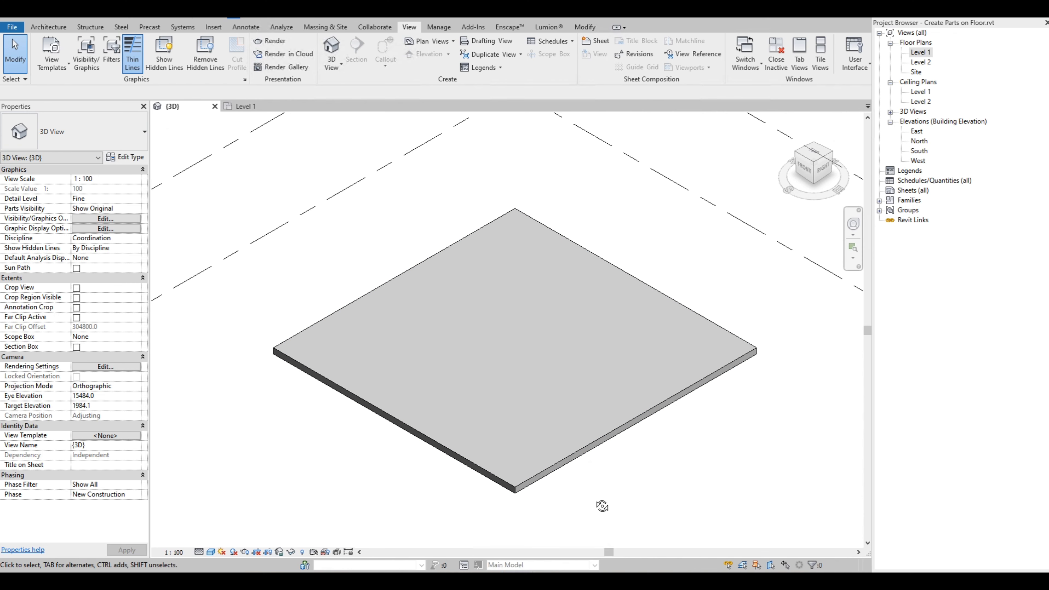
pyautogui.keyDown('shift'); pyautogui.moveTo(602, 503); pyautogui.dragTo(597, 465, button='middle'); pyautogui.keyUp('shift')
pyautogui.click(594, 467)
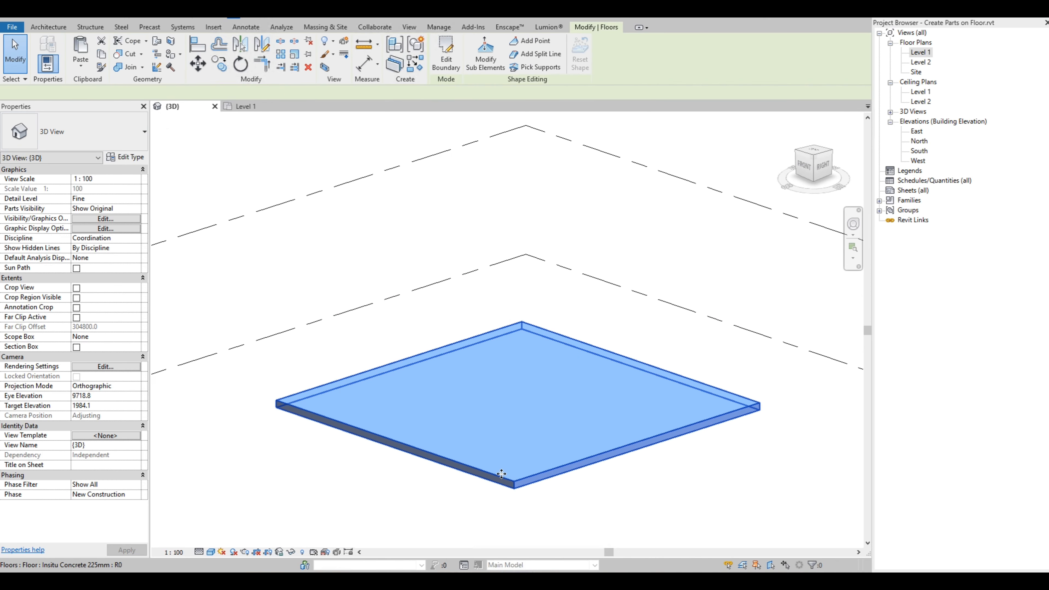
pyautogui.scroll(3, 501, 474)
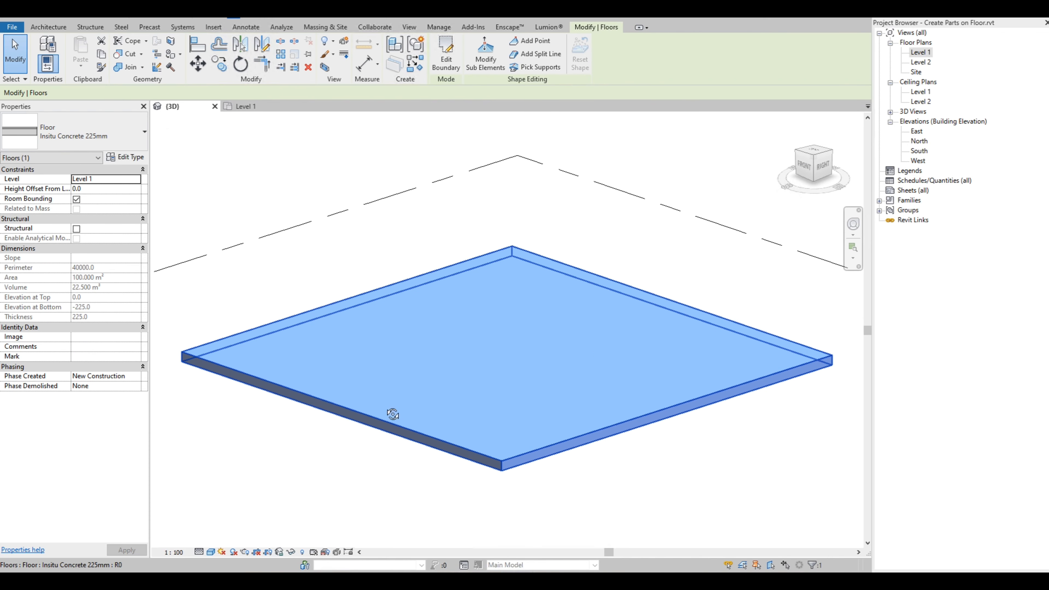
pyautogui.keyDown('shift'); pyautogui.moveTo(393, 415); pyautogui.dragTo(497, 356, button='middle'); pyautogui.keyUp('shift')
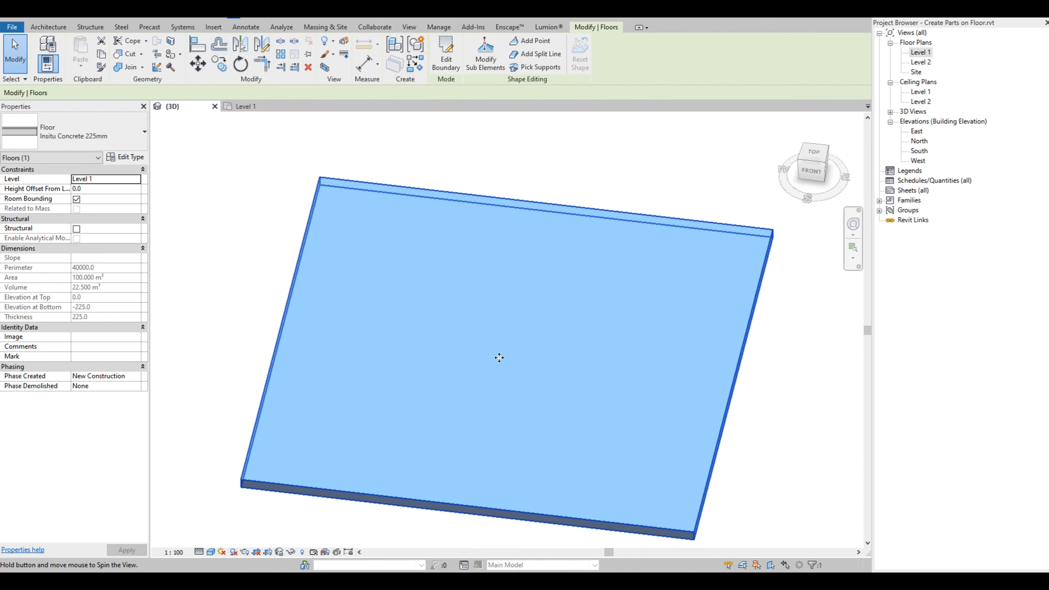
# Step: Edit the floor boundary on Level 1 and sketch two lines around its upper-right corner, the vertical one about 3100 mm long
pyautogui.click(242, 105)
pyautogui.press('Escape')
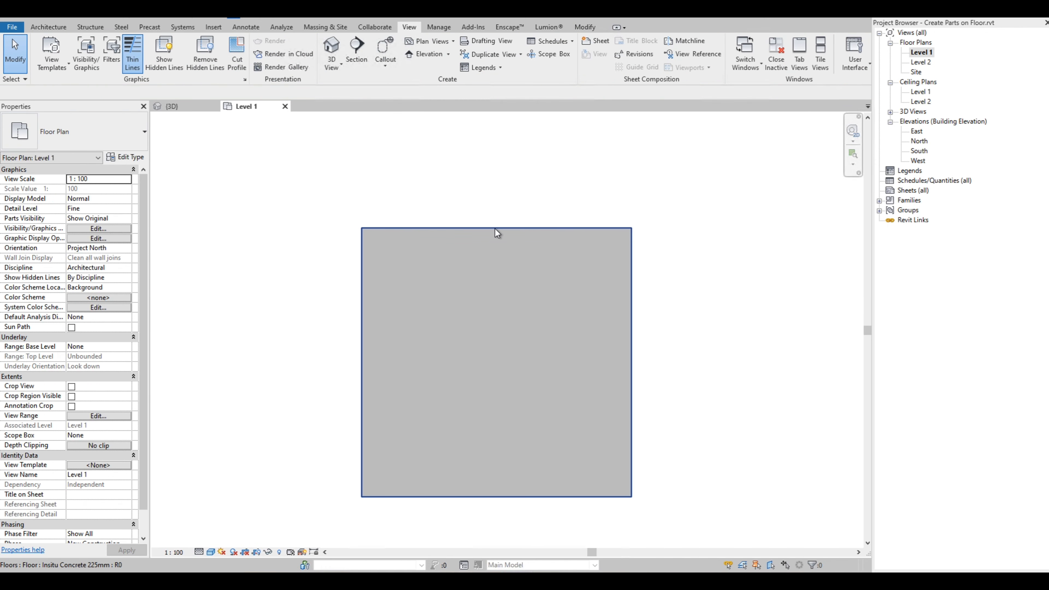
pyautogui.click(496, 228)
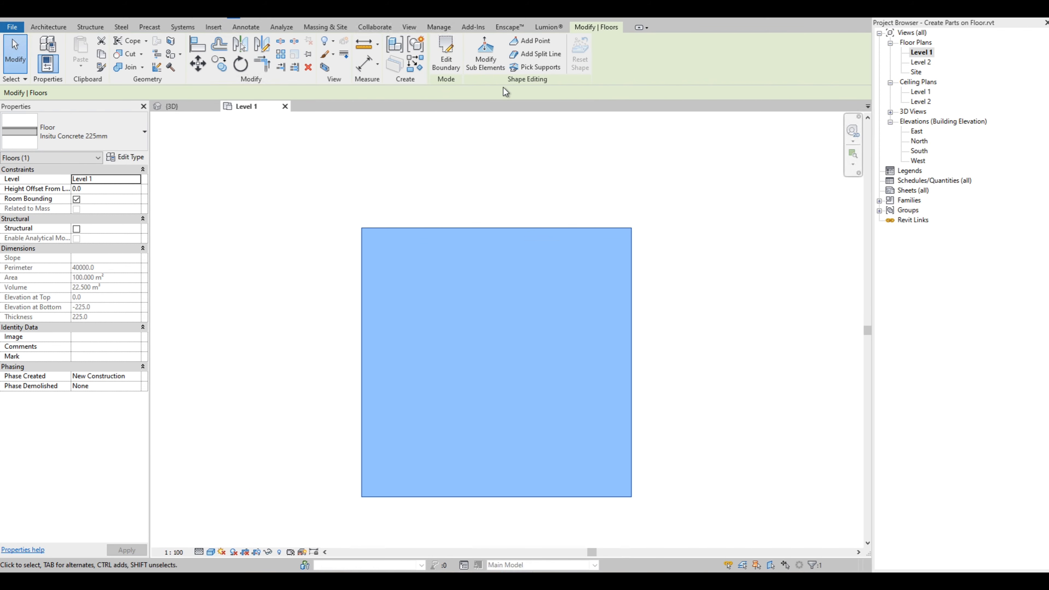
pyautogui.click(447, 53)
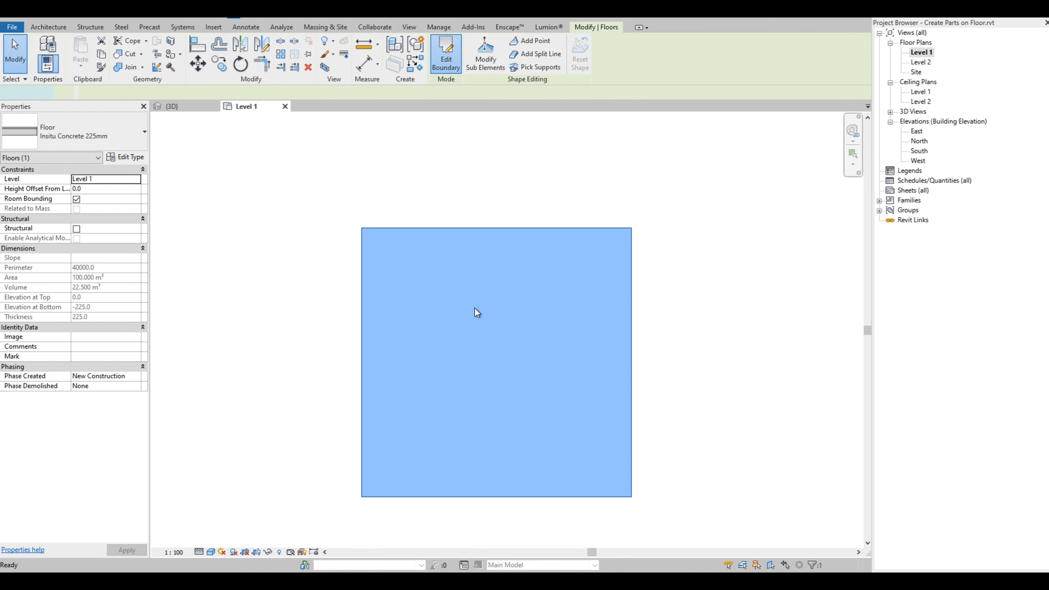
pyautogui.click(520, 43)
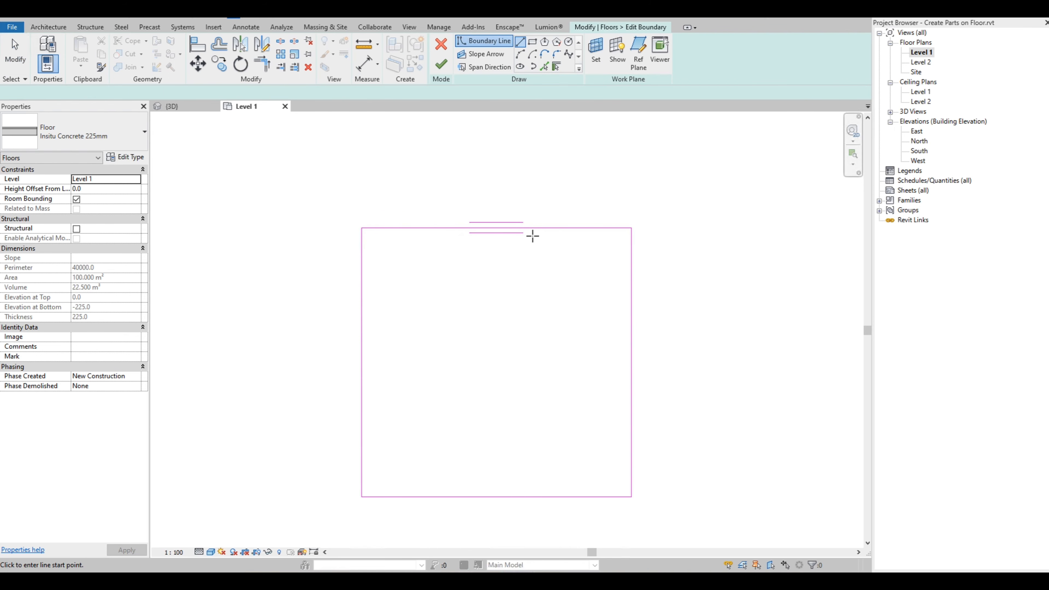
pyautogui.click(540, 228)
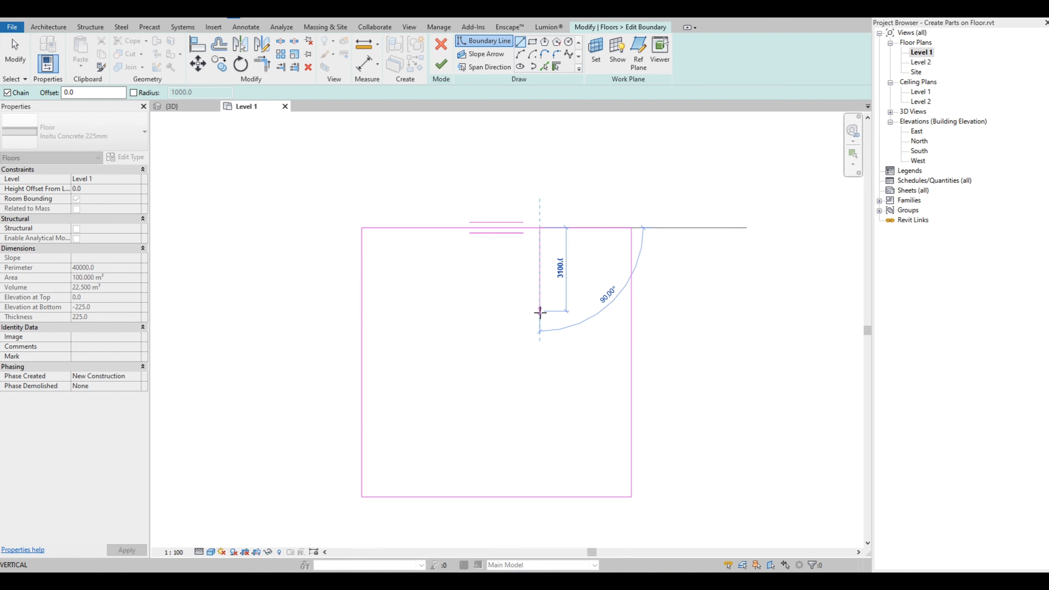
pyautogui.click(540, 311)
pyautogui.click(632, 311)
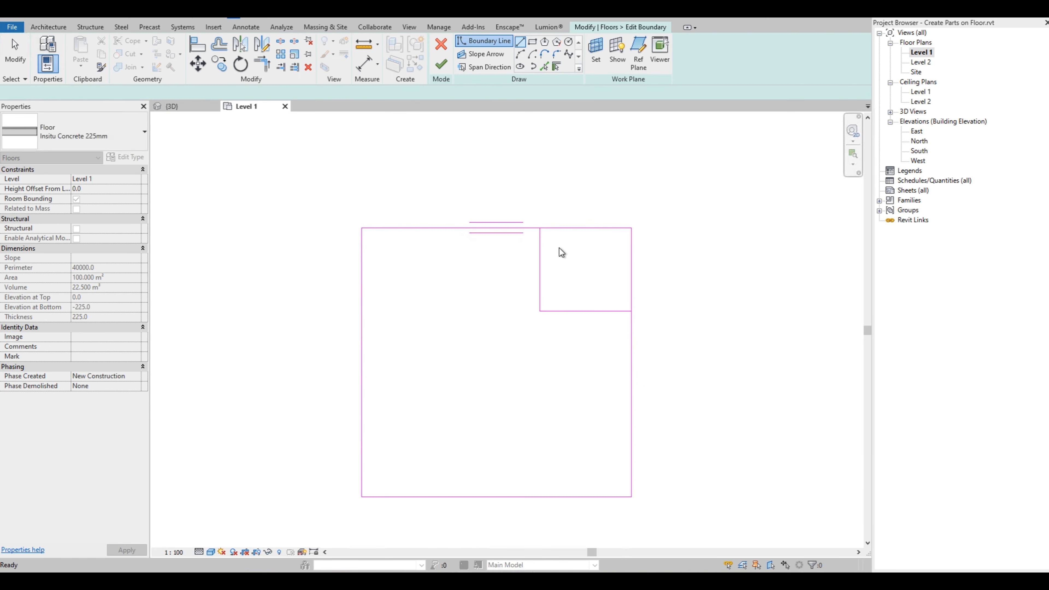
pyautogui.press('Escape')
pyautogui.press('Escape')
# Step: Trim the boundary lines to cut the upper-right corner out of the floor and finish the boundary edit
pyautogui.click(256, 65)
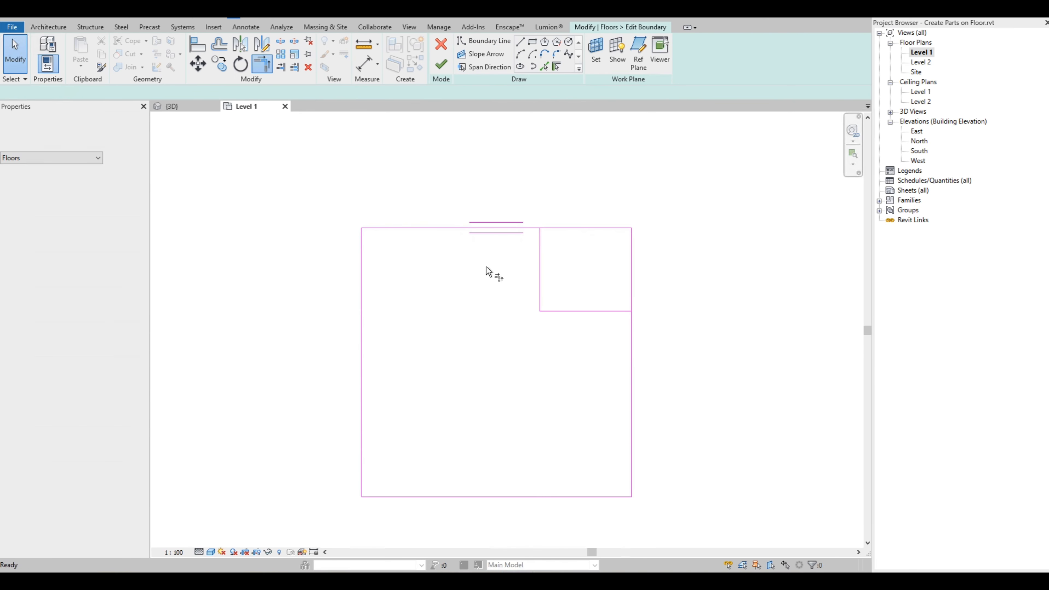
pyautogui.click(503, 227)
pyautogui.click(540, 262)
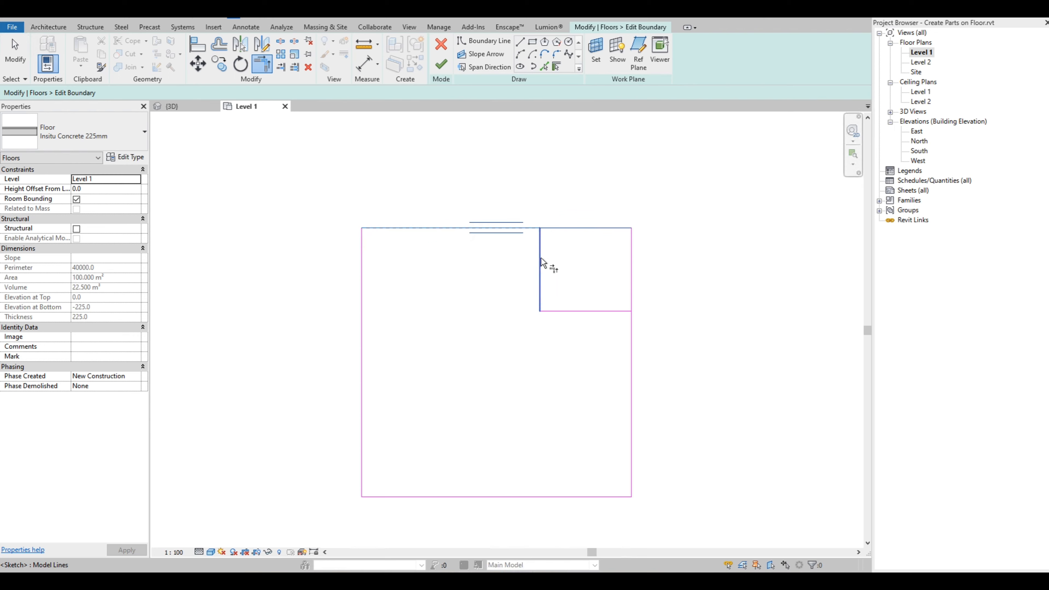
pyautogui.click(620, 311)
pyautogui.click(632, 356)
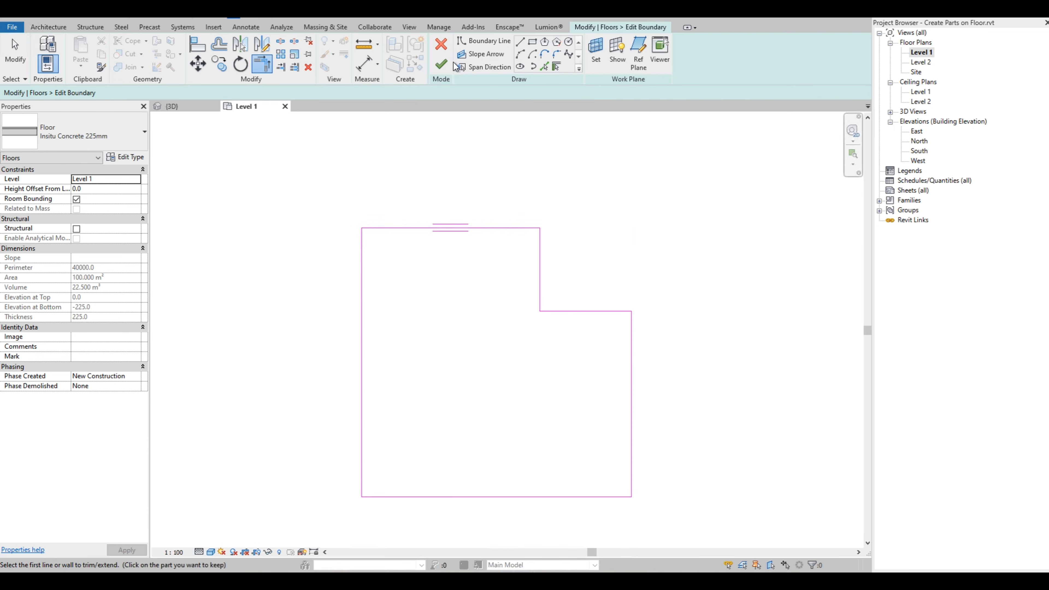
pyautogui.click(441, 64)
pyautogui.click(291, 176)
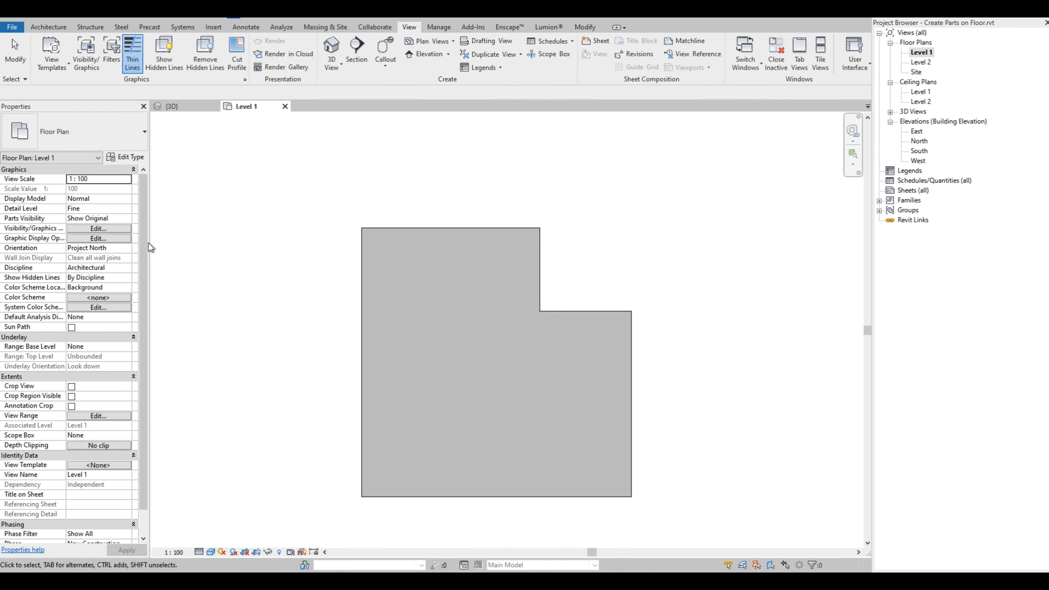
# Step: Turn the Parts category back on in the visibility overrides of the Level 1 floor plan
pyautogui.click(98, 228)
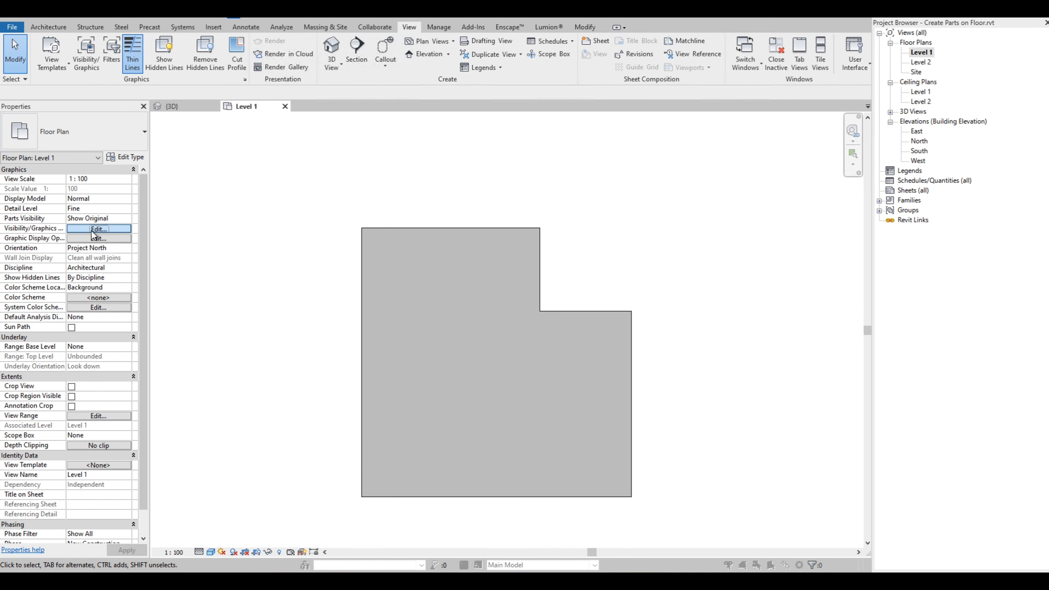
pyautogui.click(318, 296)
pyautogui.press('p')
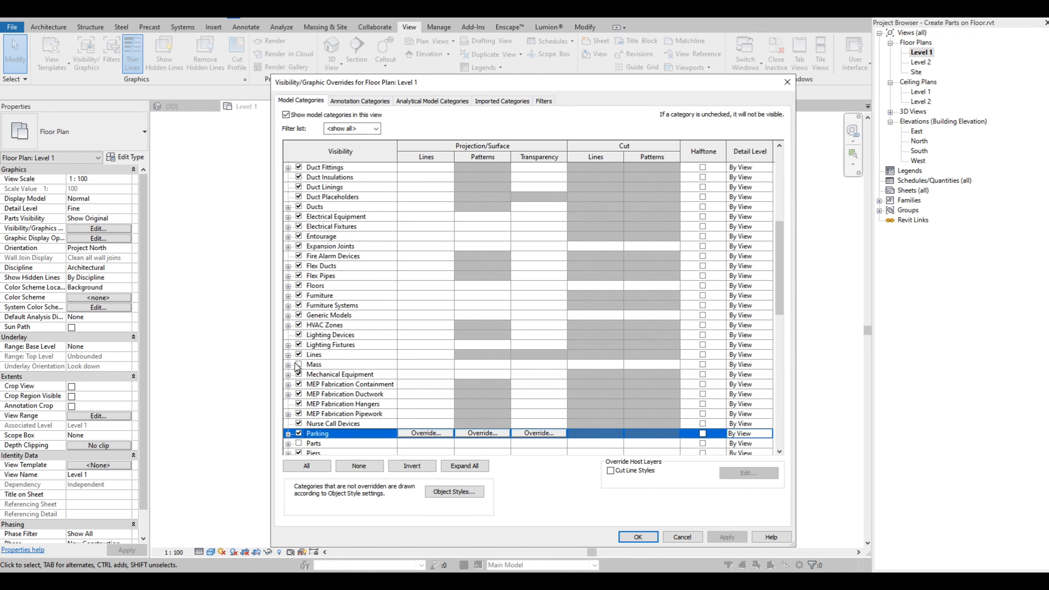
pyautogui.click(299, 443)
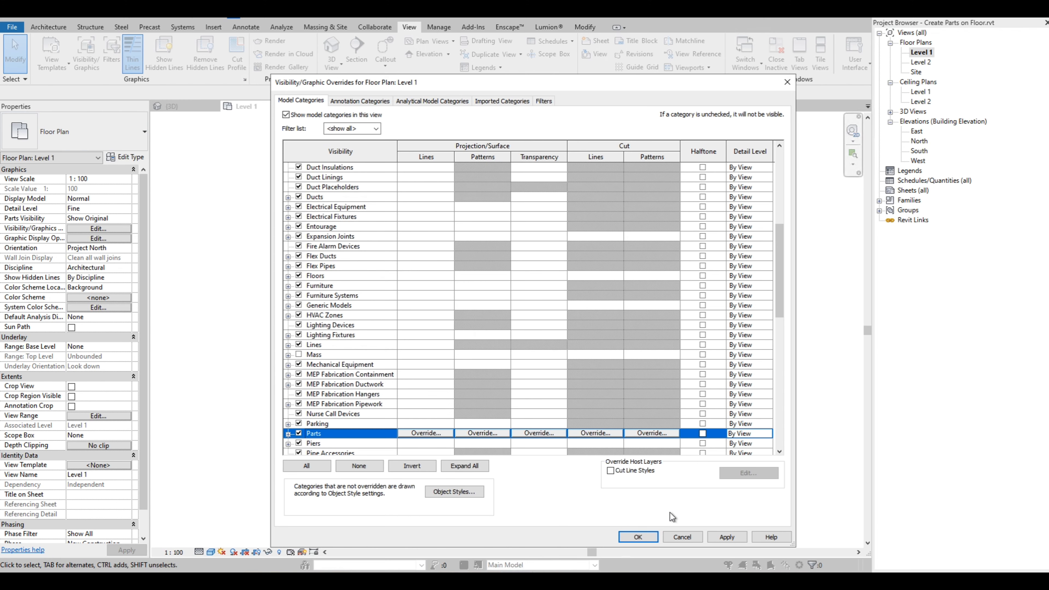
pyautogui.click(638, 537)
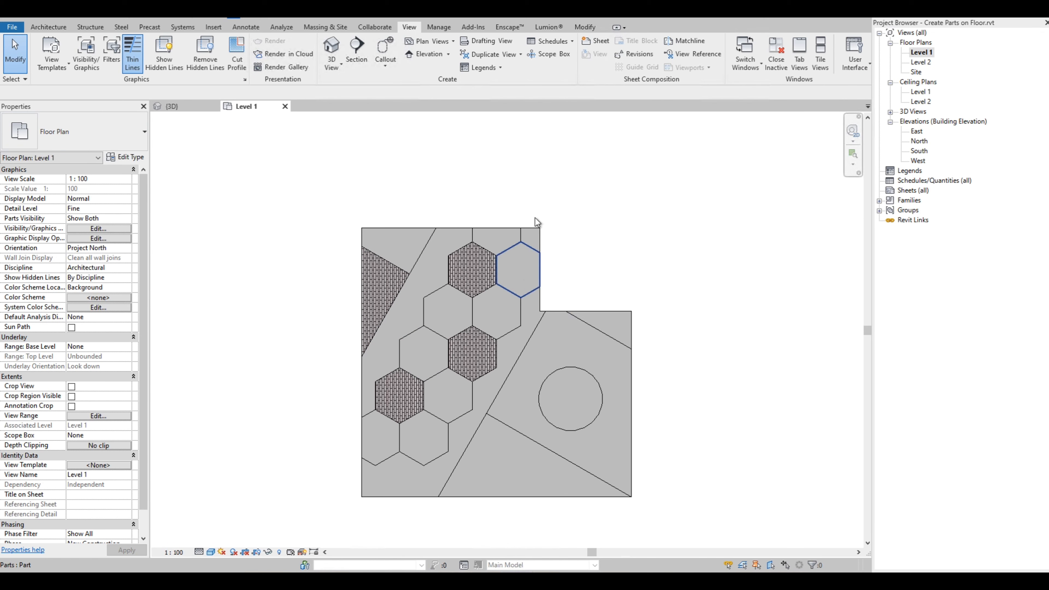
pyautogui.scroll(-2, 607, 356)
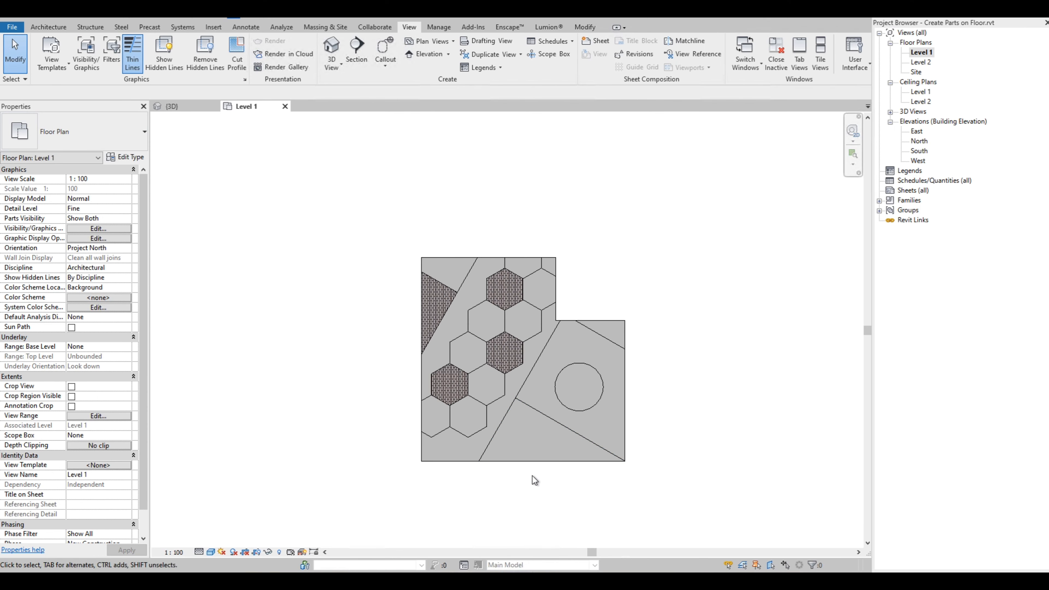
# Step: Edit the floor boundary to move its lower edge up to about the middle of the circle, and finish the edit
pyautogui.click(541, 465)
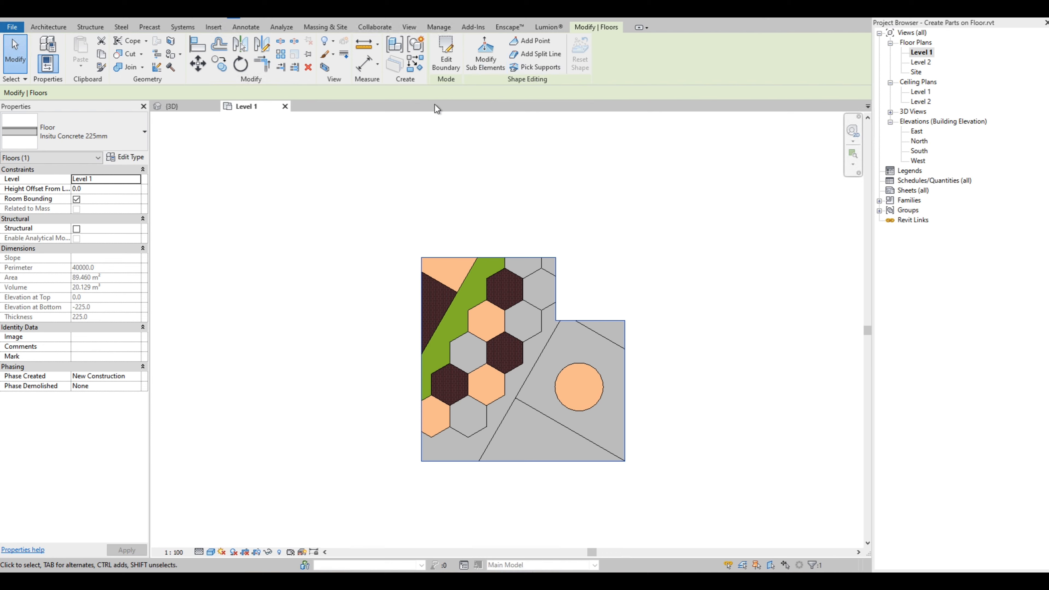
pyautogui.click(446, 54)
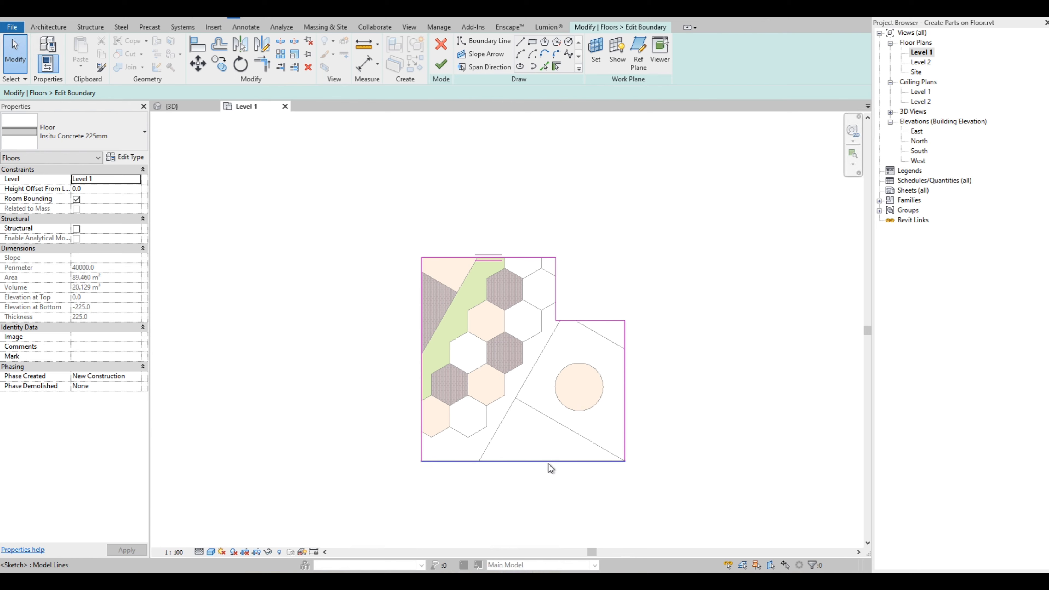
pyautogui.click(535, 461)
pyautogui.moveTo(533, 460); pyautogui.dragTo(536, 384)
pyautogui.click(447, 68)
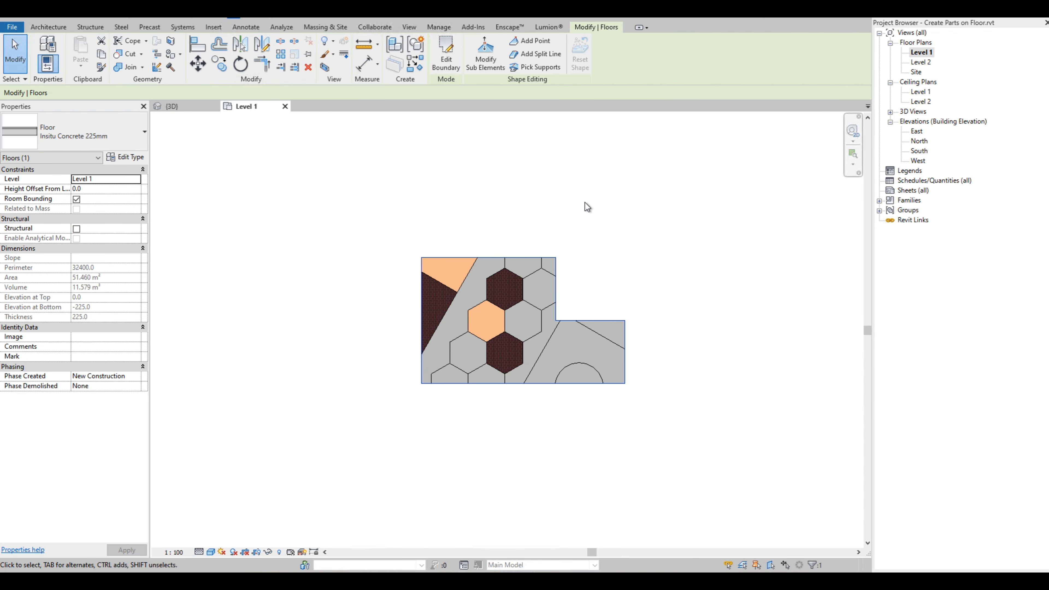
# Step: Edit the floor boundary to move its lower edge down to 7100 mm below the notch's horizontal edge, and finish the edit
pyautogui.click(535, 388)
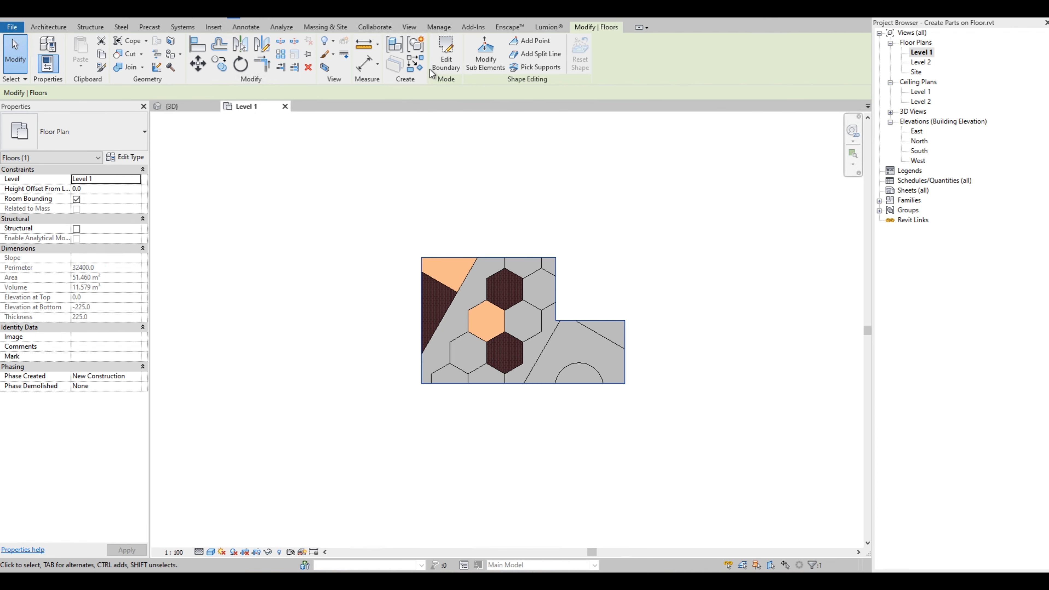
pyautogui.click(447, 54)
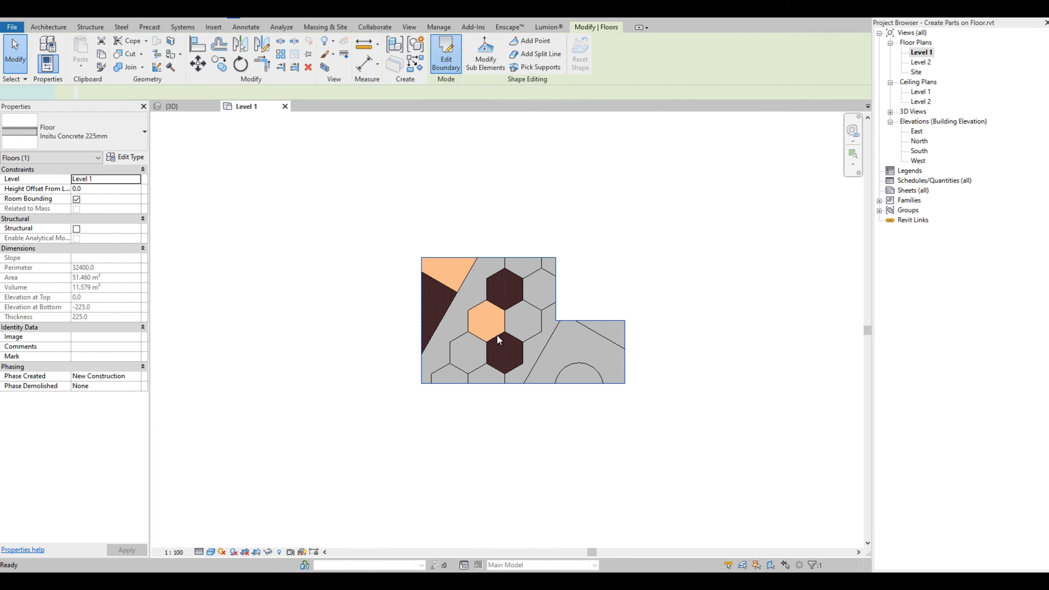
pyautogui.click(537, 384)
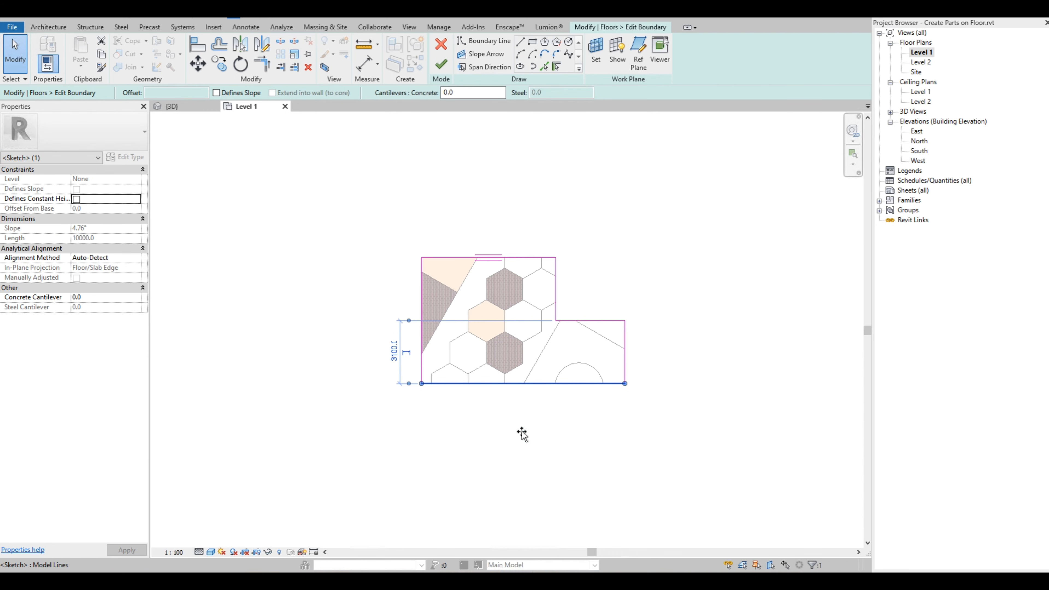
pyautogui.moveTo(522, 434); pyautogui.dragTo(521, 465)
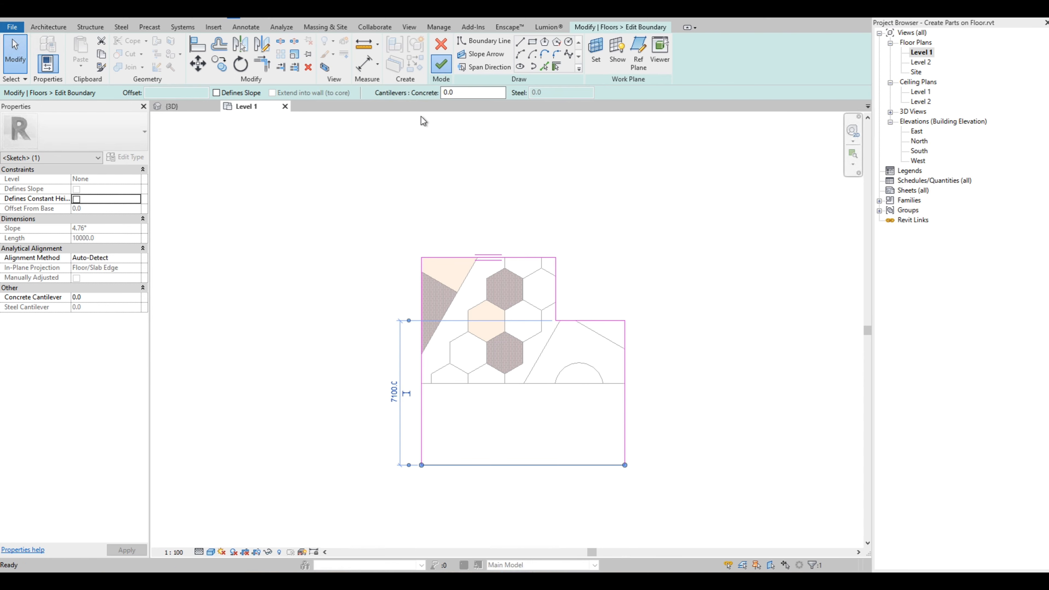
pyautogui.click(441, 64)
pyautogui.click(328, 219)
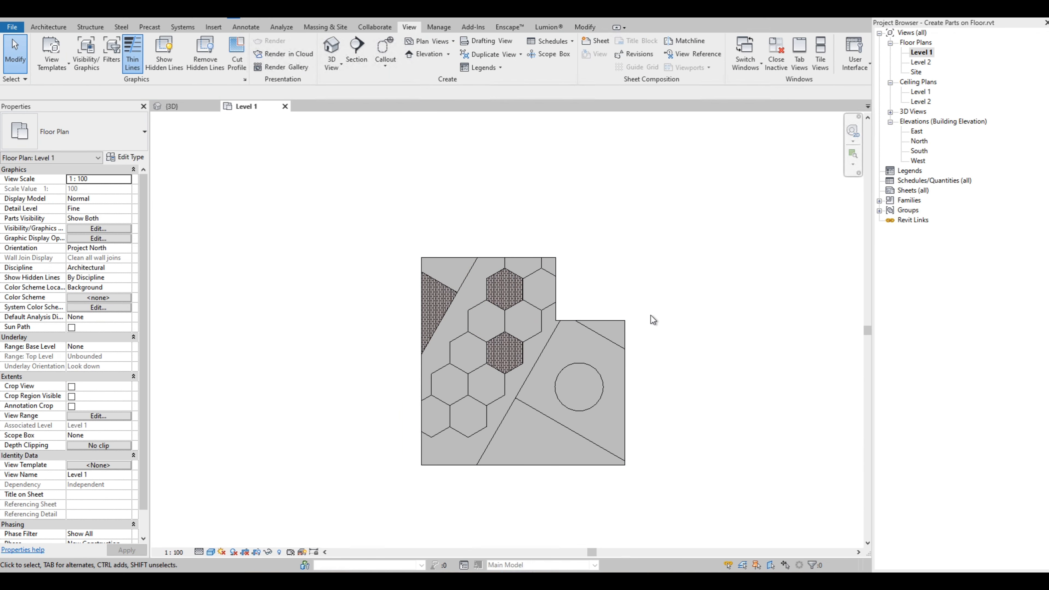
# Step: Edit the floor boundary and trim the upper edge and the outer right edge so they meet in a corner
pyautogui.press('Tab')
pyautogui.click(569, 319)
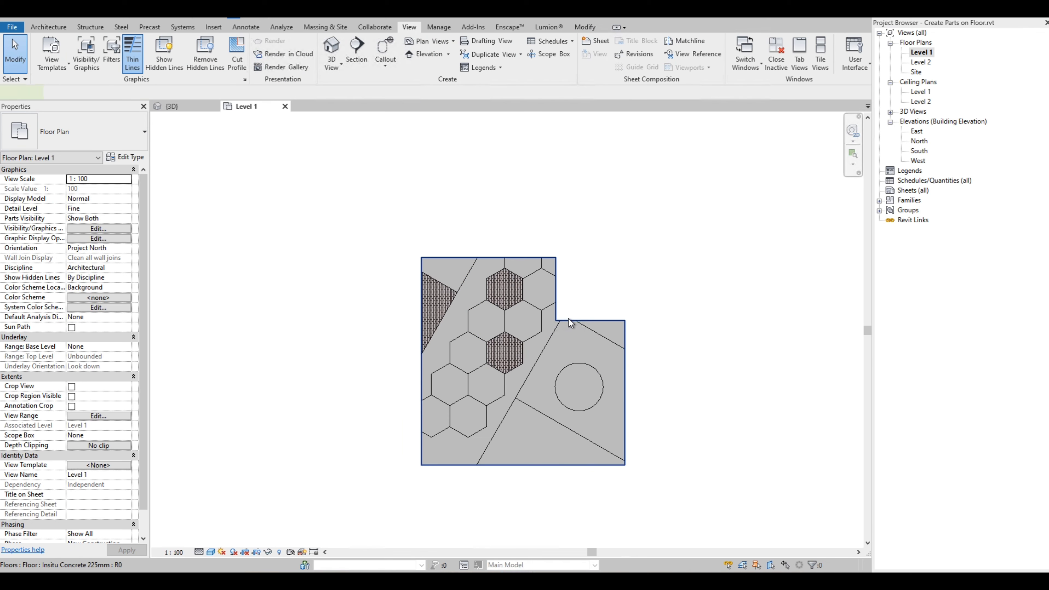
pyautogui.click(453, 54)
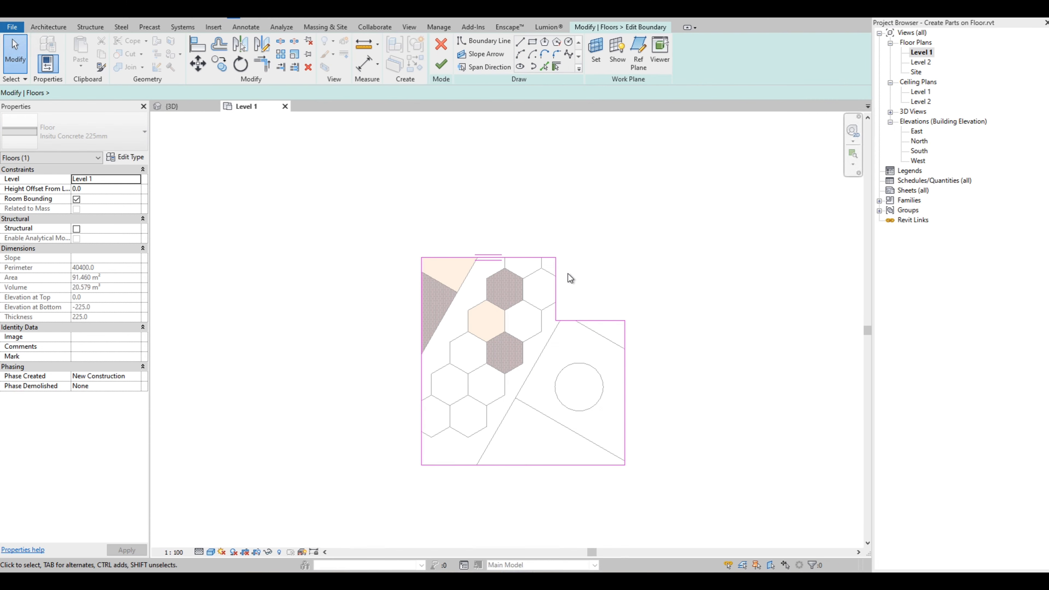
pyautogui.press('t')
pyautogui.press('r')
pyautogui.click(532, 257)
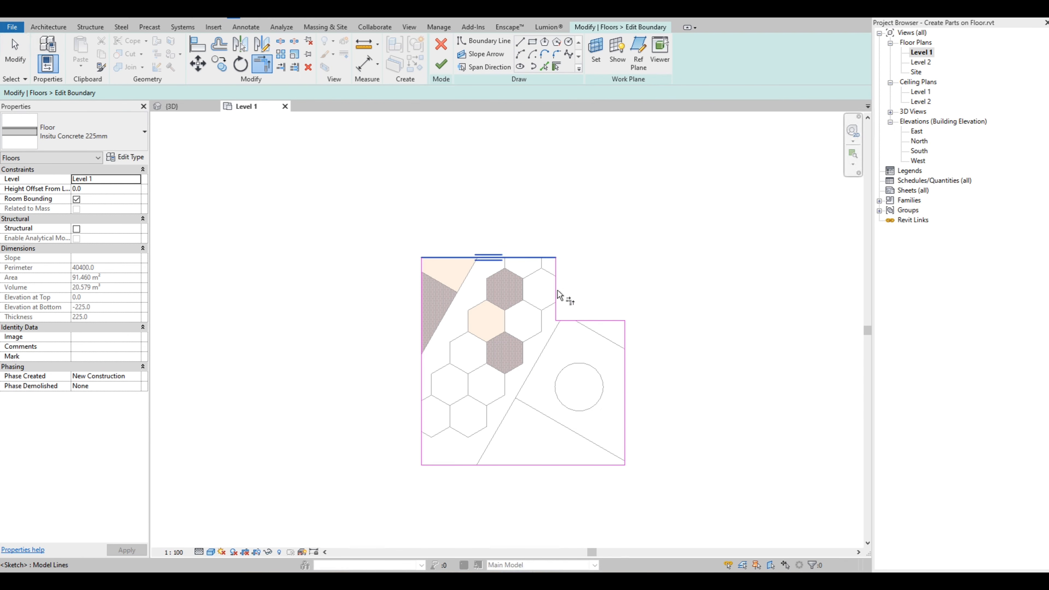
pyautogui.click(625, 343)
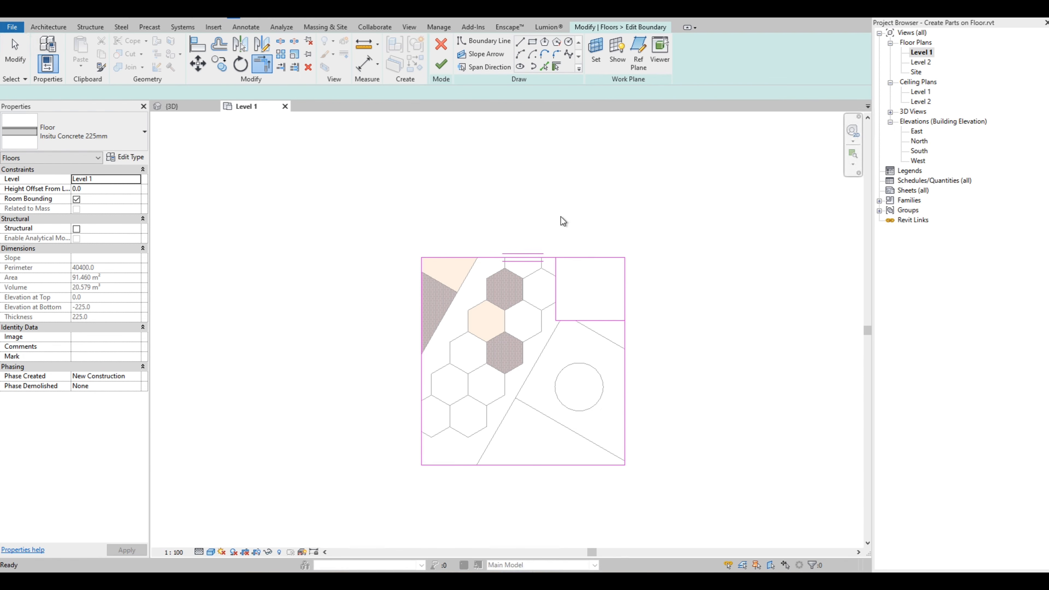
# Step: Delete the two leftover notch lines in the upper-right corner of the sketch and finish the boundary edit
pyautogui.press('Escape')
pyautogui.moveTo(541, 217)
pyautogui.mouseDown()
pyautogui.moveTo(618, 322)
pyautogui.moveTo(660, 327)
pyautogui.mouseUp()
pyautogui.press('Delete')
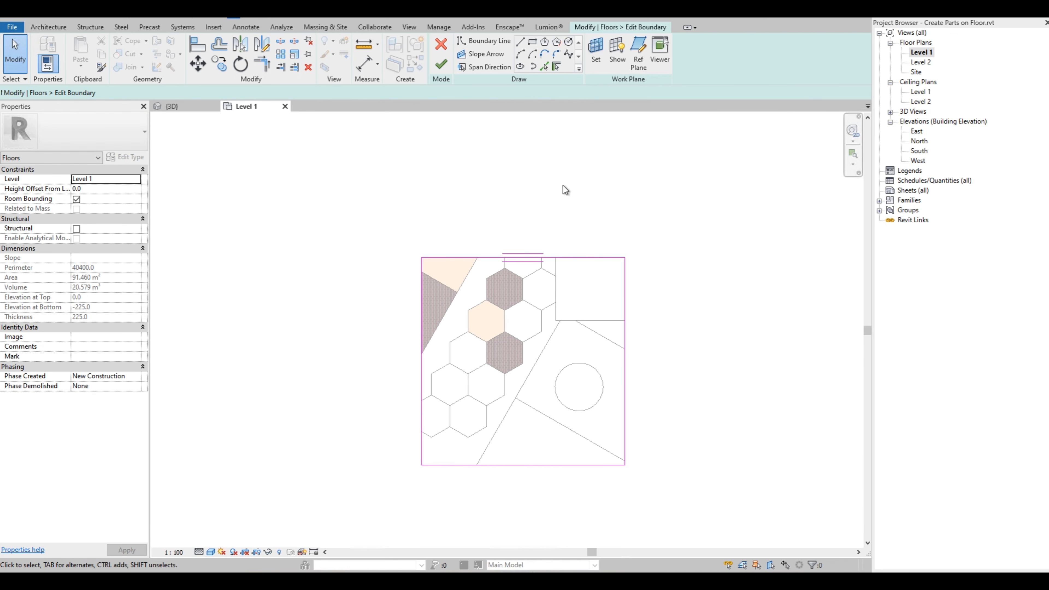
pyautogui.click(442, 65)
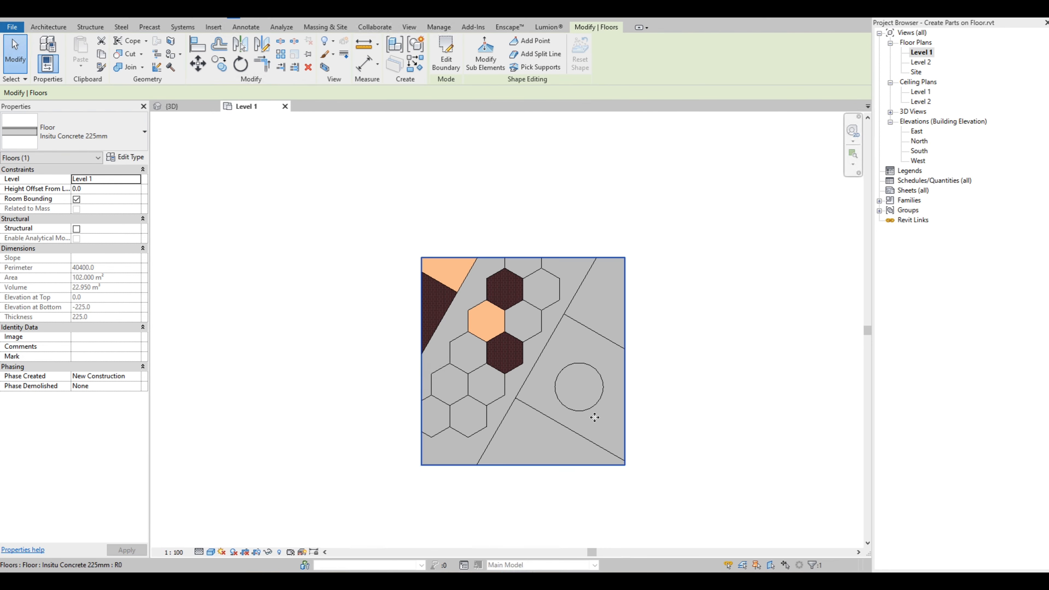
pyautogui.click(677, 365)
# Step: Switch to the 3D view and turn on the Parts category in its visibility overrides
pyautogui.scroll(3, 677, 366)
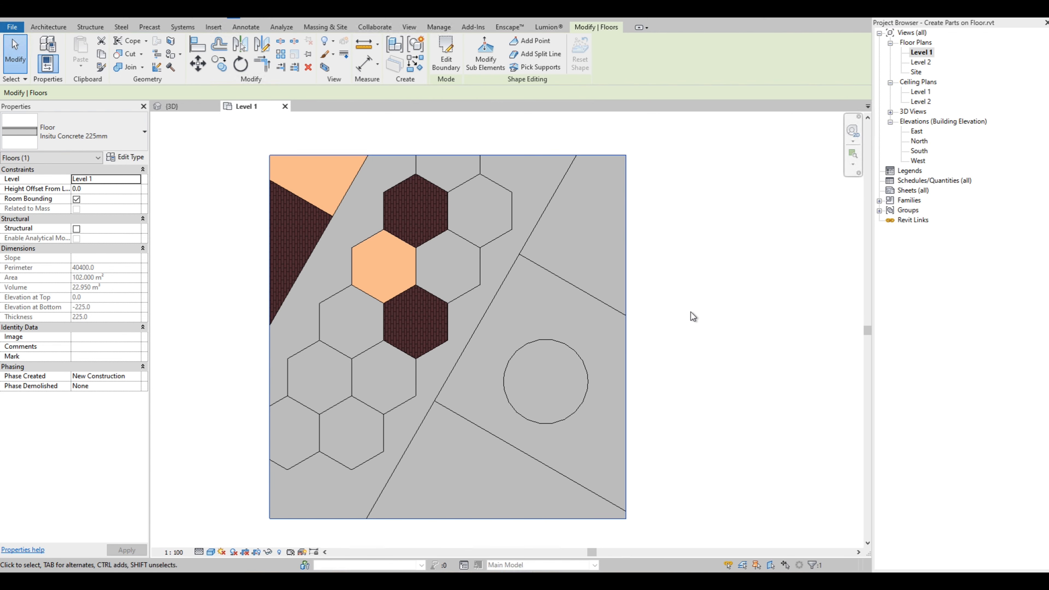
pyautogui.scroll(-2, 693, 316)
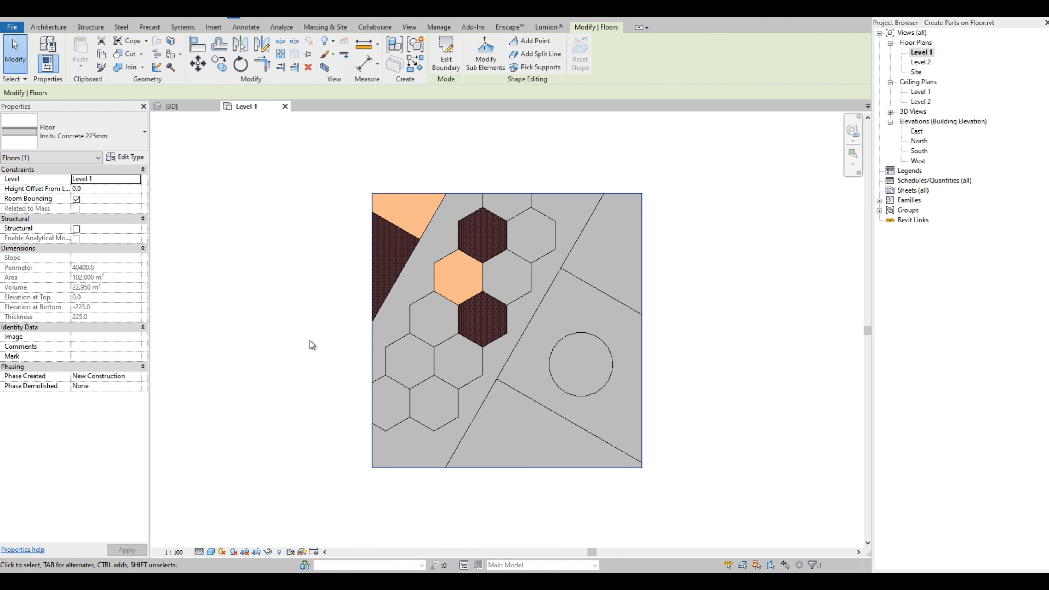
pyautogui.scroll(-1, 300, 382)
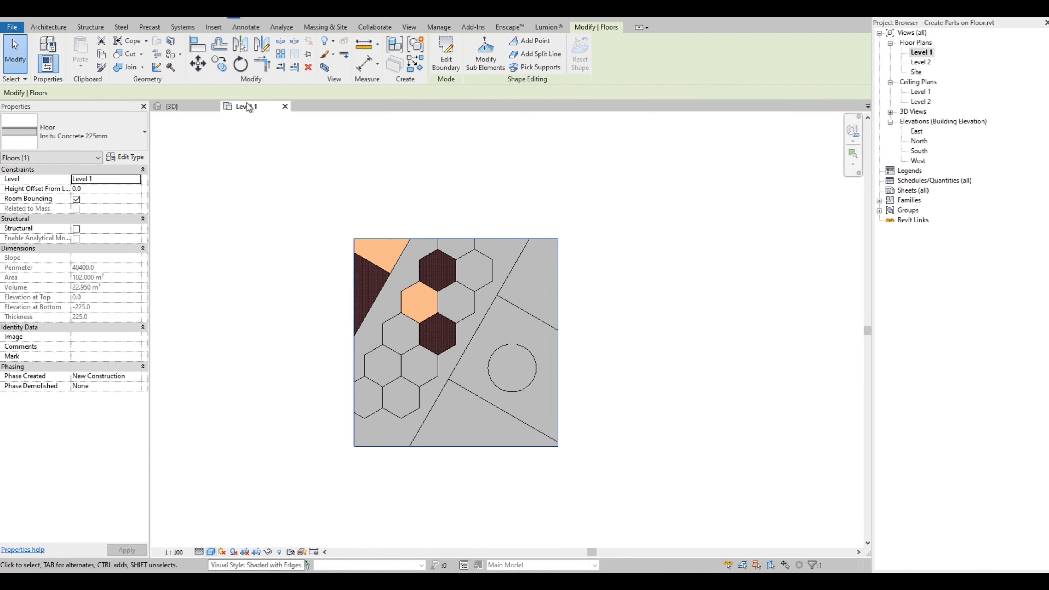
pyautogui.click(174, 106)
pyautogui.scroll(-2, 363, 321)
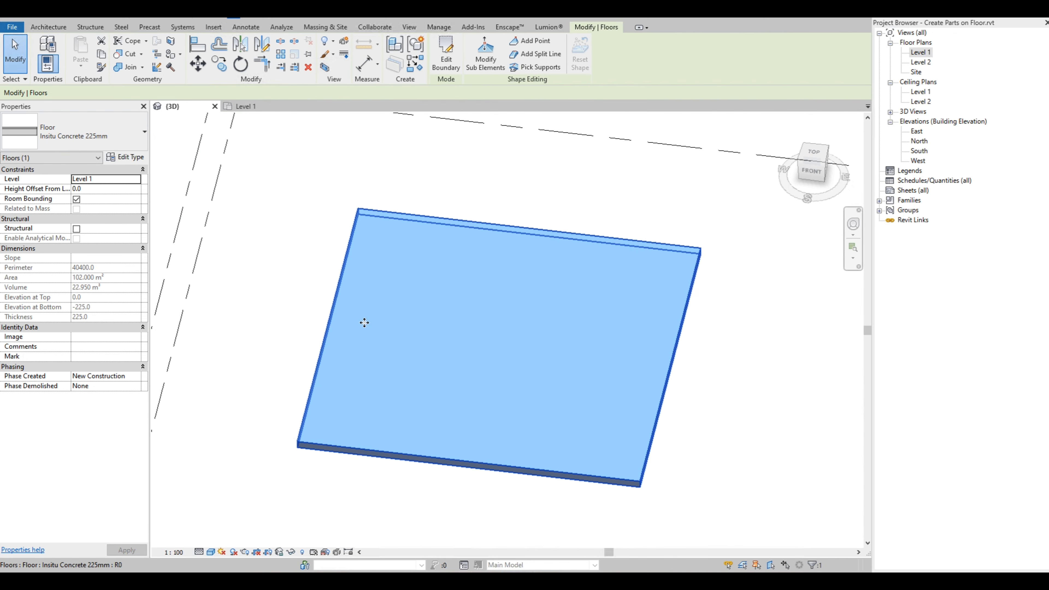
pyautogui.press('Escape')
pyautogui.click(108, 218)
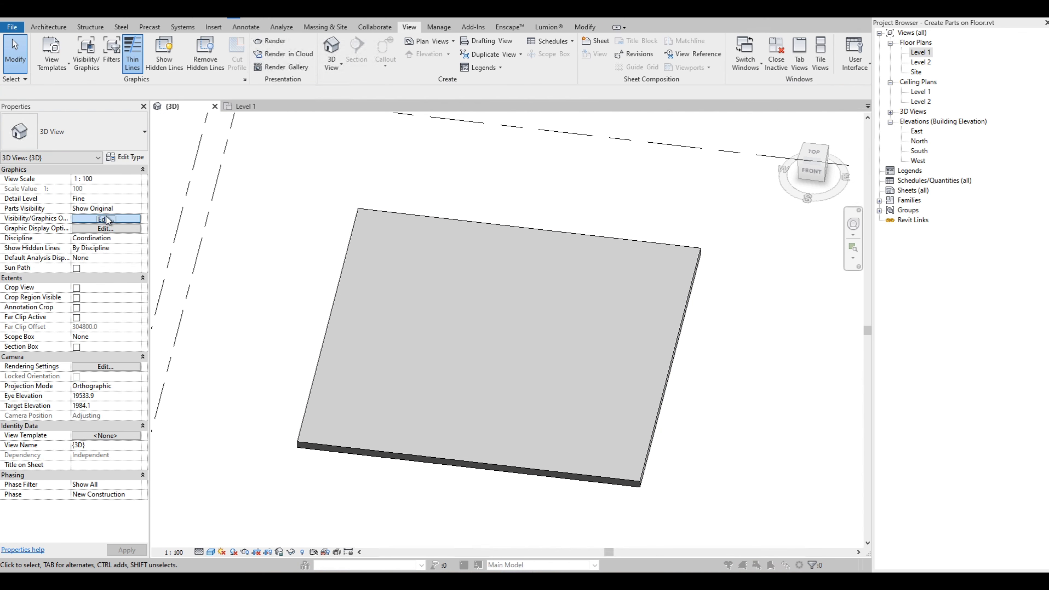
pyautogui.click(329, 269)
pyautogui.press('p')
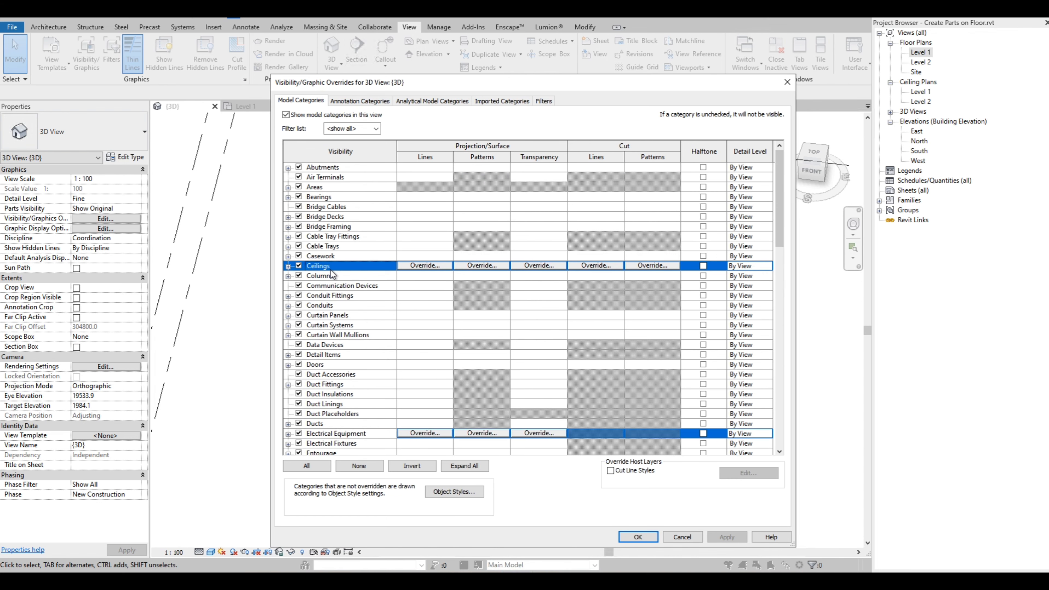
pyautogui.click(298, 443)
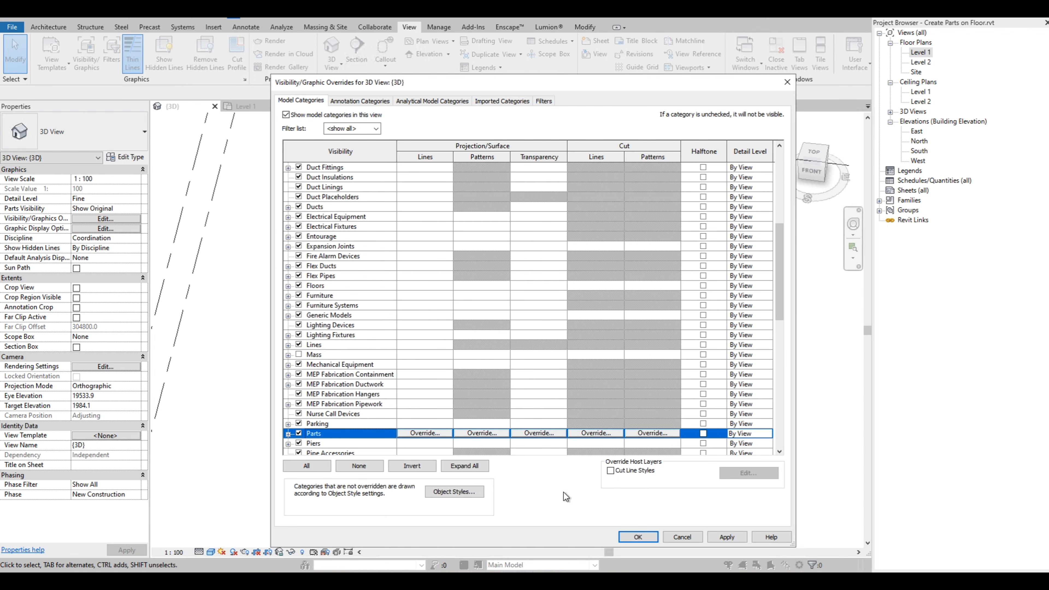
pyautogui.click(624, 539)
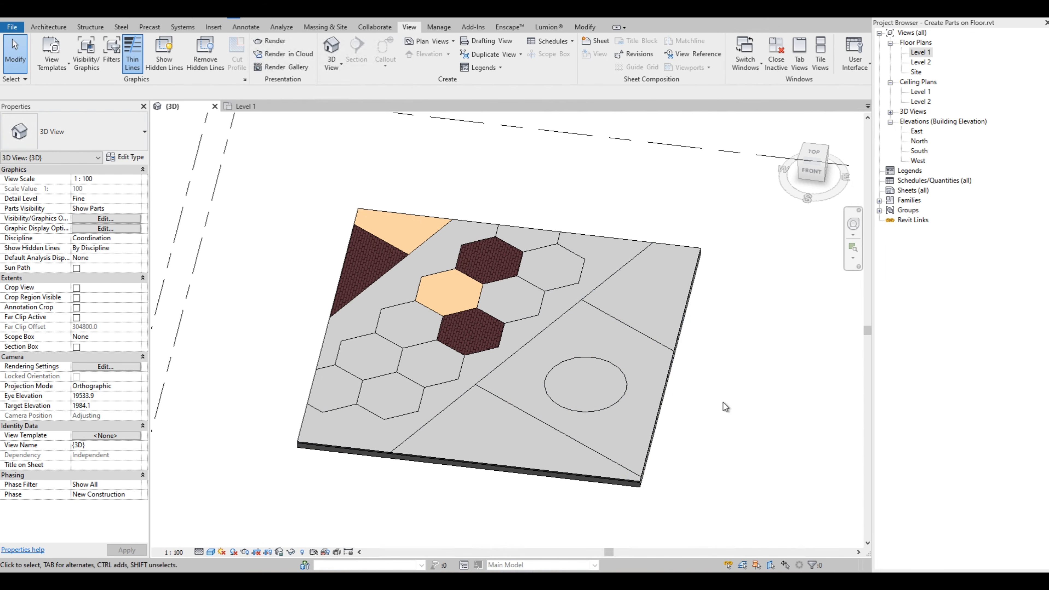
# Step: Orbit around the divided floor in 3D and set the view to the top-front-right isometric orientation
pyautogui.keyDown('shift'); pyautogui.moveTo(724, 406); pyautogui.dragTo(669, 413, button='middle'); pyautogui.keyUp('shift')
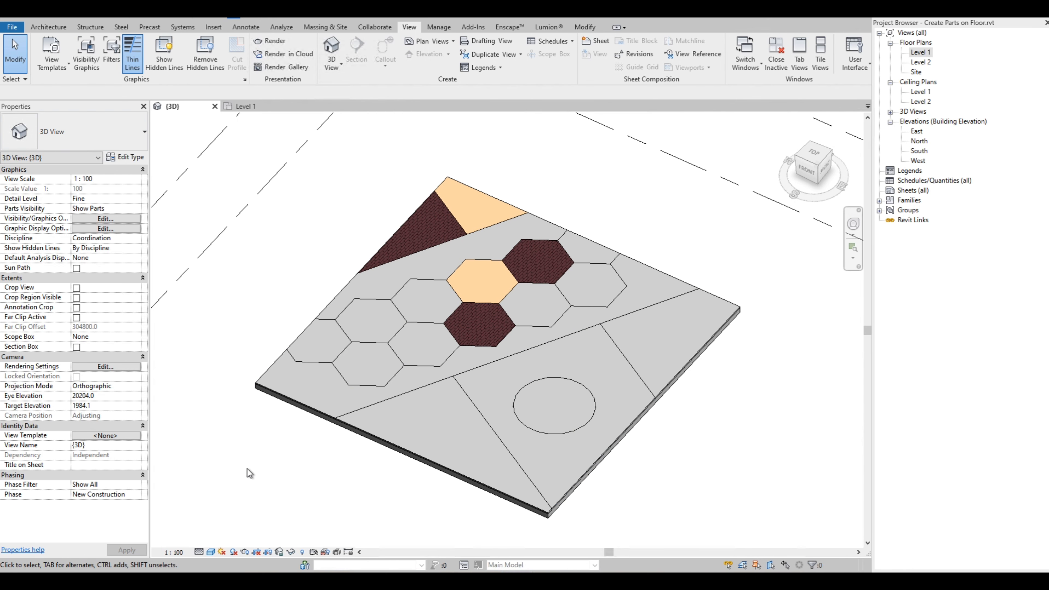
pyautogui.keyDown('shift'); pyautogui.moveTo(247, 472); pyautogui.dragTo(238, 451, button='middle'); pyautogui.keyUp('shift')
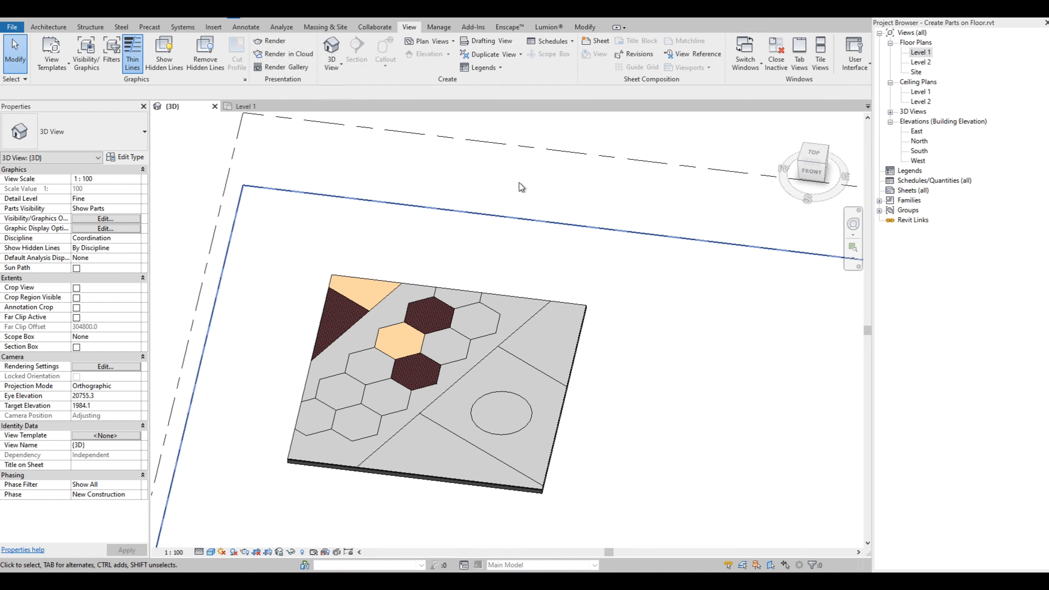
pyautogui.keyDown('shift'); pyautogui.moveTo(519, 184); pyautogui.dragTo(501, 317, button='middle'); pyautogui.keyUp('shift')
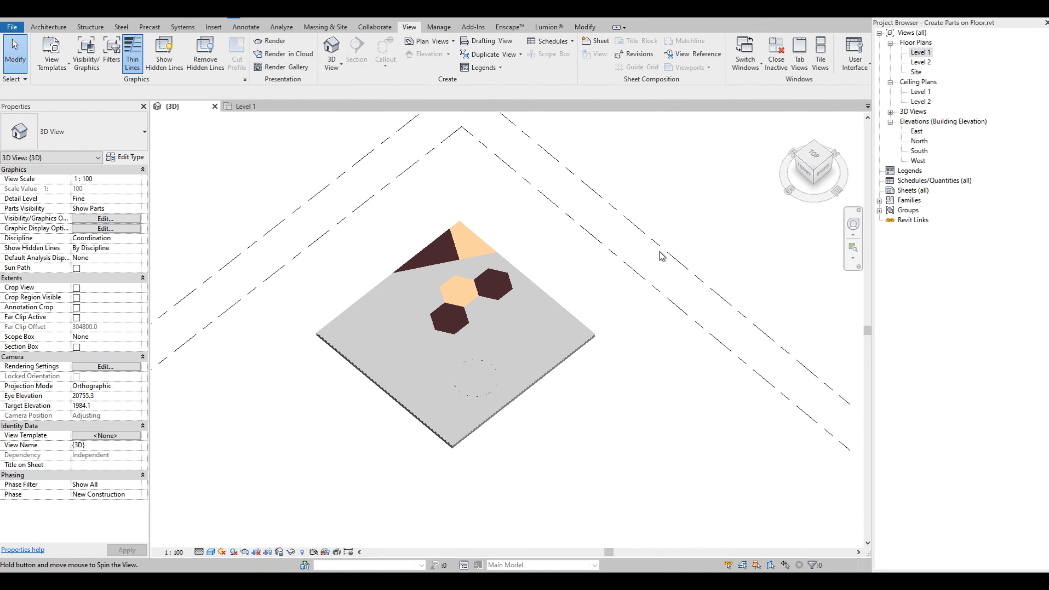
pyautogui.click(811, 173)
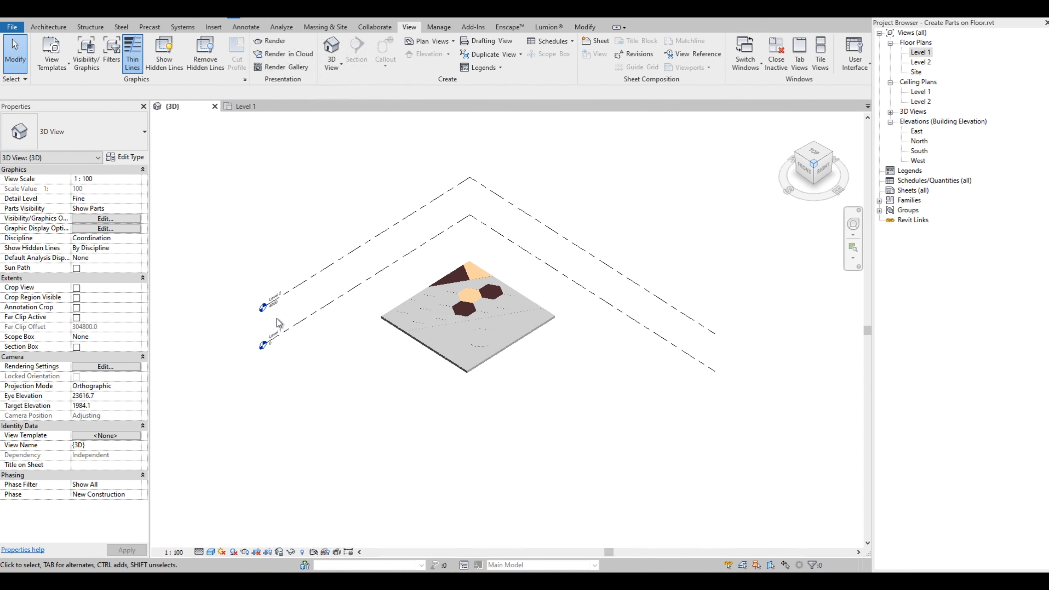
pyautogui.scroll(3, 475, 303)
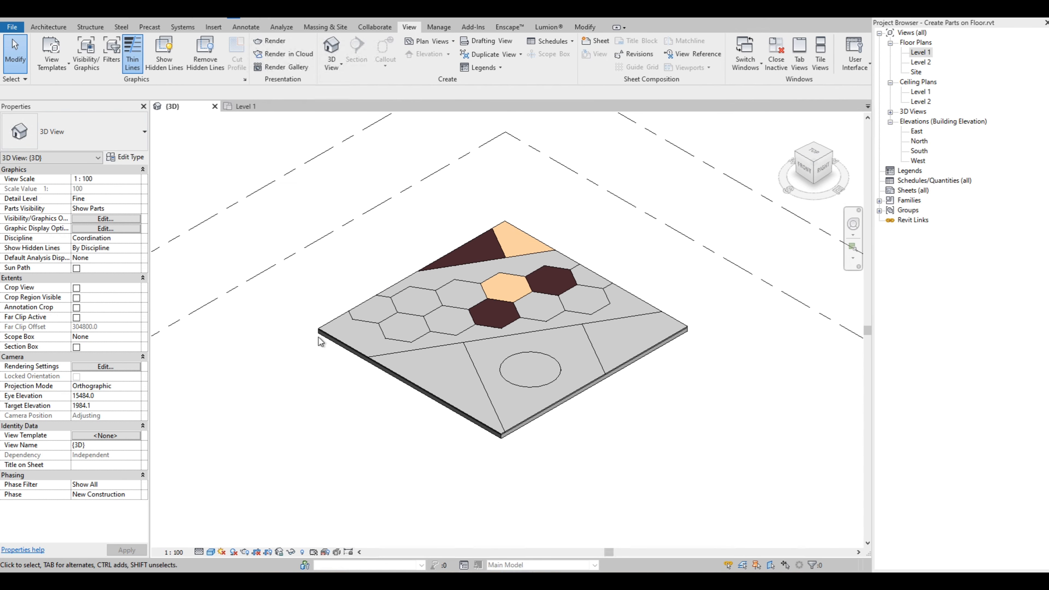